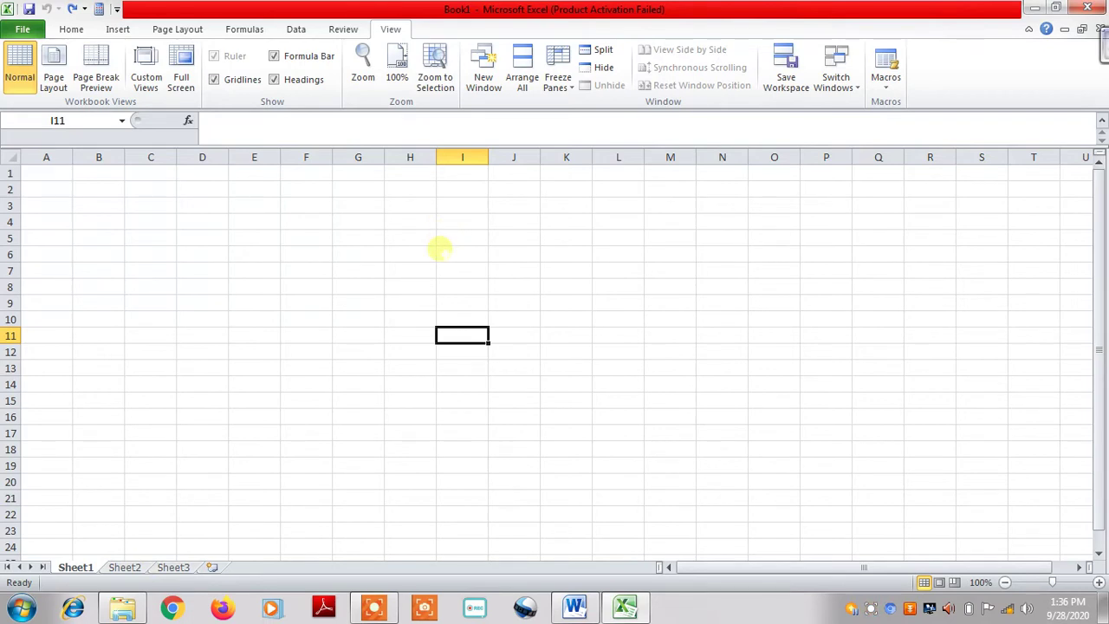
- Enter the headers SNO, NAME and MARKS across I6:K6
click(451, 252)
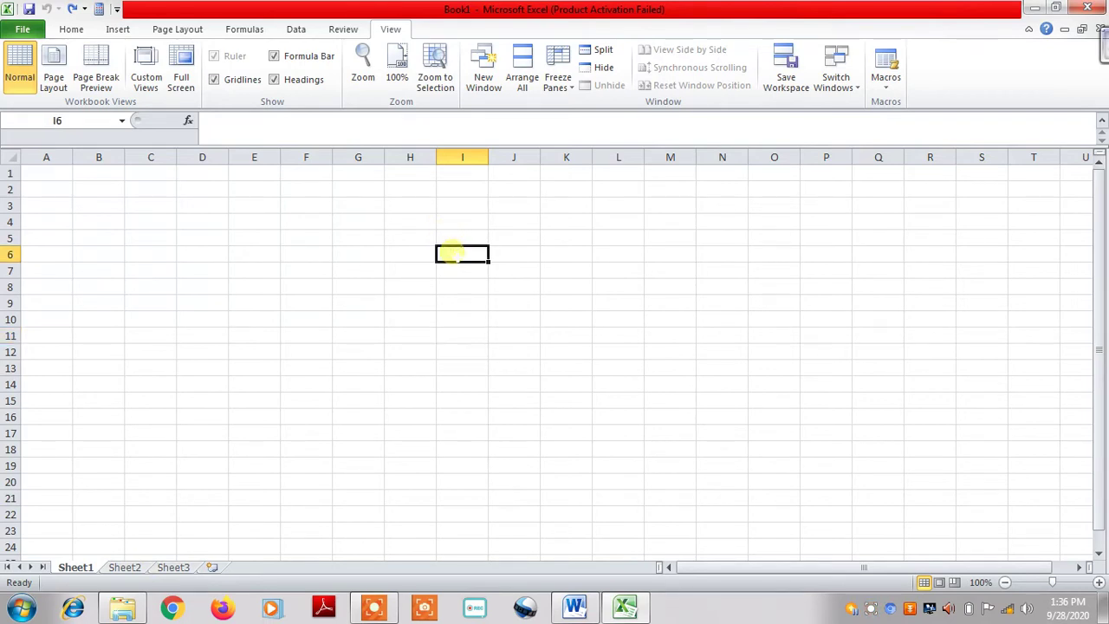
text(S)
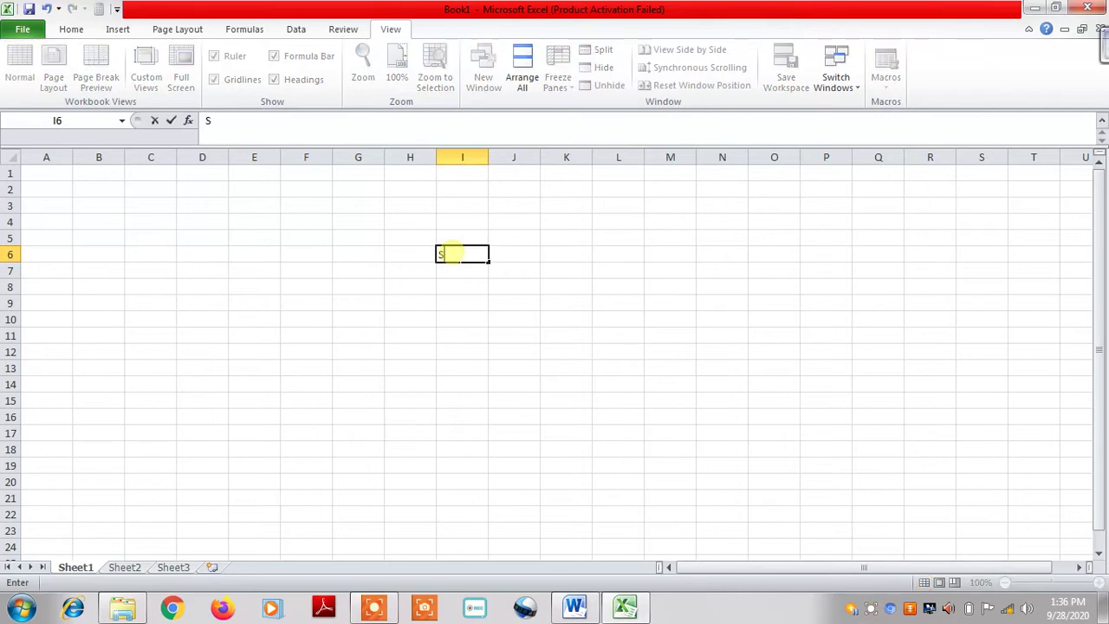
text(NO)
key(Tab)
text(NV)
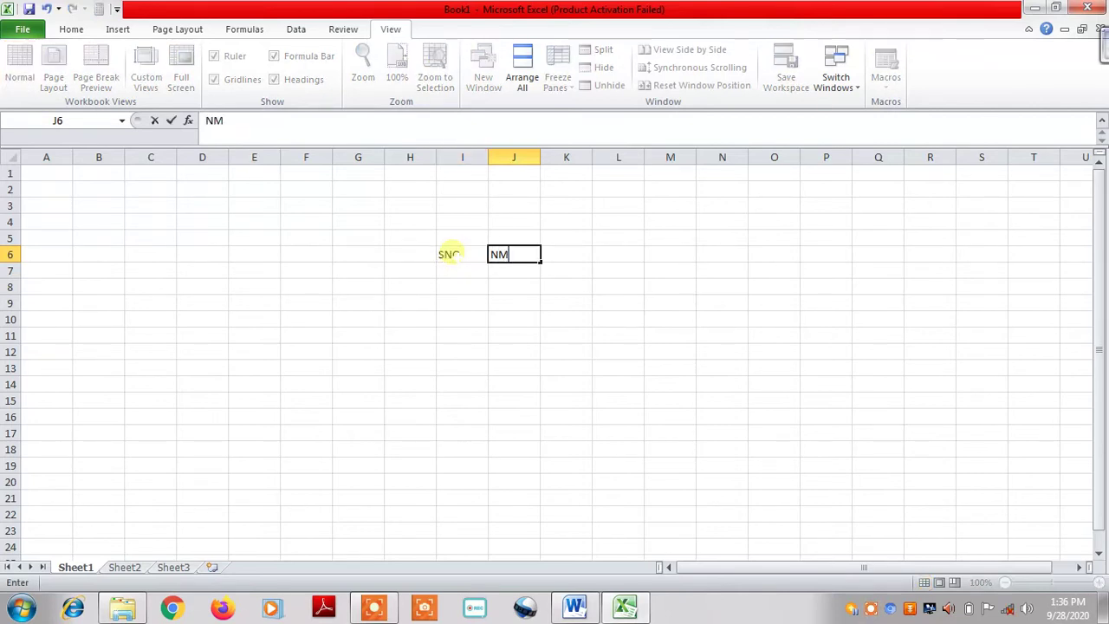
key(BackSpace)
text(AME)
key(Tab)
text(MARKS)
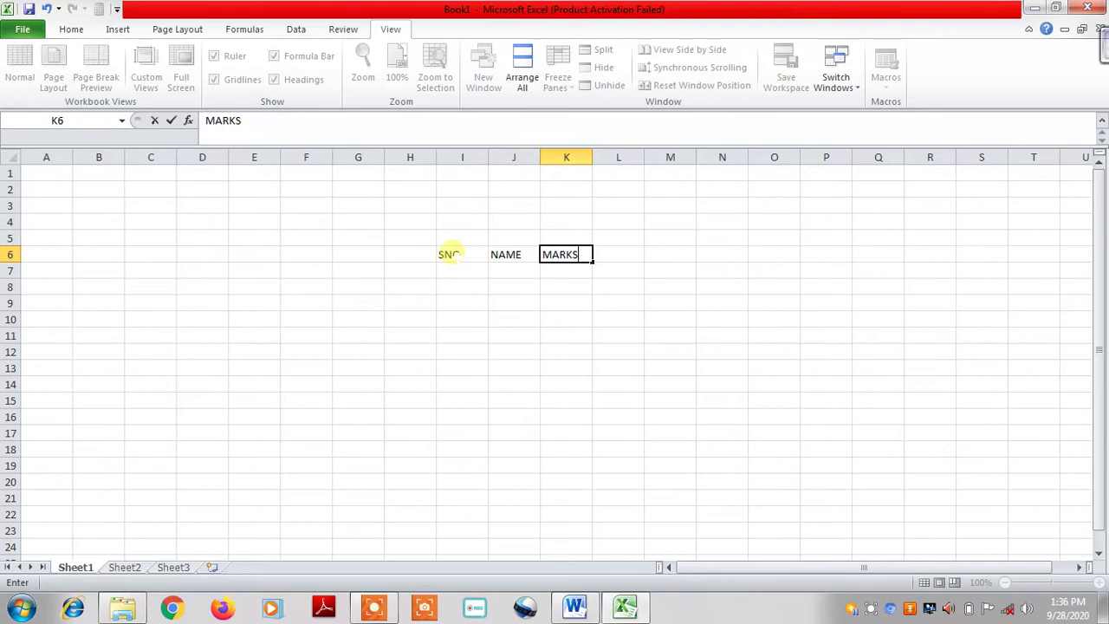
key(Return)
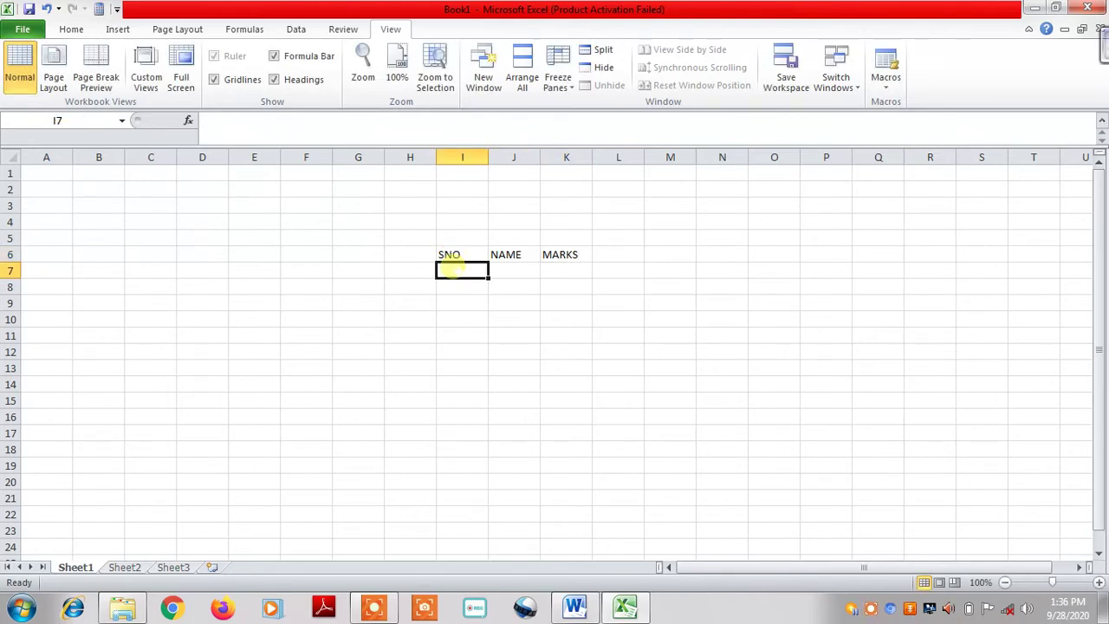
- Add row 1 with serial 1, the first student's name and mark 89
text(1)
key(Tab)
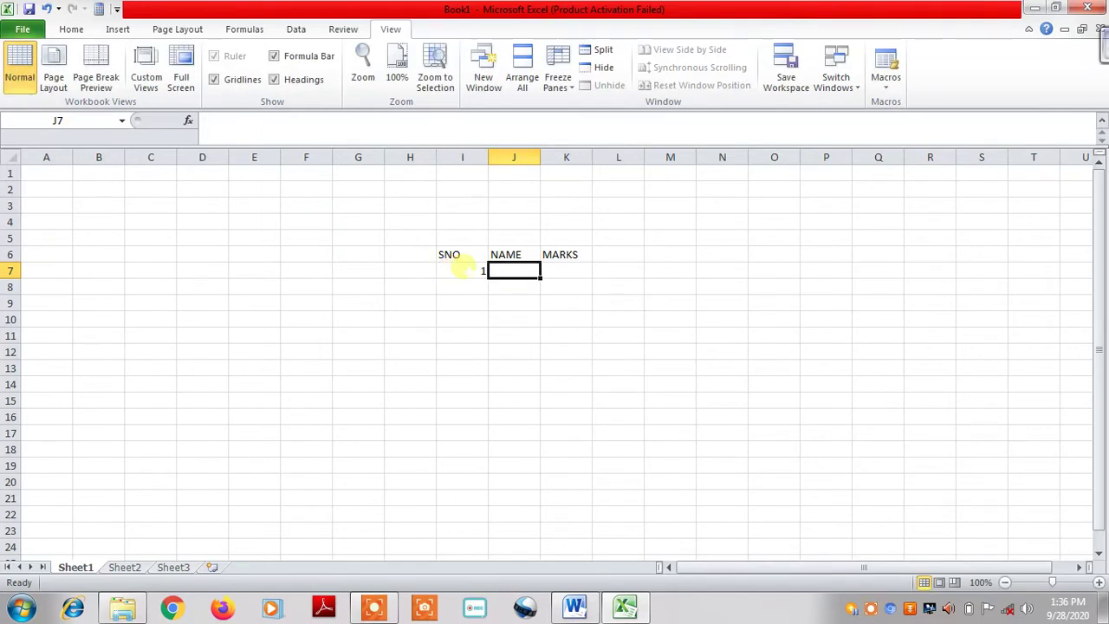
text(VIKASH)
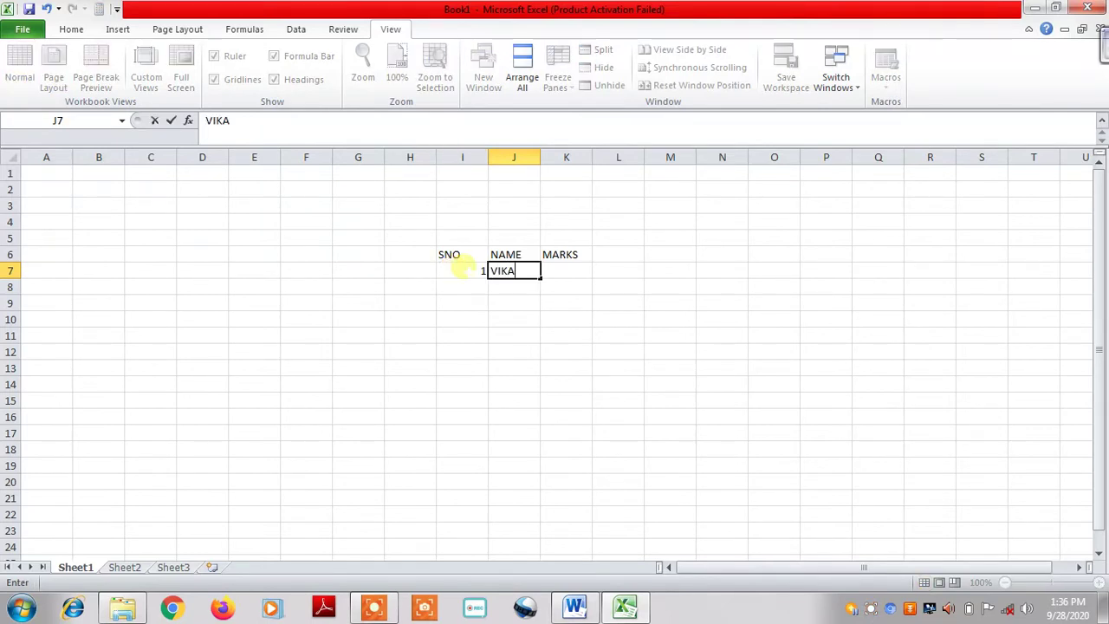
key(Tab)
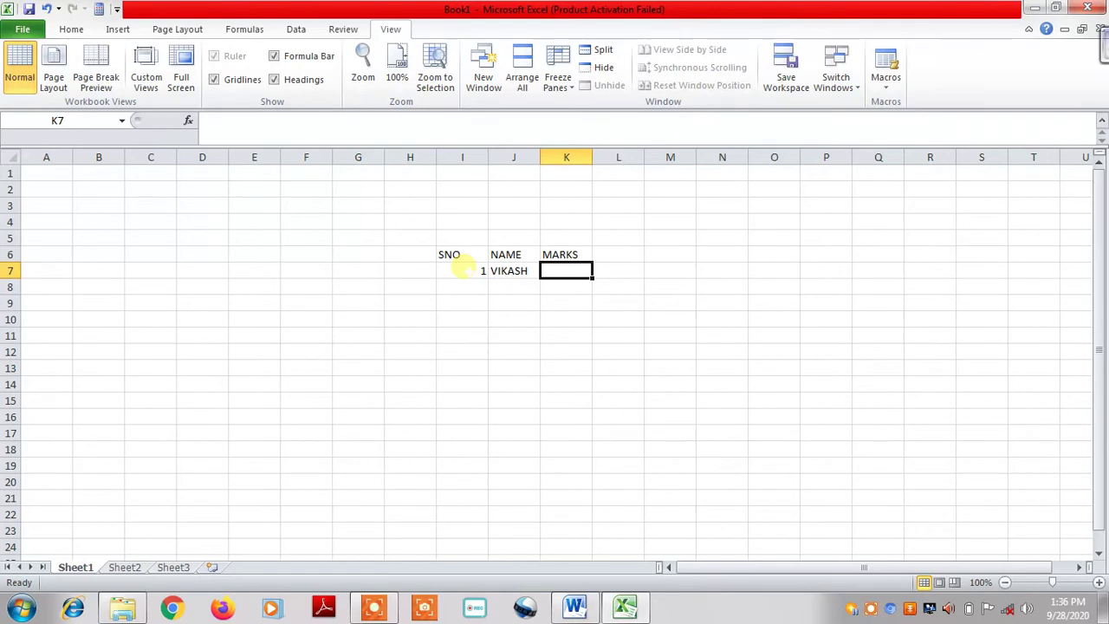
text(89)
key(Tab)
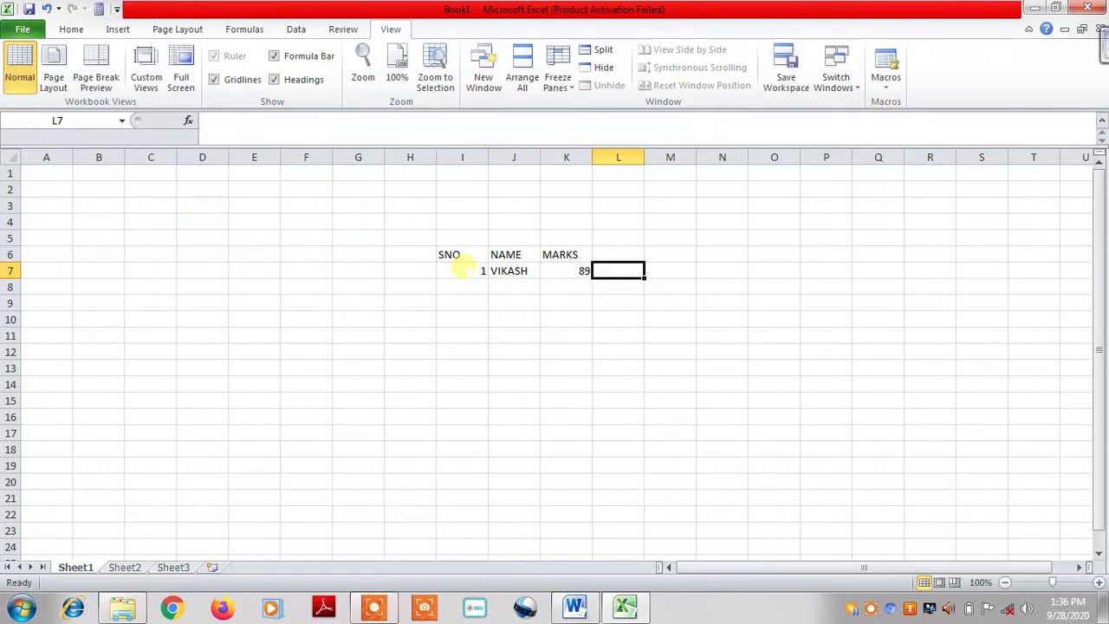
- Add row 2 with serial 2, the second student's name and mark 85
click(451, 288)
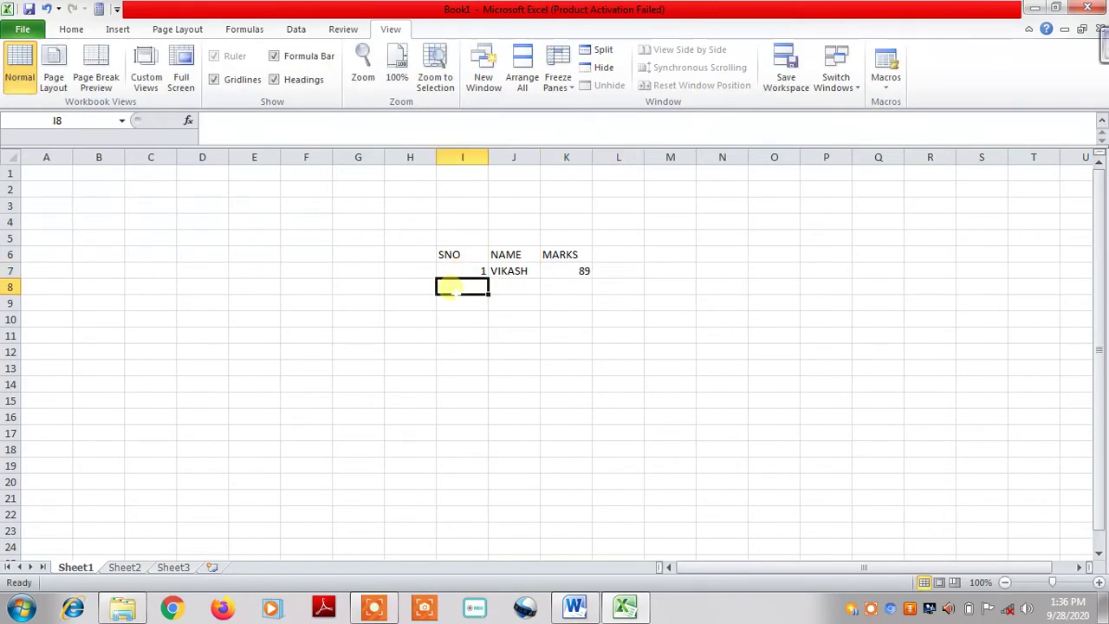
text(2)
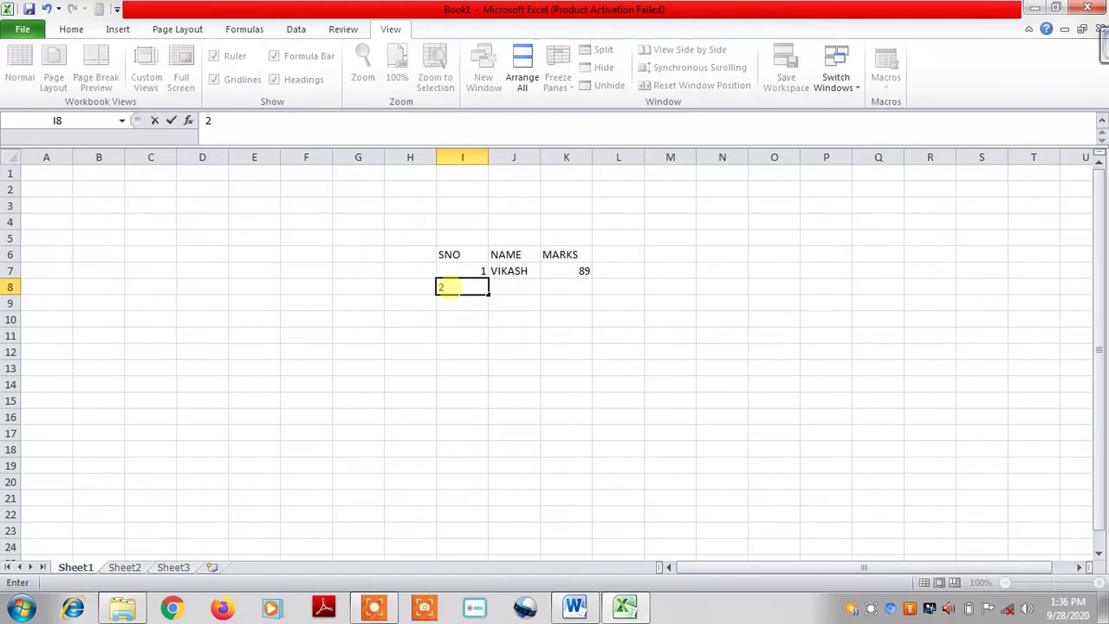
key(Tab)
text(SUNIL)
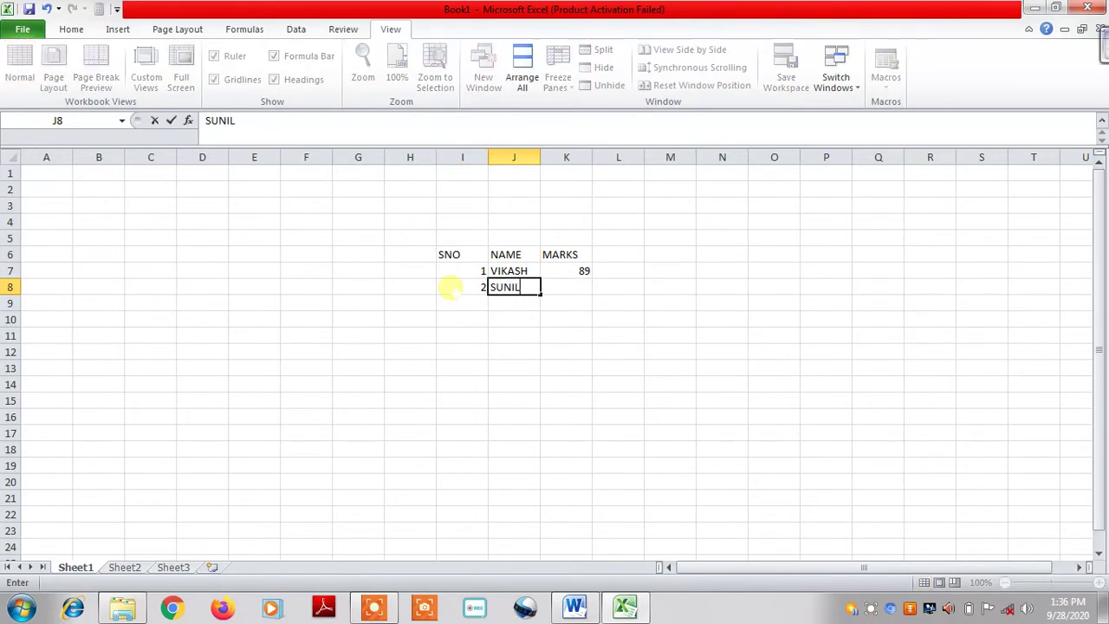
key(Tab)
text(85)
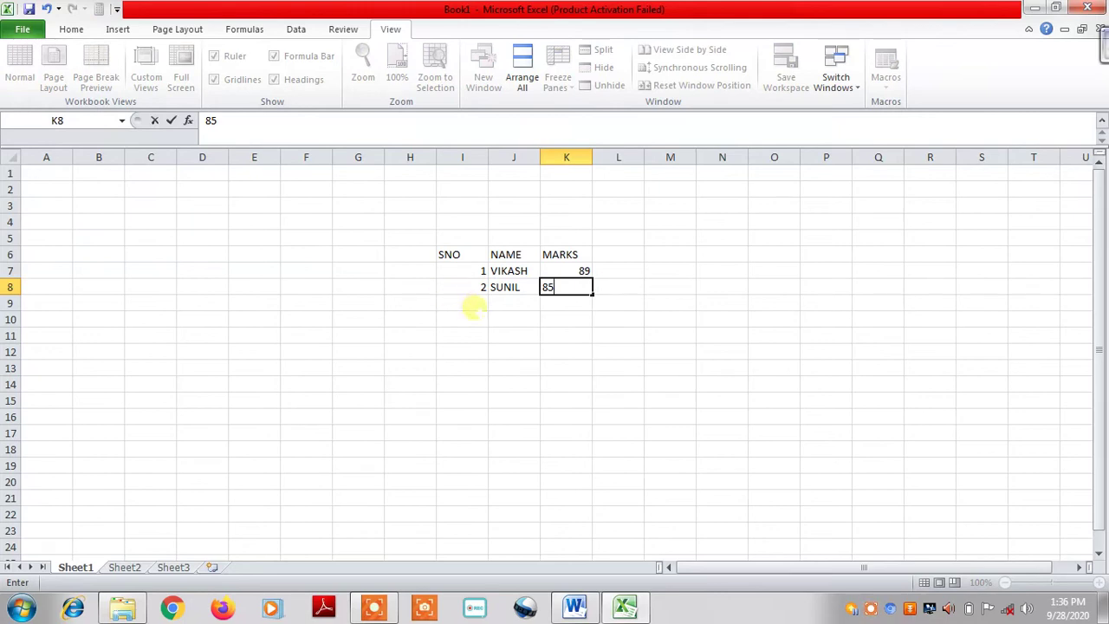
key(Return)
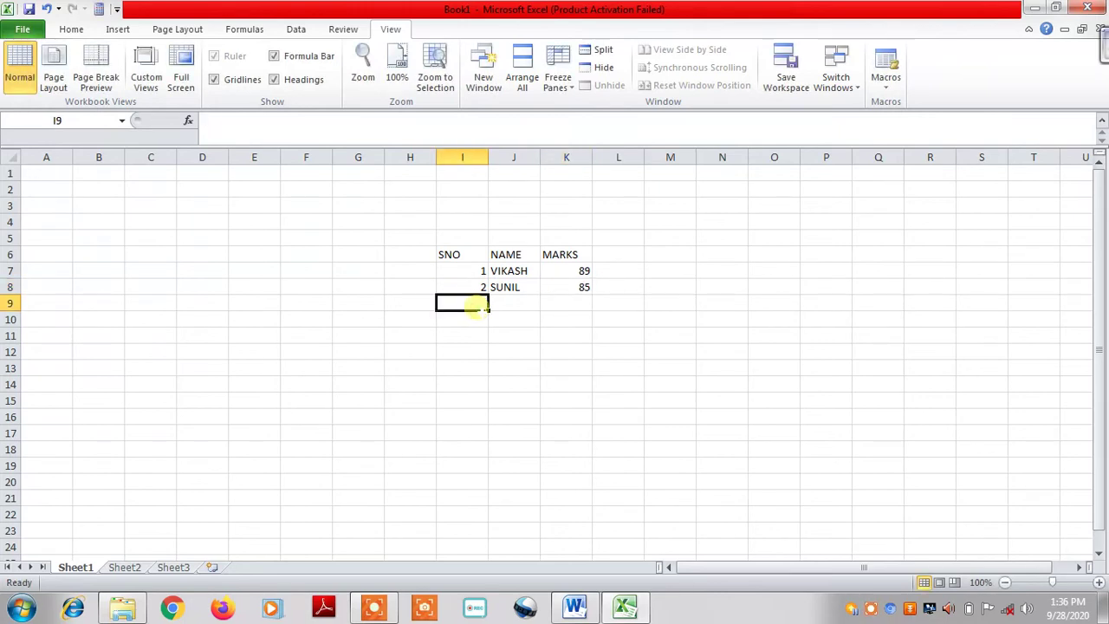
- Add row 3 with serial 3, the third student's name and mark 92
text(3)
key(Tab)
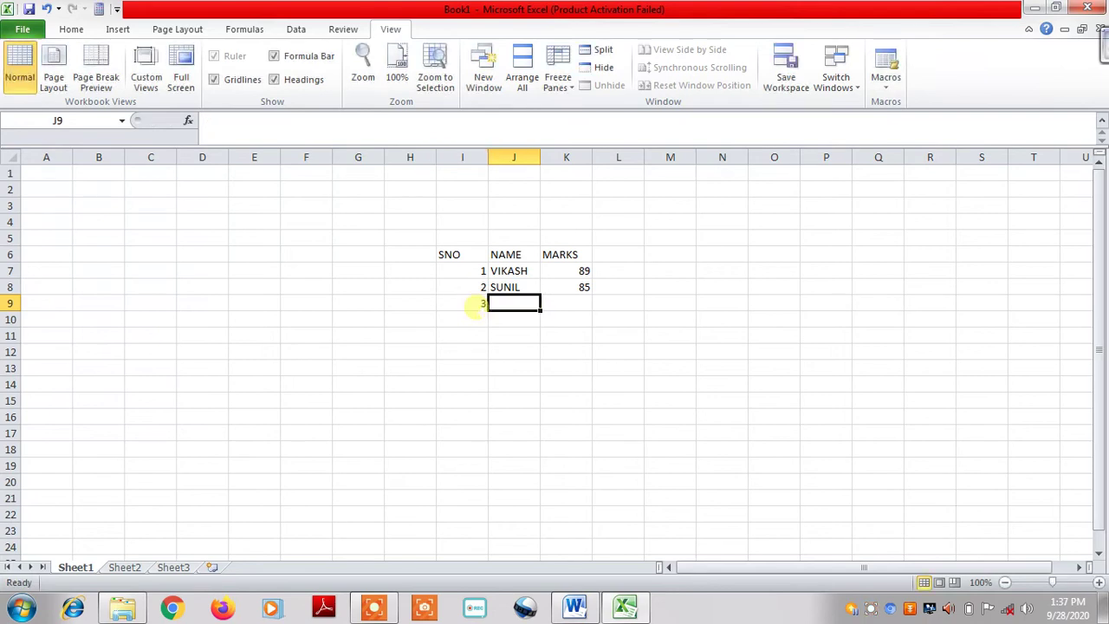
text(BABLESH)
key(Tab)
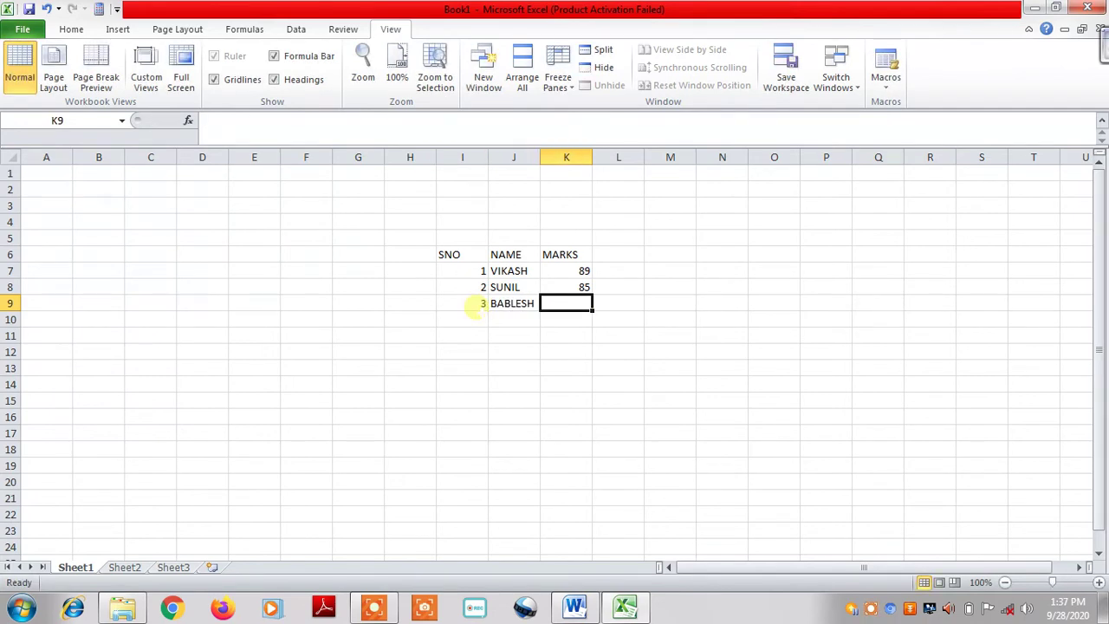
text(92)
click(549, 350)
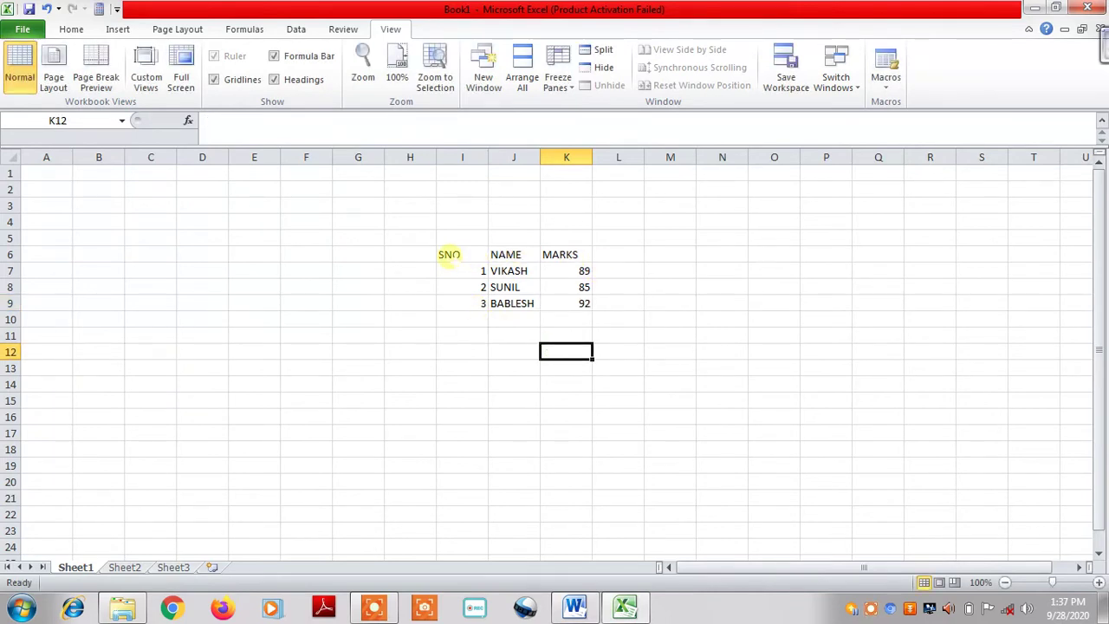
- Apply All Borders to the table I6:K9
drag(449, 254, 563, 308)
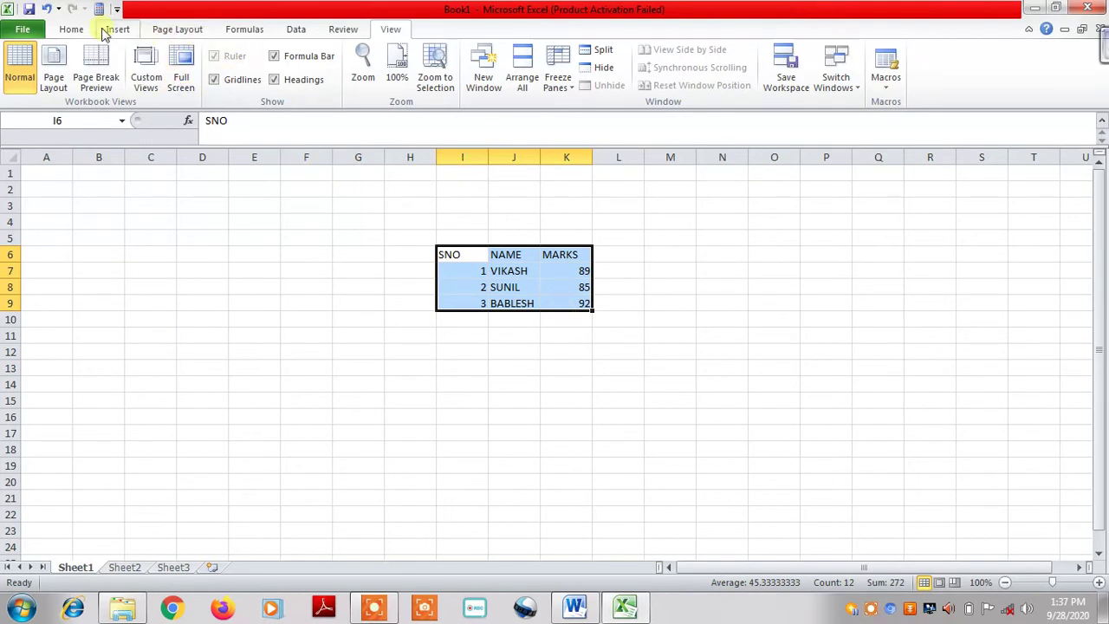
click(71, 30)
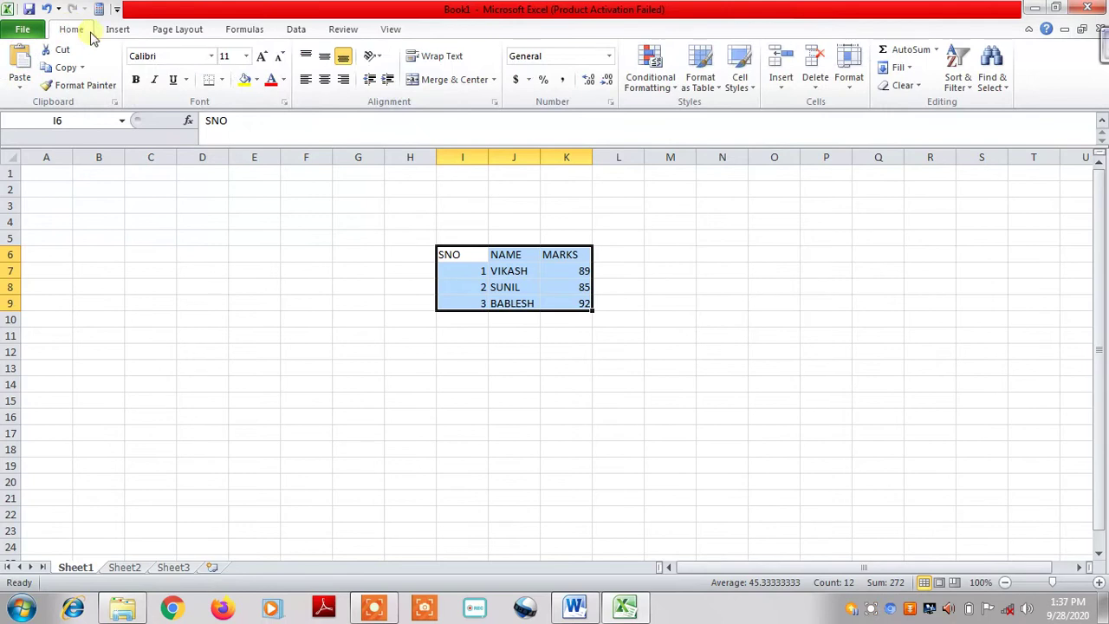
click(222, 81)
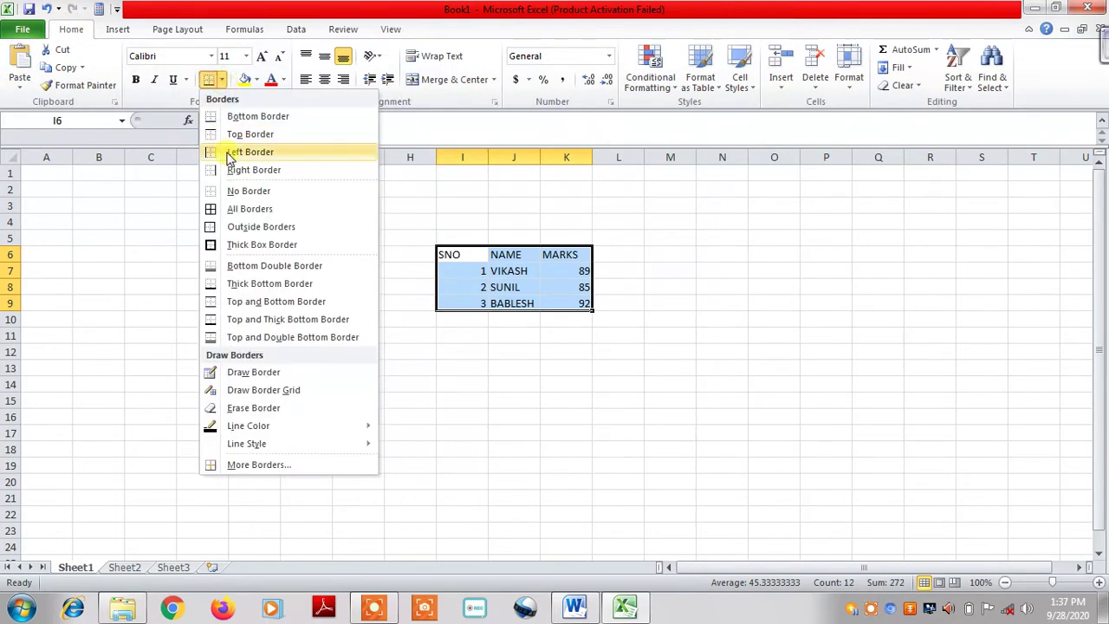
click(233, 208)
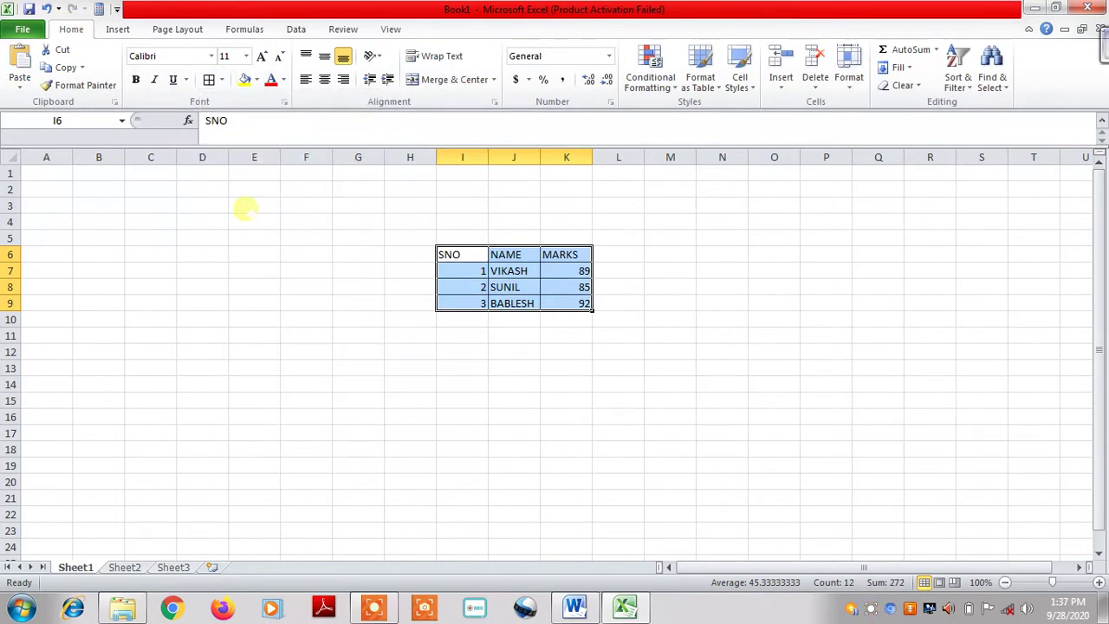
click(450, 256)
- Make the header row I6:K6 bold with a yellow fill
drag(451, 256, 561, 257)
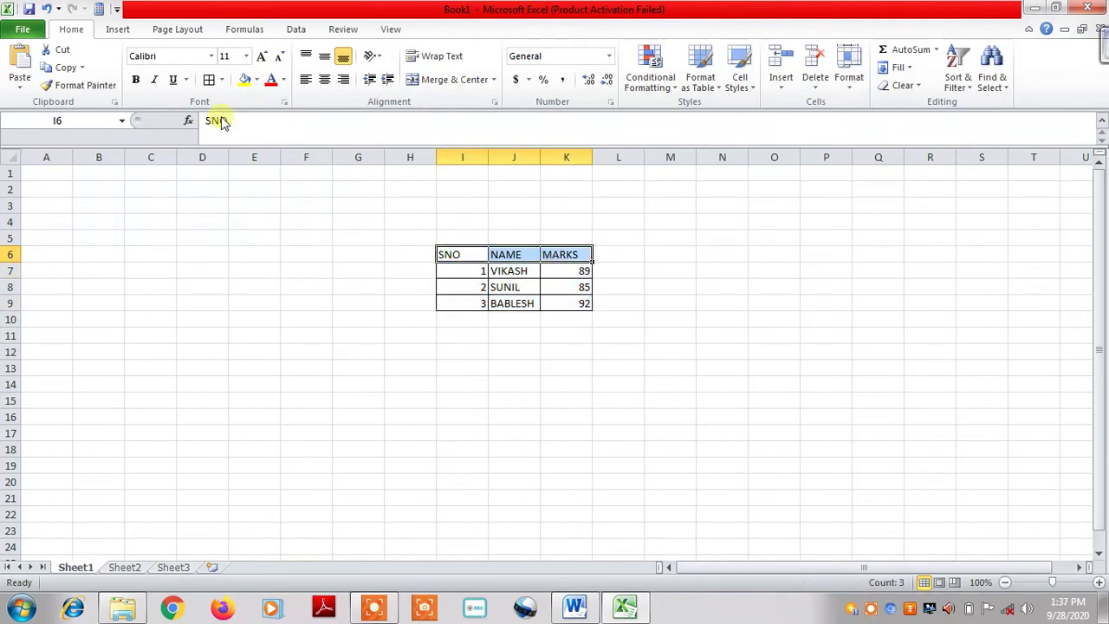
click(135, 79)
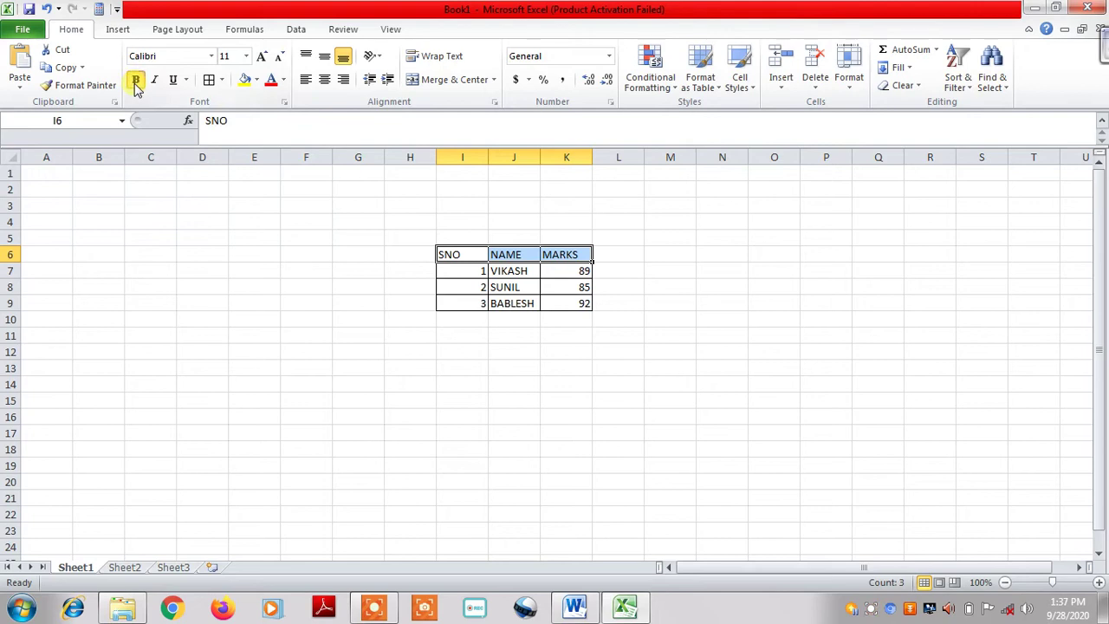
click(246, 79)
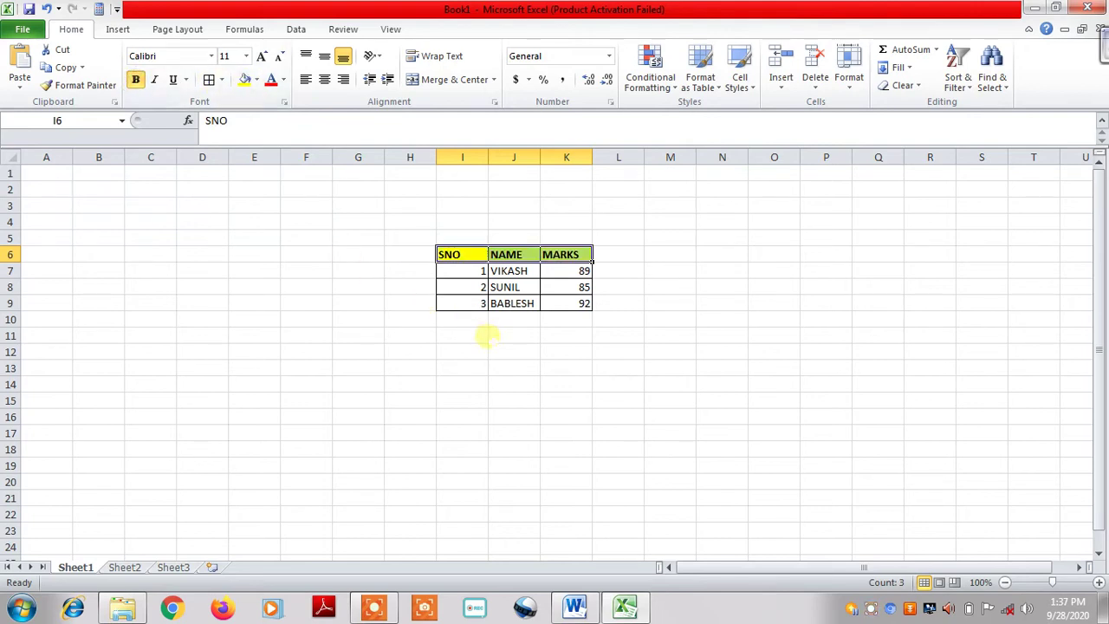
click(509, 335)
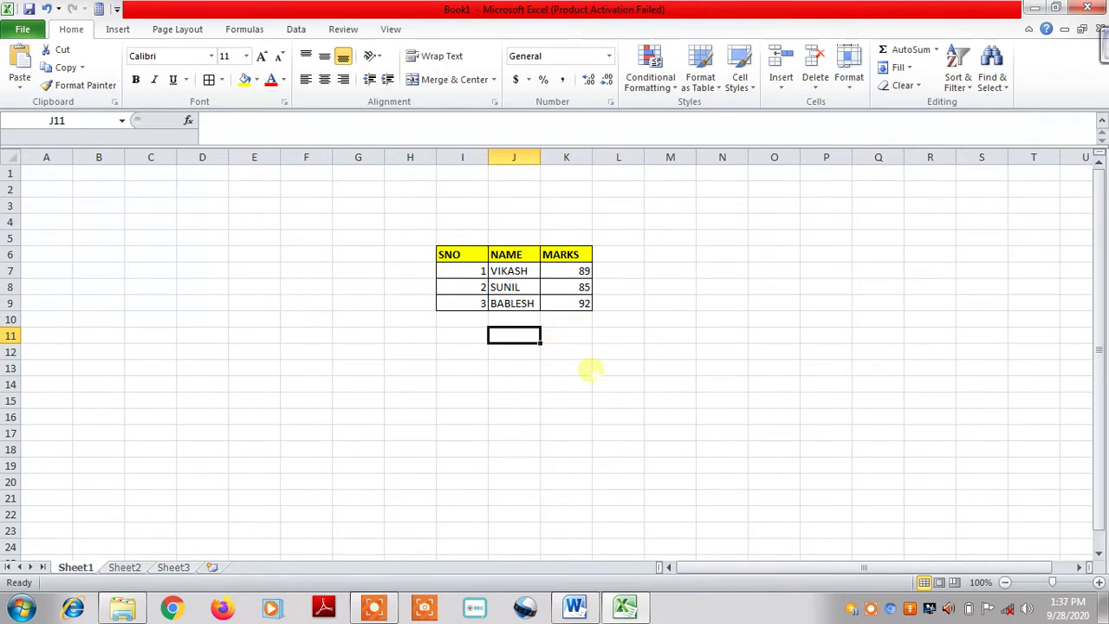
- Open a second window of the workbook, Book1:2, via New Window
click(631, 270)
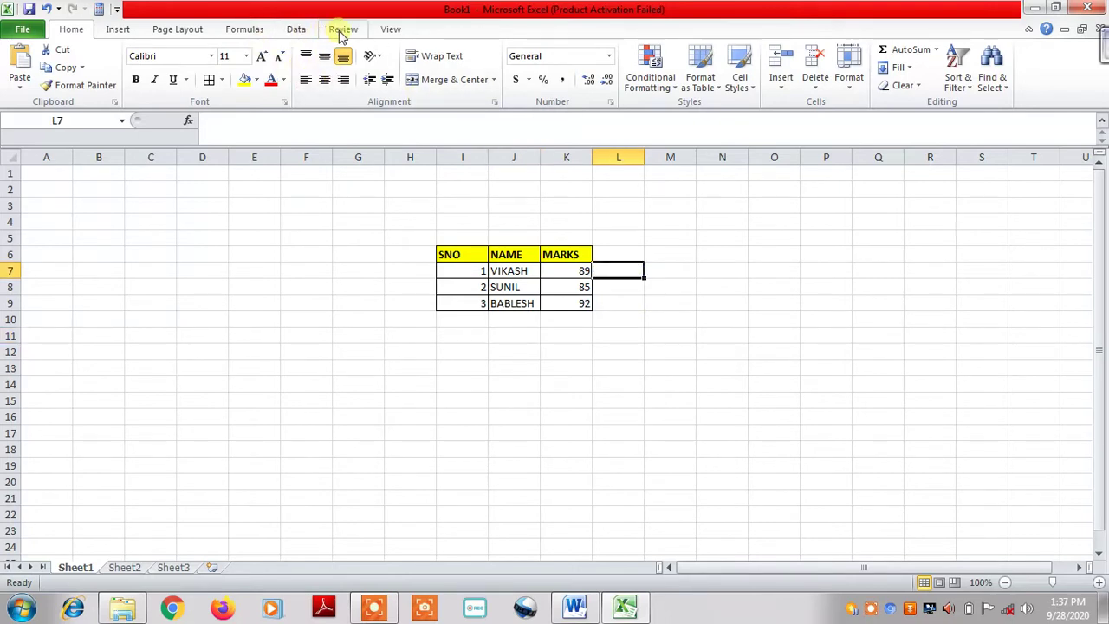
click(390, 31)
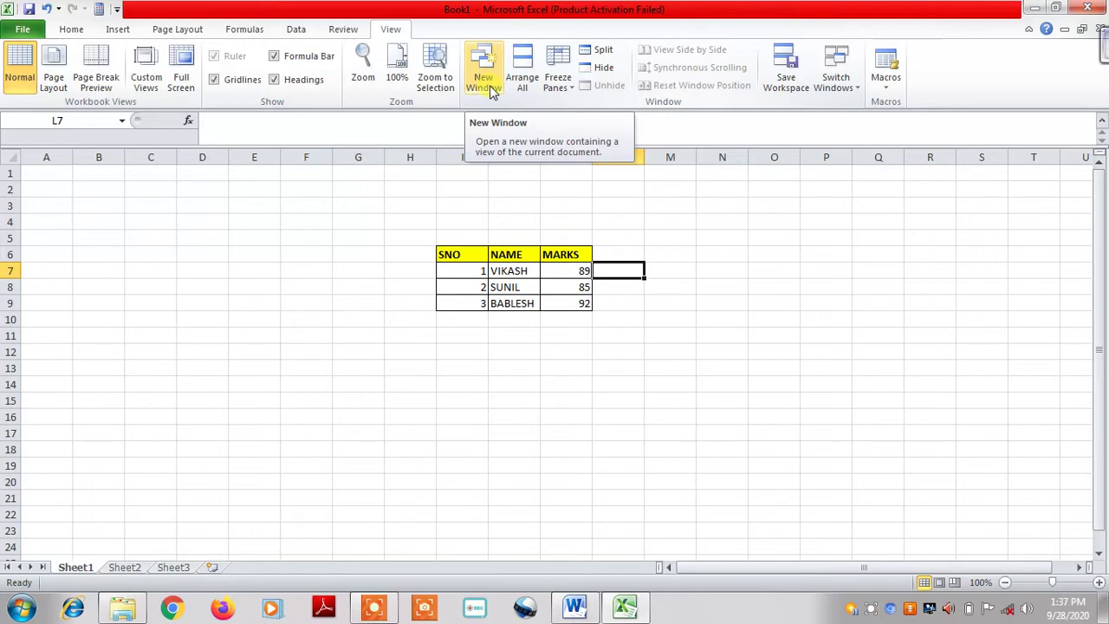
click(491, 88)
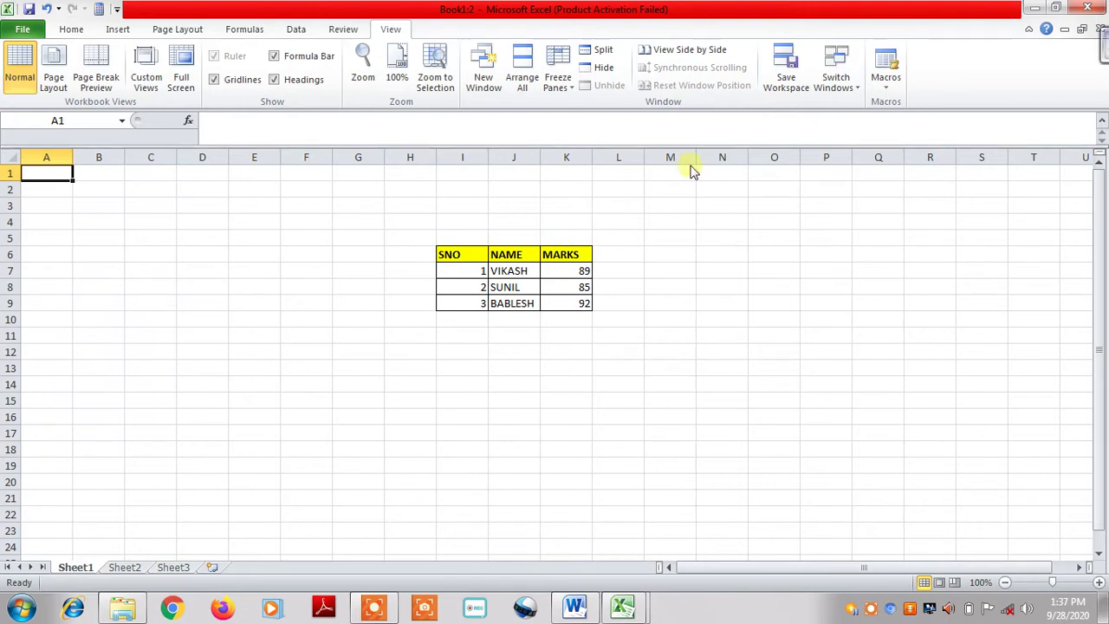
- Restore, move and re-maximize the workbook window, then preview both windows on the taskbar
double_click(994, 17)
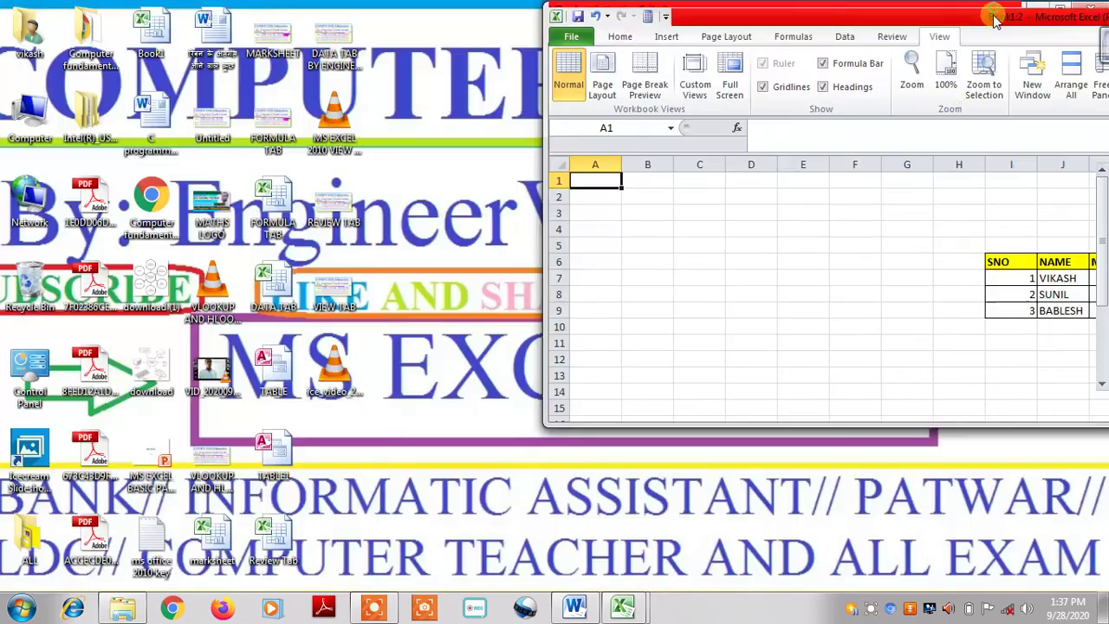
drag(994, 17, 1013, 111)
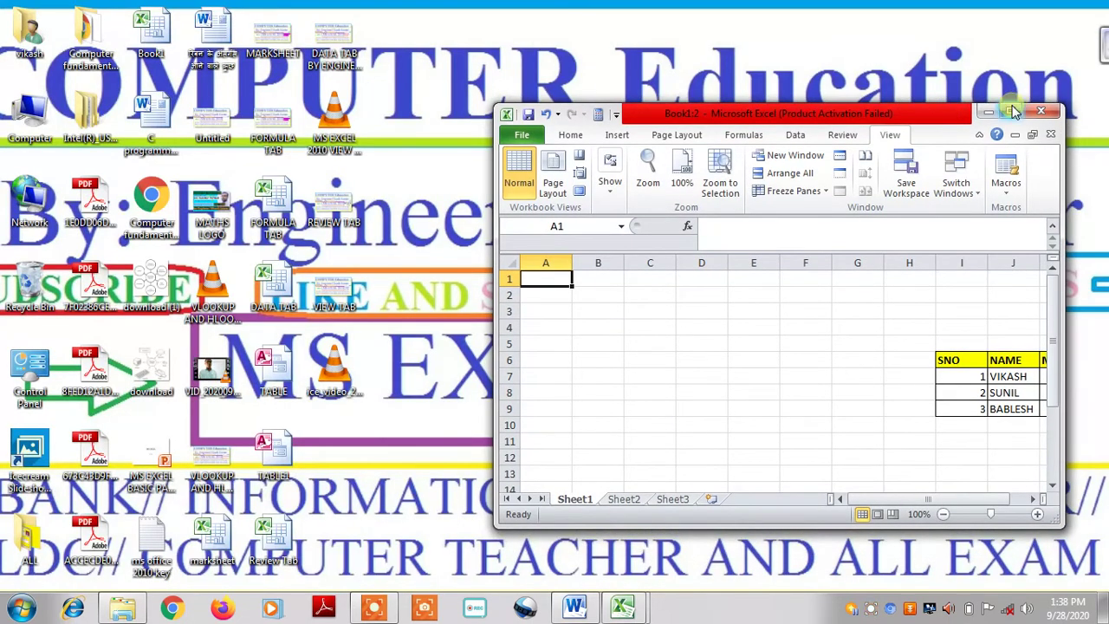
click(1014, 111)
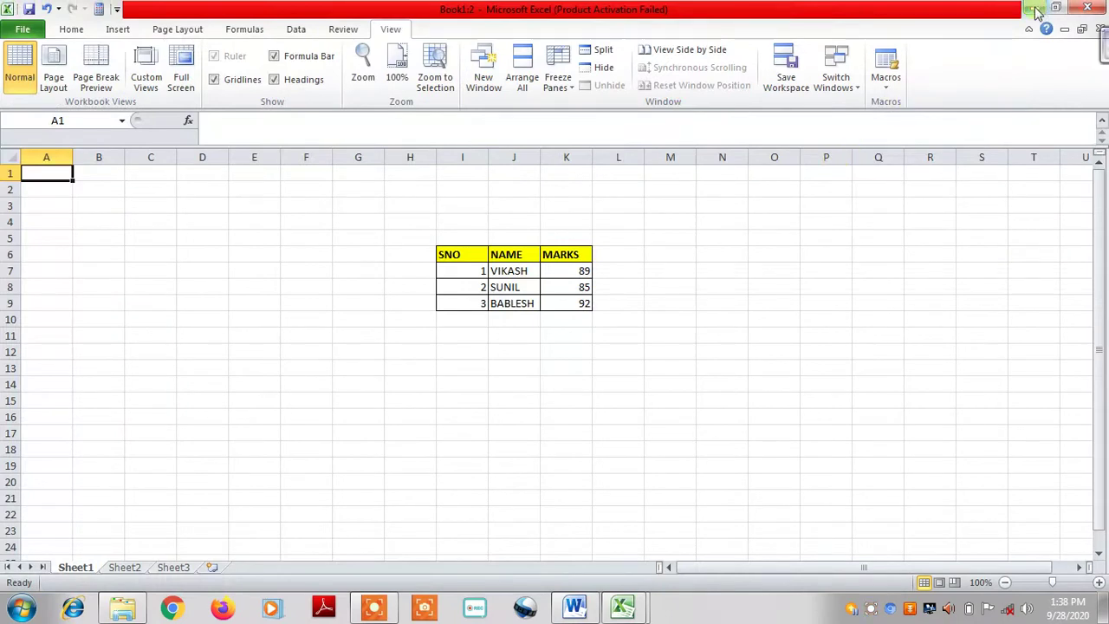
click(623, 606)
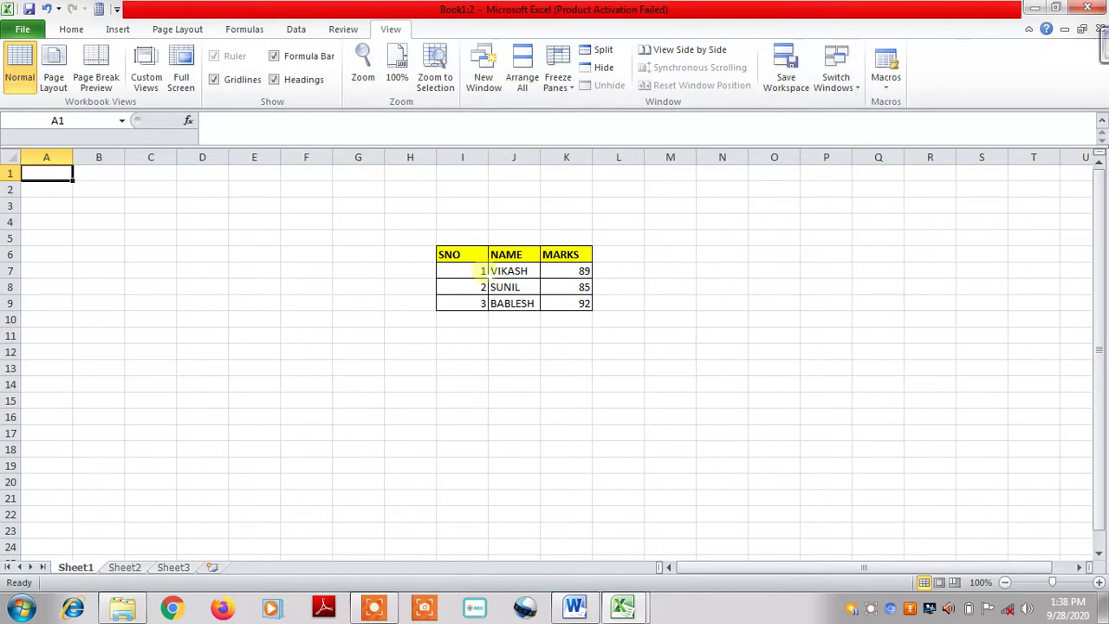
- Bring Book1:1 to the front using the taskbar window previews
click(629, 613)
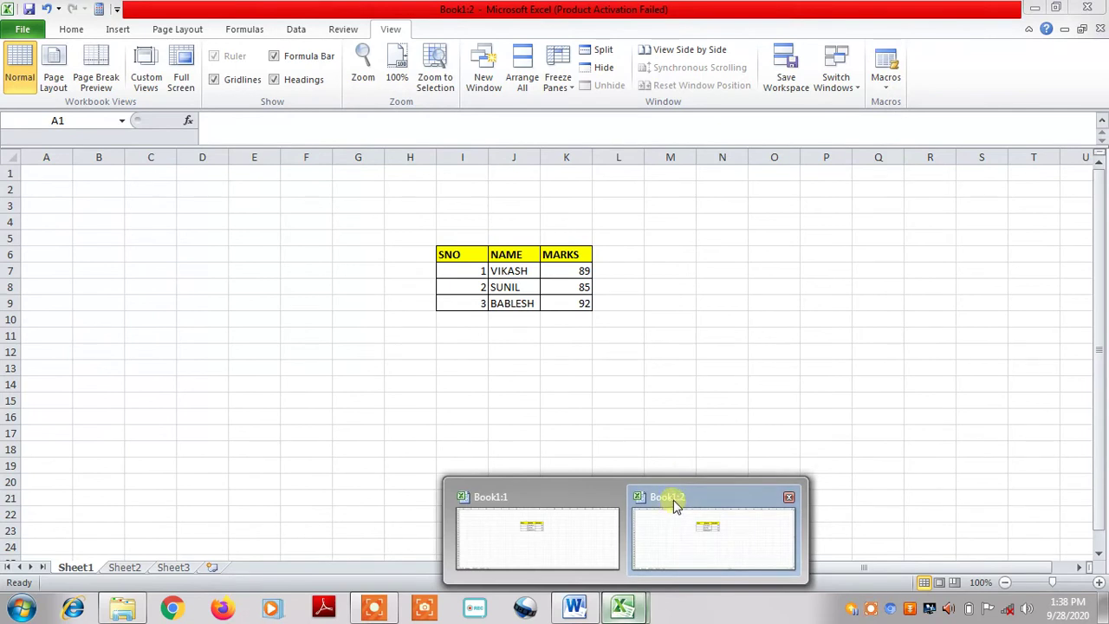
click(673, 509)
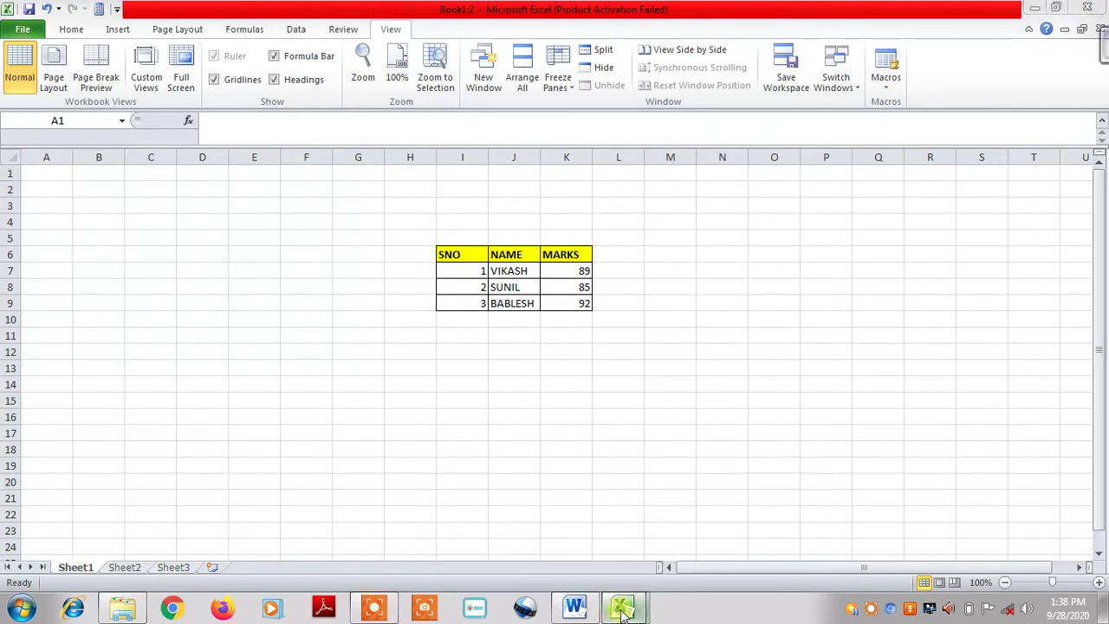
mouse_move(622, 610)
click(570, 501)
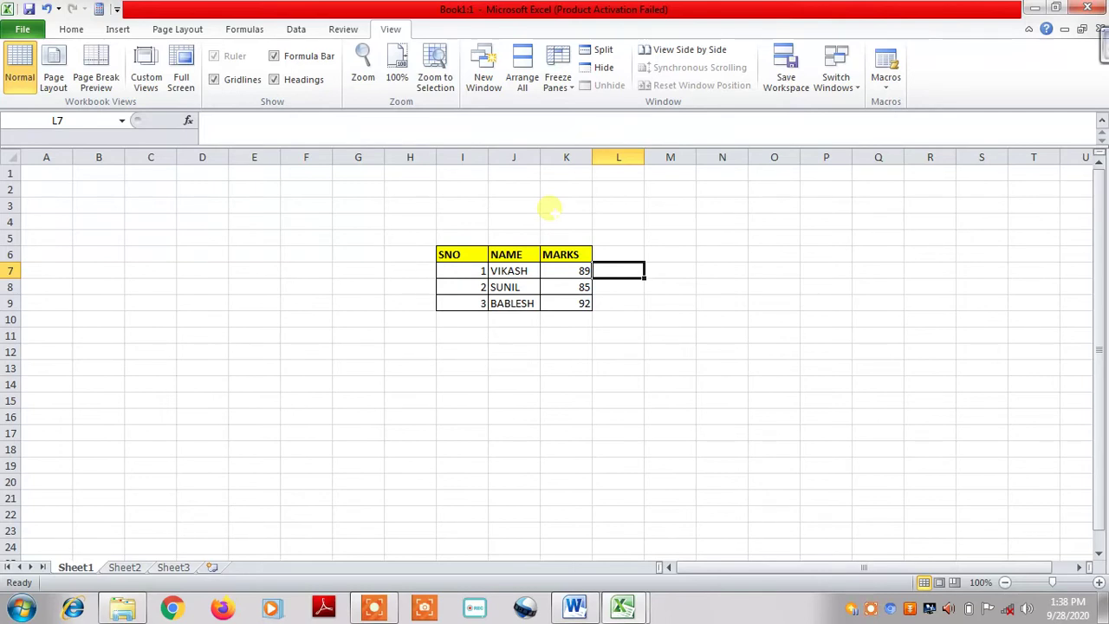
- Arrange Book1:1 and Book1:2 side by side with the Vertical layout
click(523, 87)
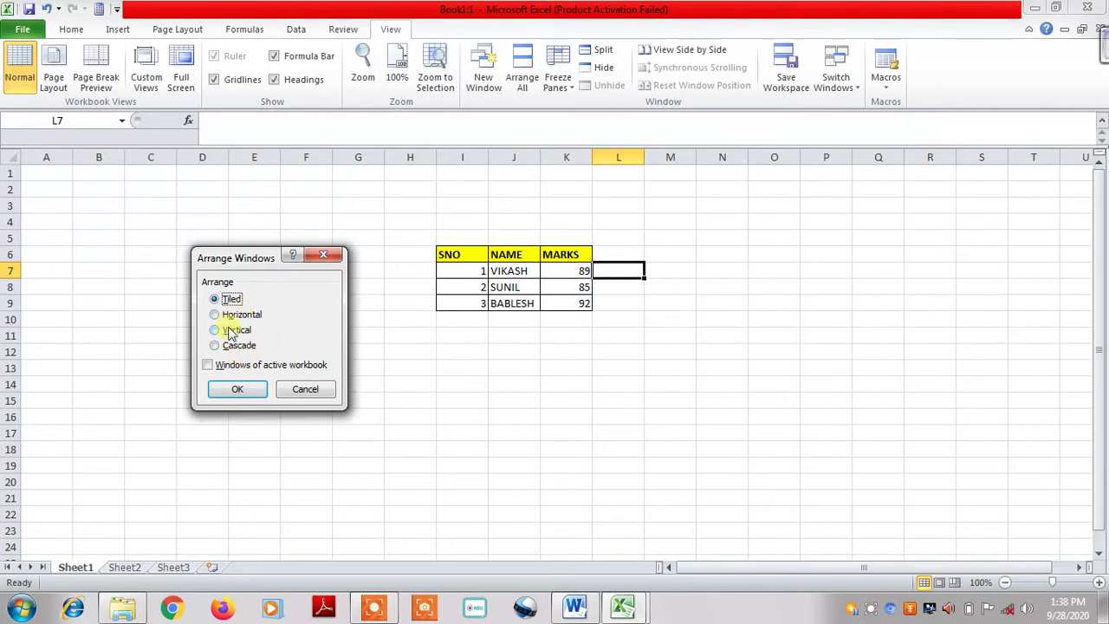
click(215, 330)
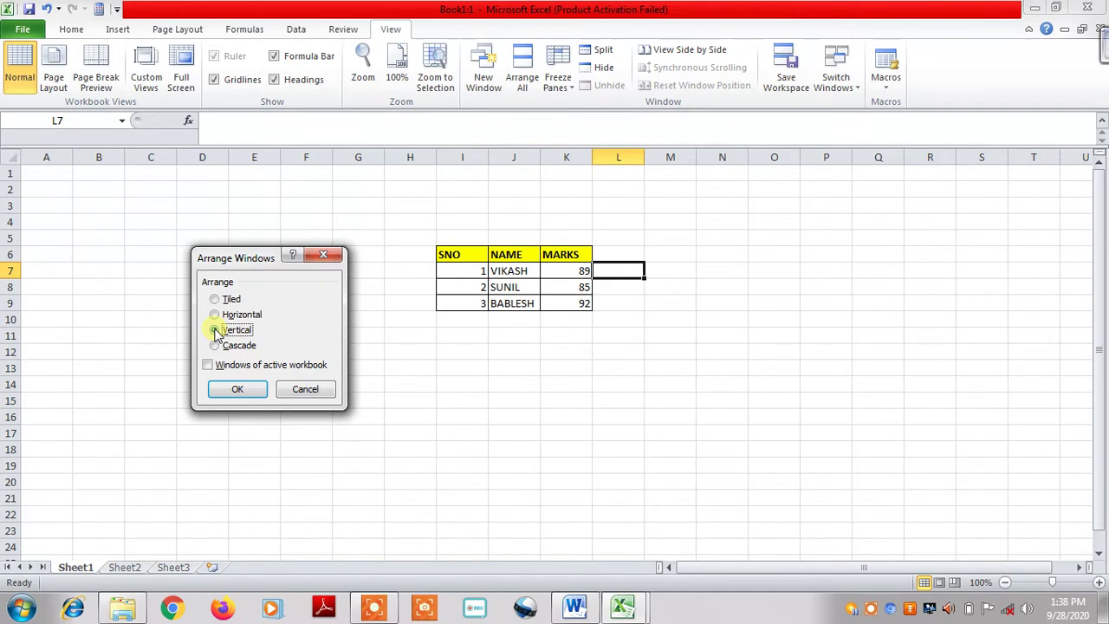
click(237, 389)
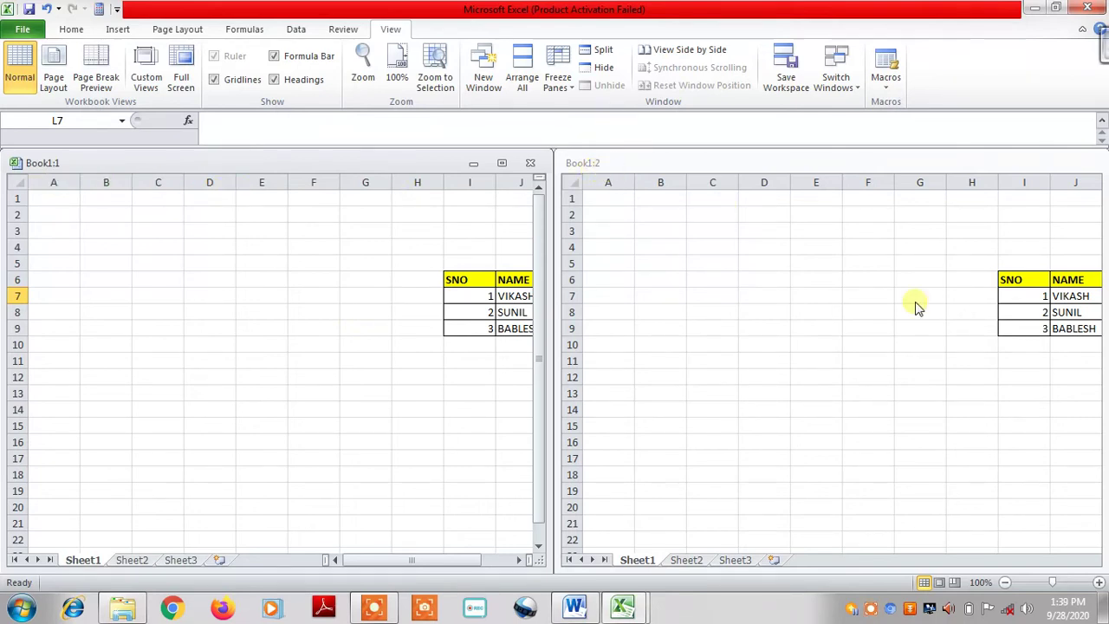
- Scroll Book1:2 sideways to reveal the full table including MARKS, and reopen Arrange All
click(932, 563)
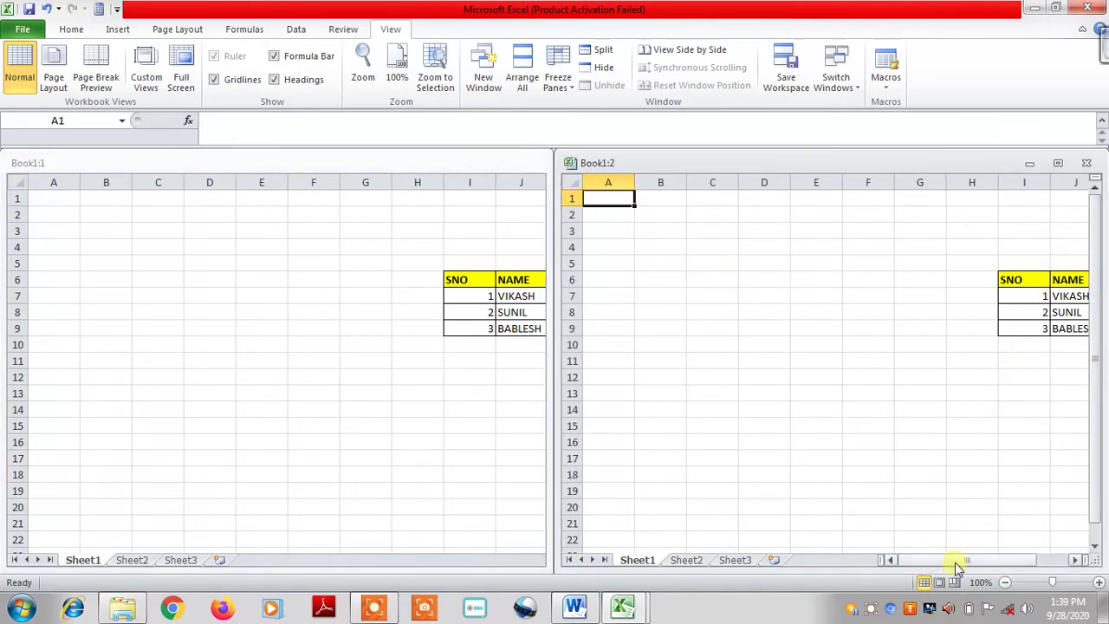
drag(959, 563, 1009, 561)
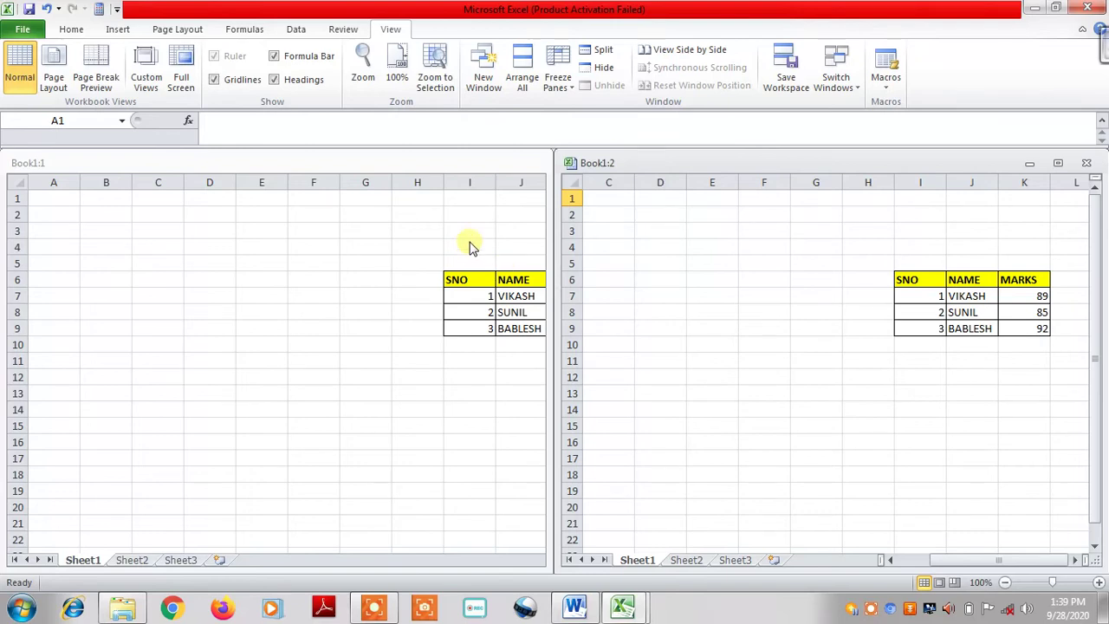
click(524, 86)
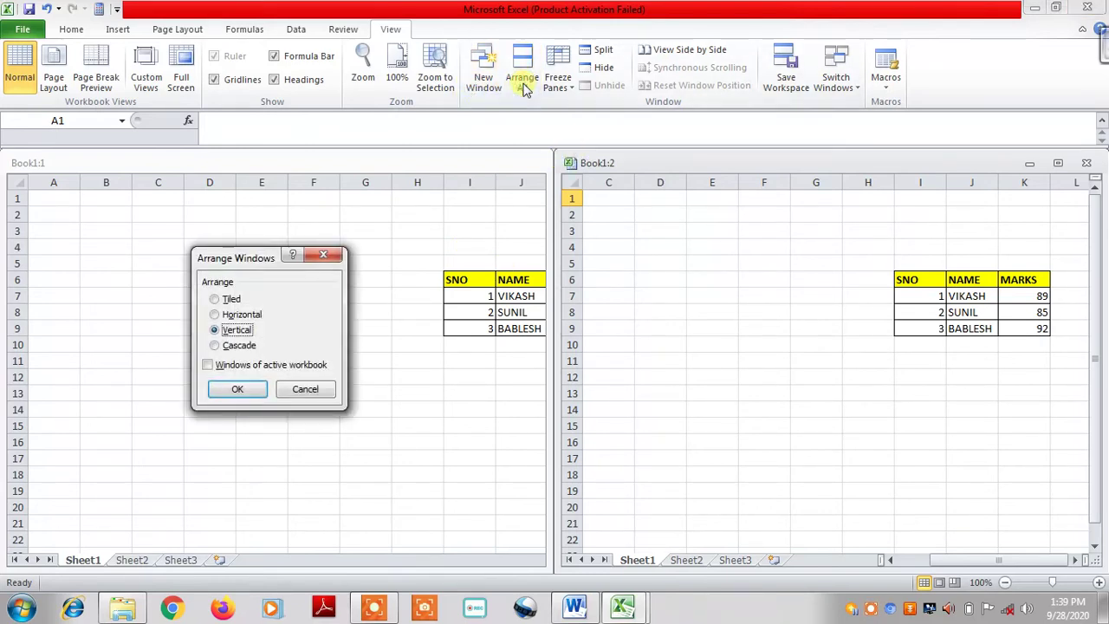
- Stack the windows Horizontal, then rearrange them Tiled and activate Book1:1
click(226, 314)
click(237, 389)
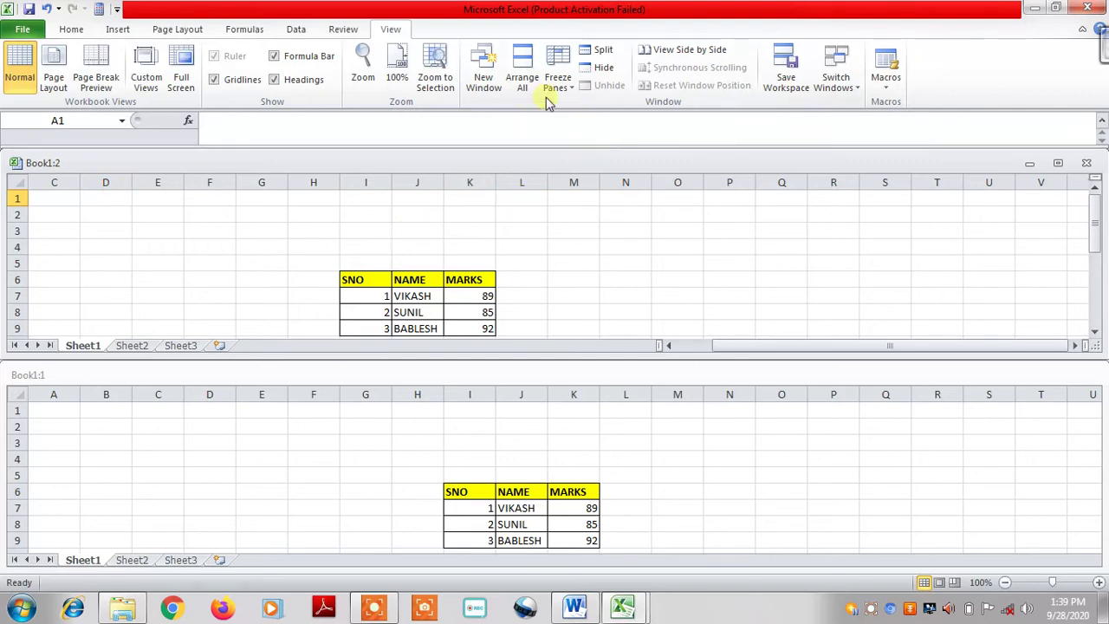
click(522, 82)
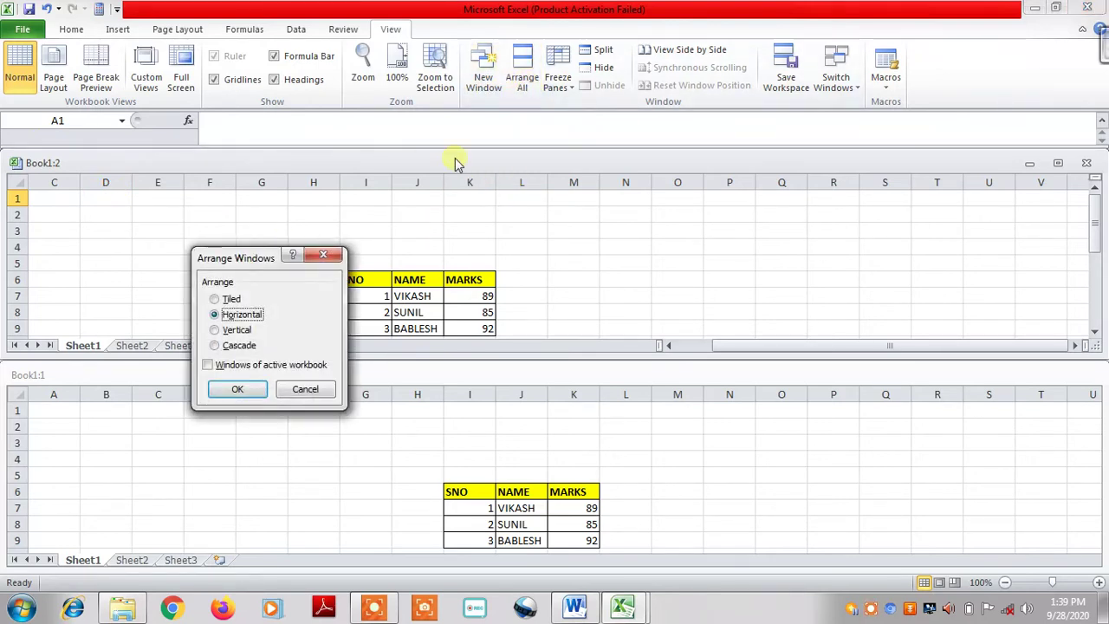
click(217, 298)
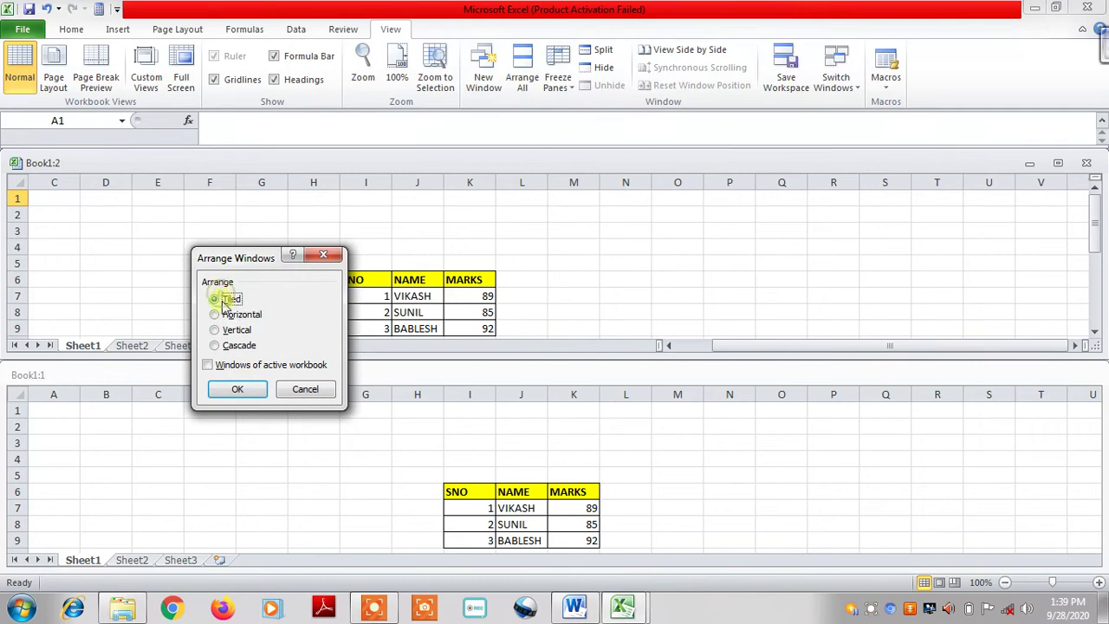
click(240, 389)
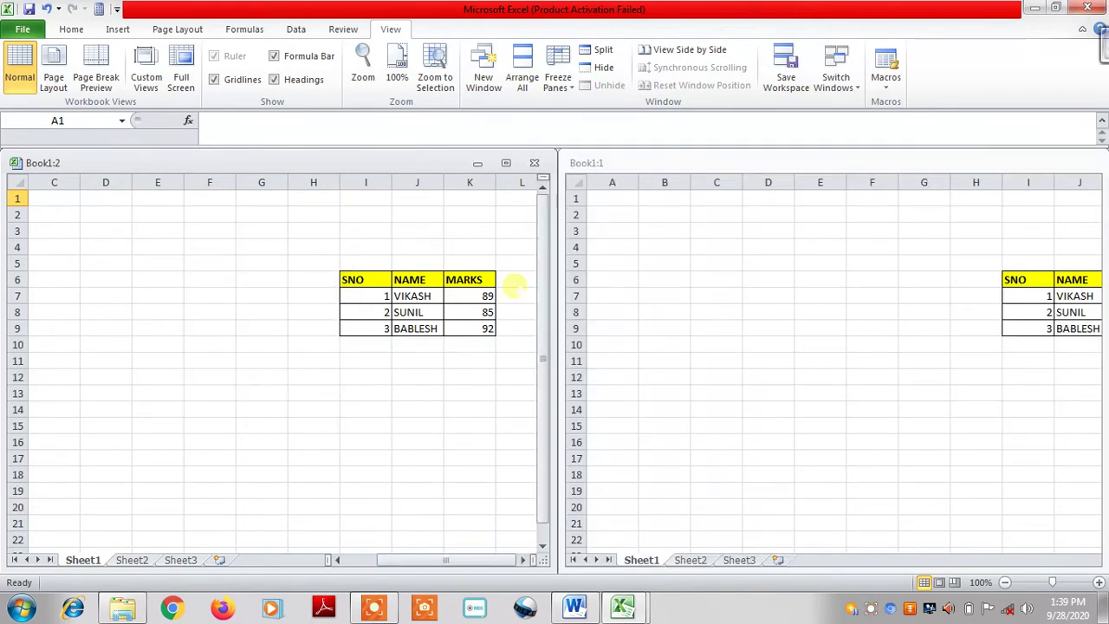
click(596, 217)
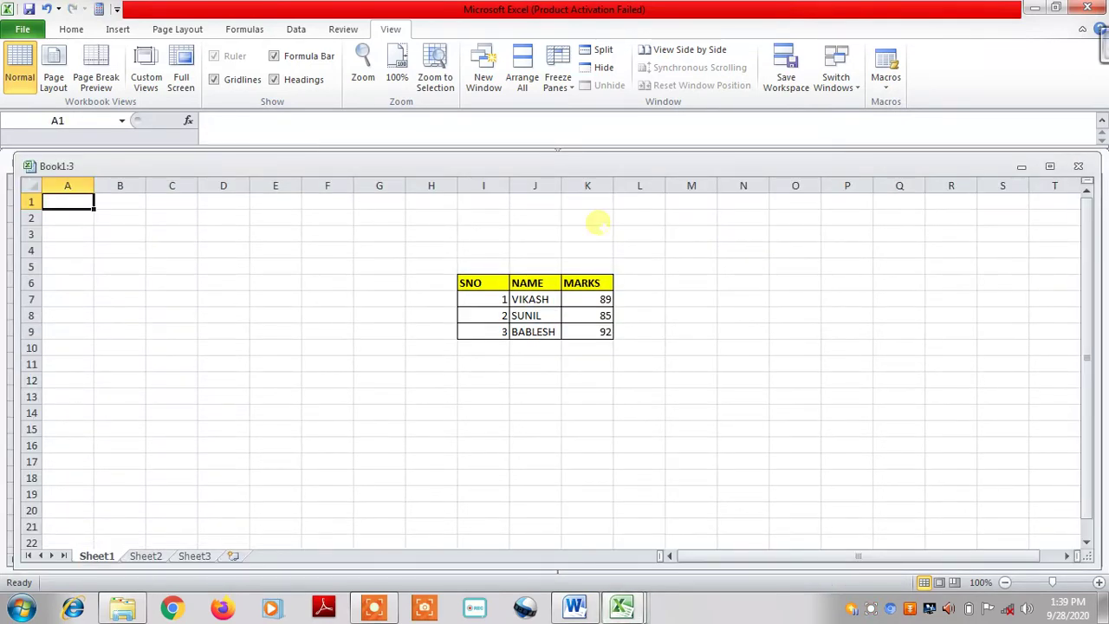
- Minimize Book1:3, close the right-hand window and maximize Book1:2
click(1022, 168)
click(1024, 168)
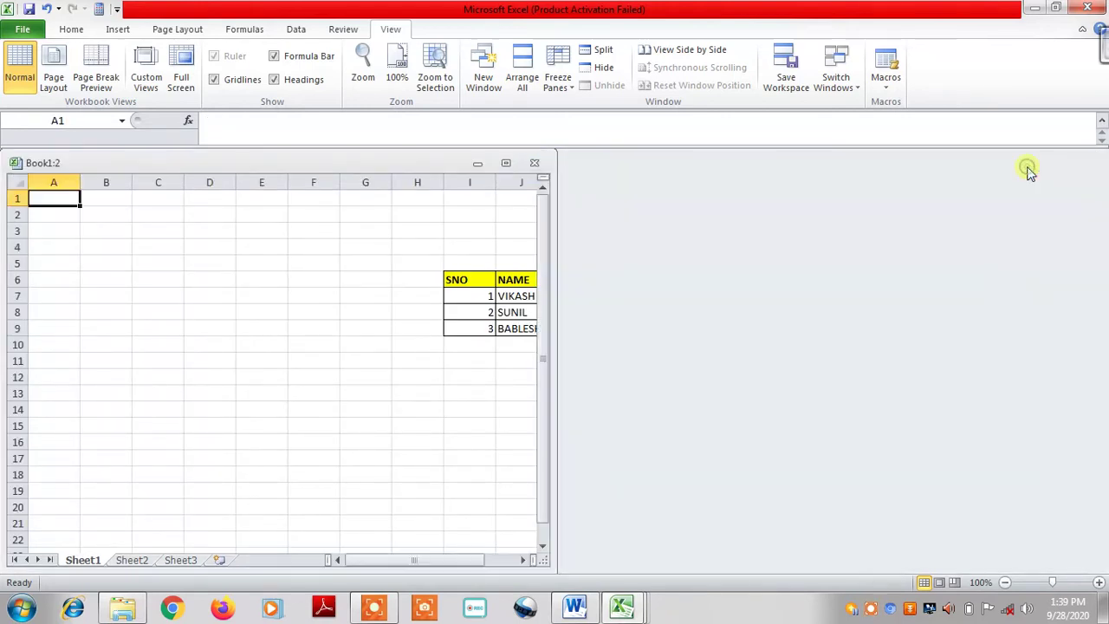
click(505, 164)
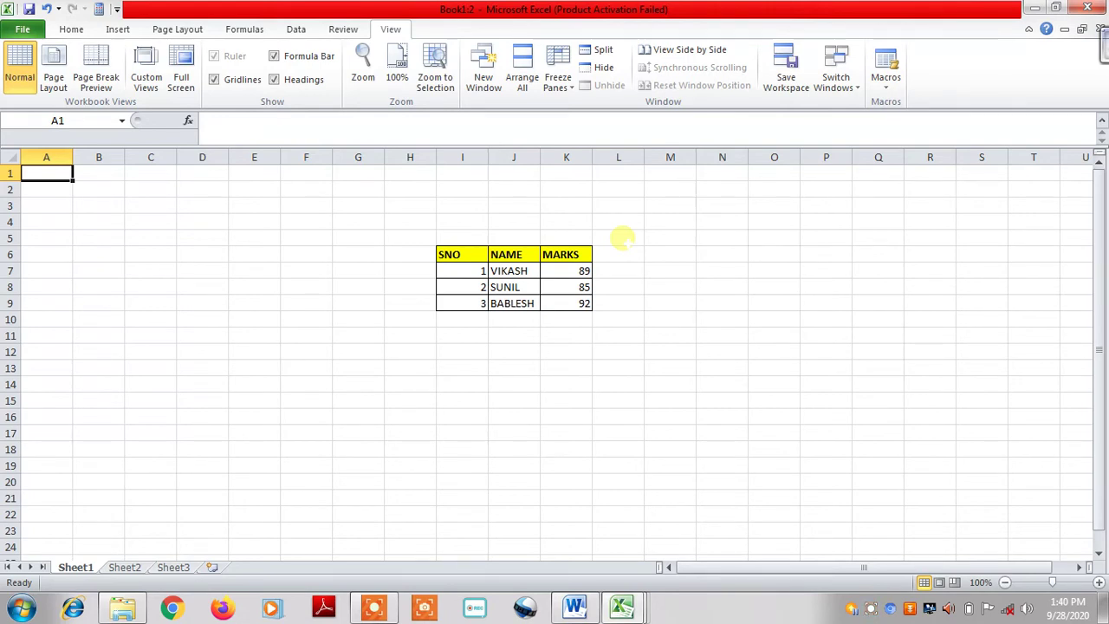
- Type NAME into cell A10
click(40, 192)
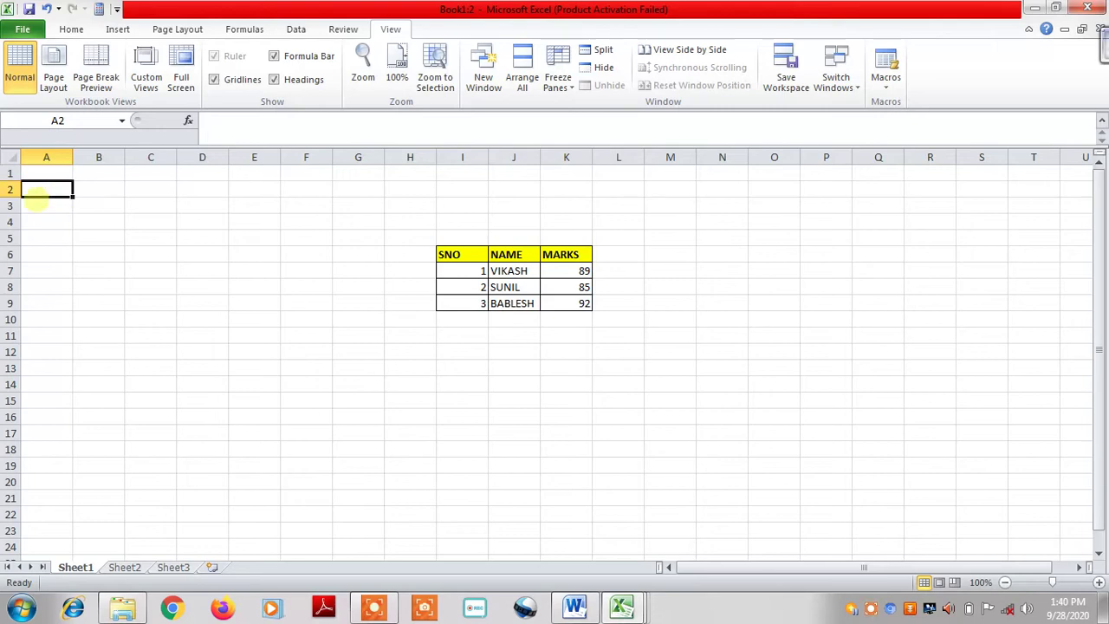
click(42, 174)
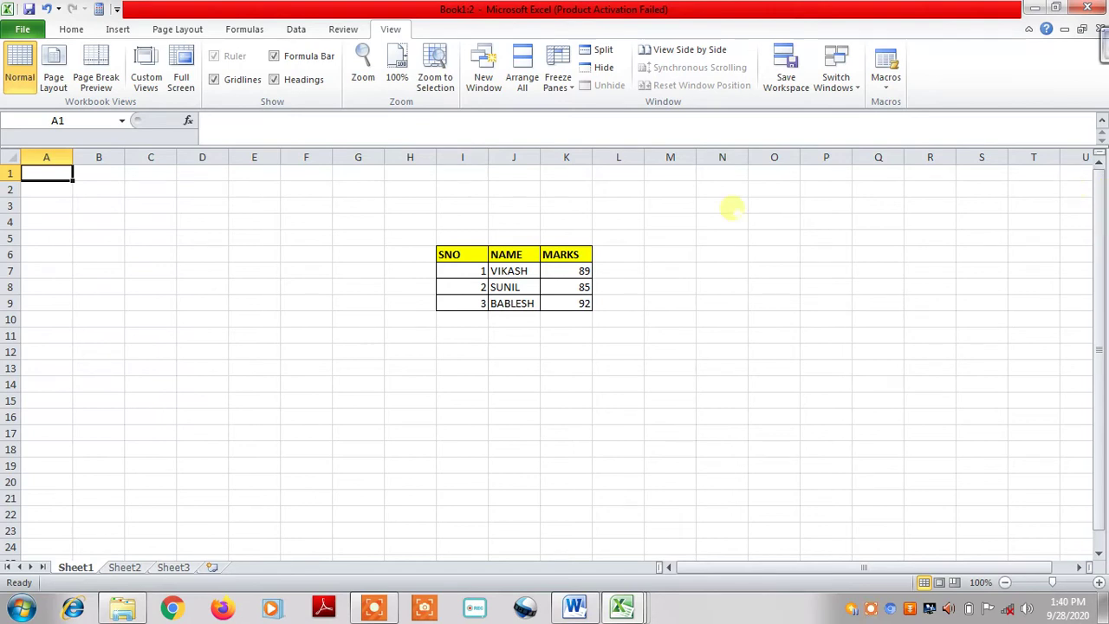
click(37, 321)
text(NAME)
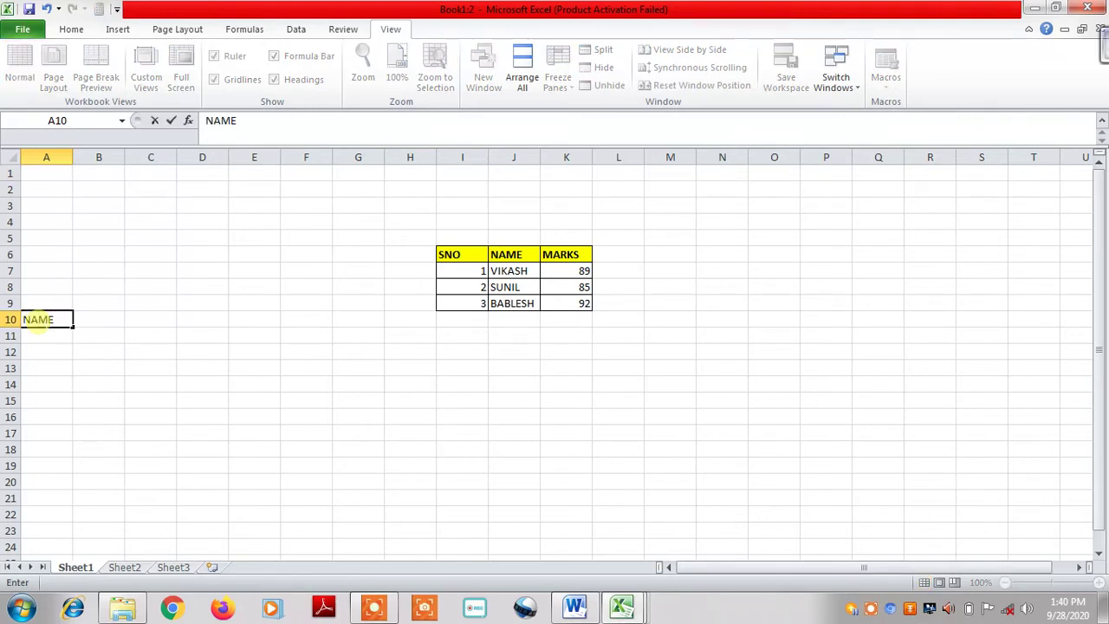
click(90, 321)
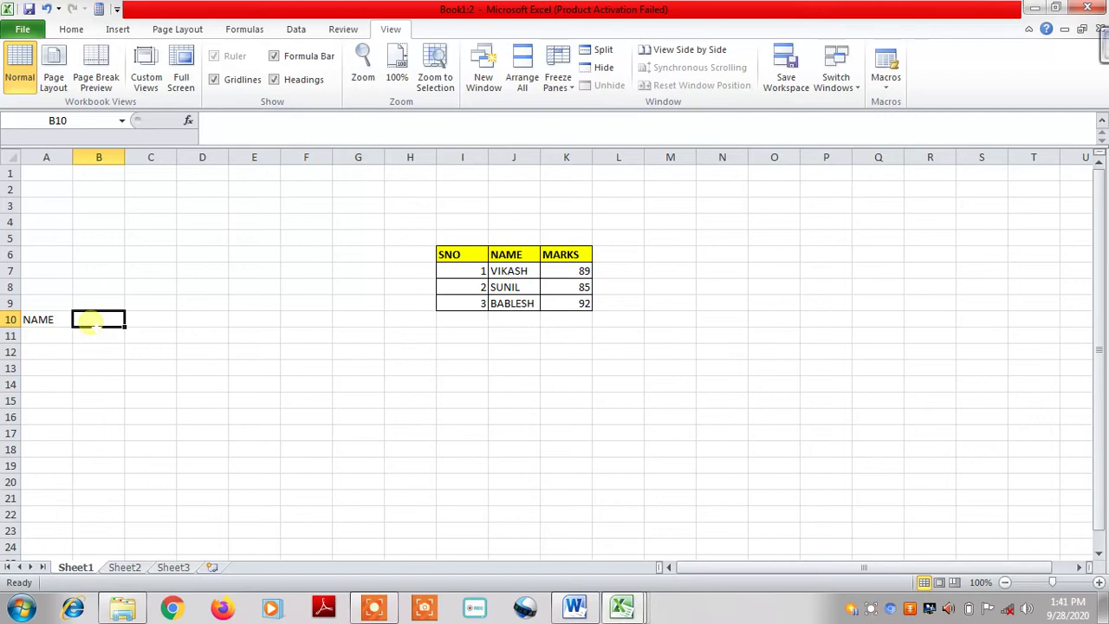
- Enter F, H, FG and HJ in B10:E10, correcting C10 to H
text(F)
key(Tab)
text(F)
key(Tab)
text(FG)
key(Tab)
text(H)
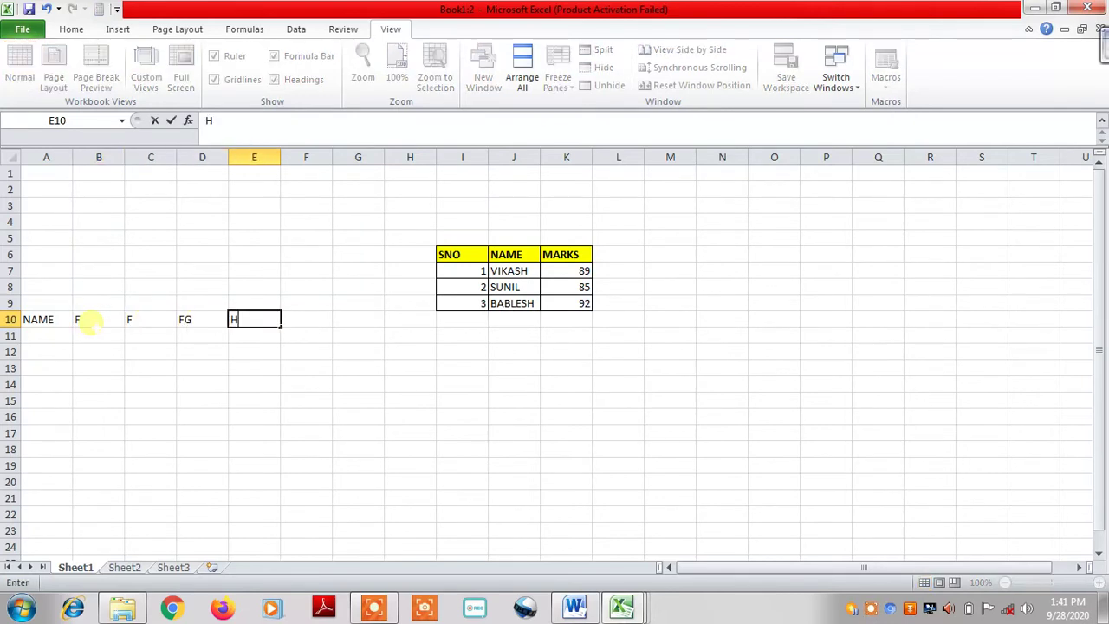
click(132, 320)
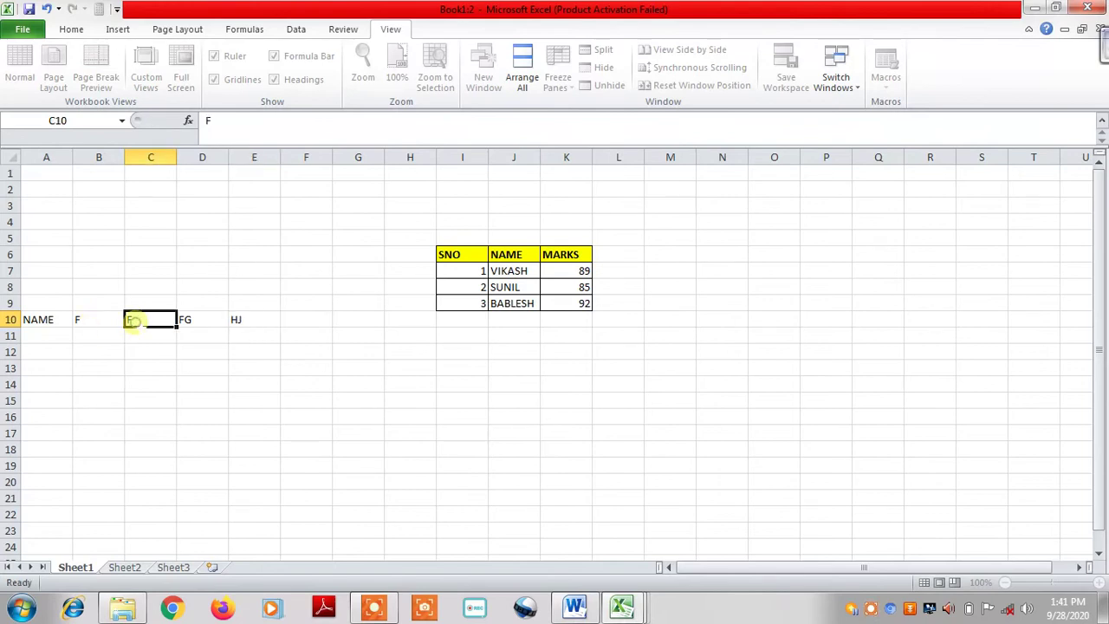
text(H)
click(272, 318)
- Enter QW, T, Y, YYY and YYYY across G10:K10, discarding a stray entry in F11
click(303, 321)
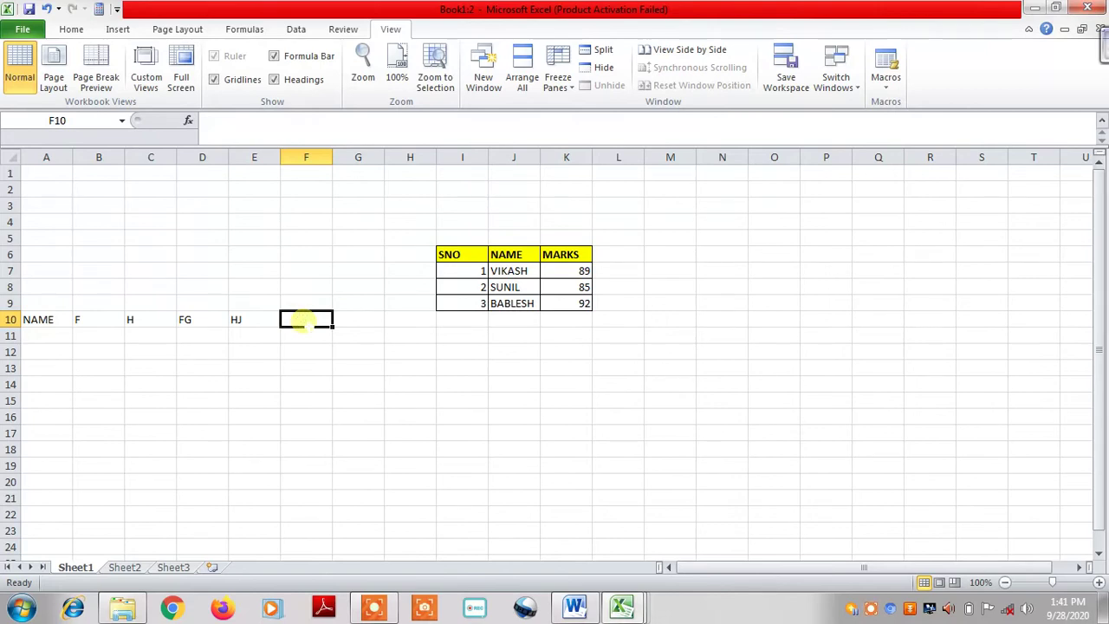
key(Down)
text(Q)
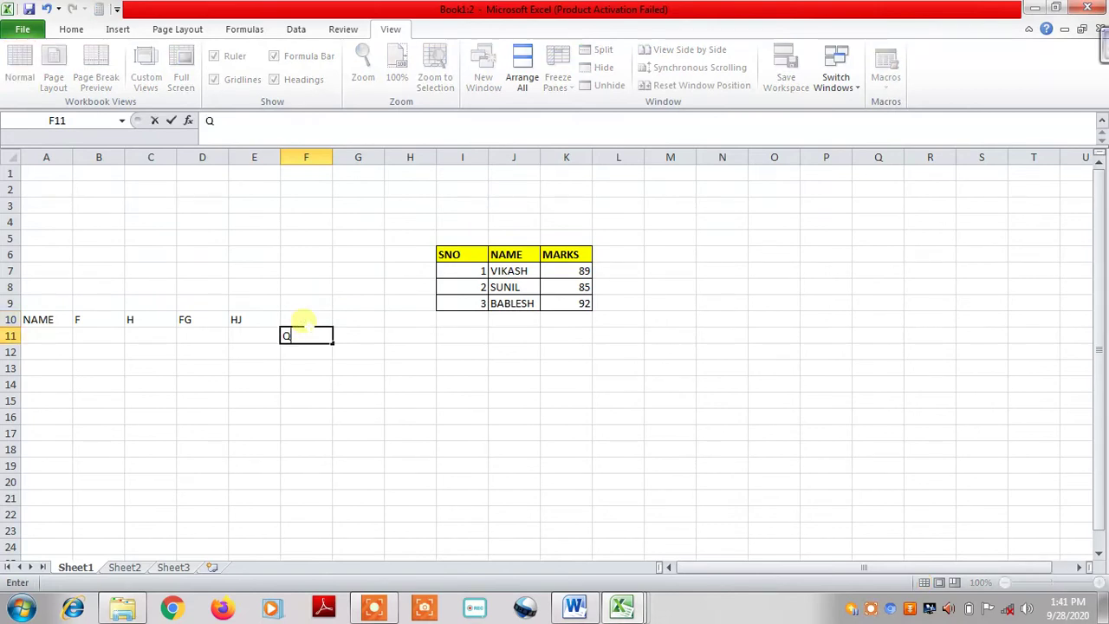
key(Escape)
click(303, 321)
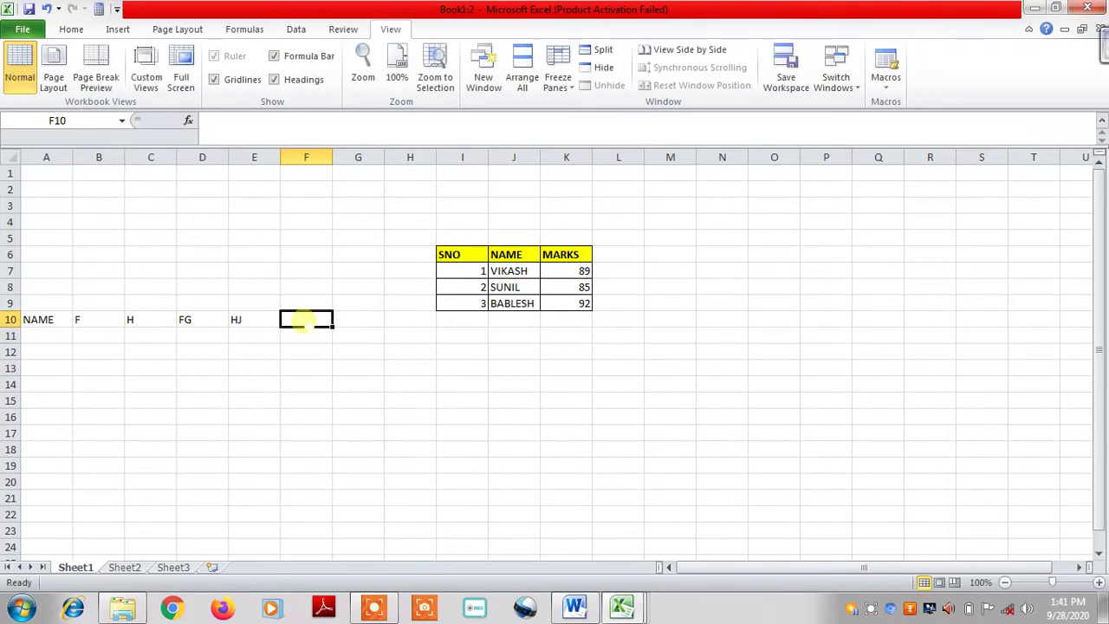
key(Right)
text(QW)
key(Right)
text(T)
key(Right)
text(Y)
key(Right)
text(YYY)
key(Right)
text(YYYY)
key(Right)
key(Right)
- Continue row 10 with YYYY, YYY, YYYYY and GG entries through column S
text(YYYY)
key(Right)
text(YYY)
key(Right)
text(YYY)
key(Right)
text(YYYYY)
key(Right)
key(Right)
text(YYY)
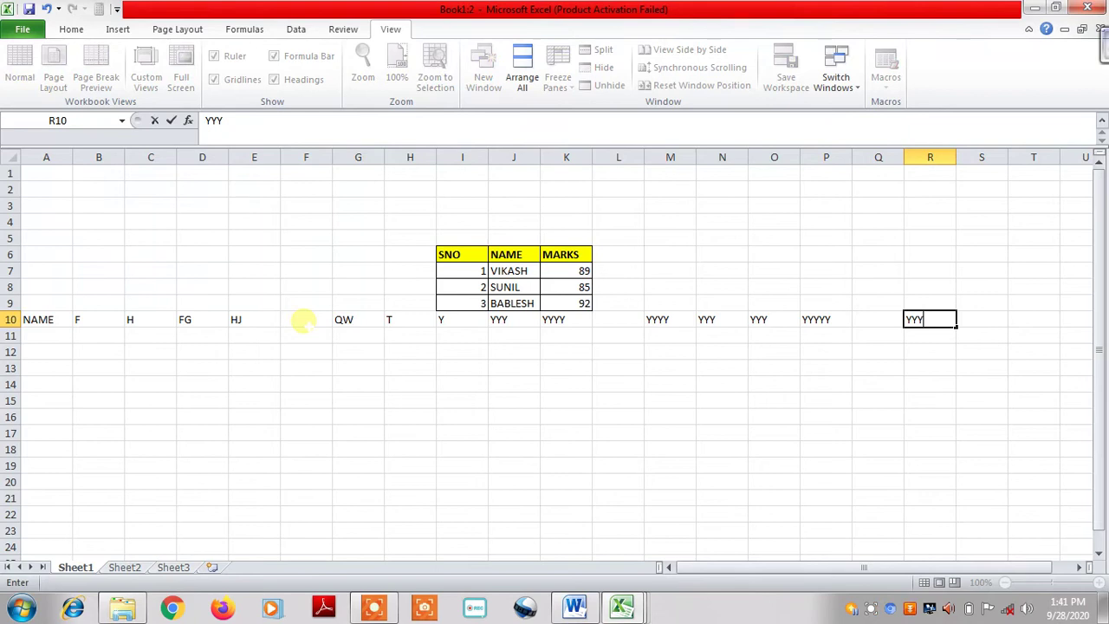
key(Left)
text(GG)
key(Right)
key(Right)
text(GG)
key(Right)
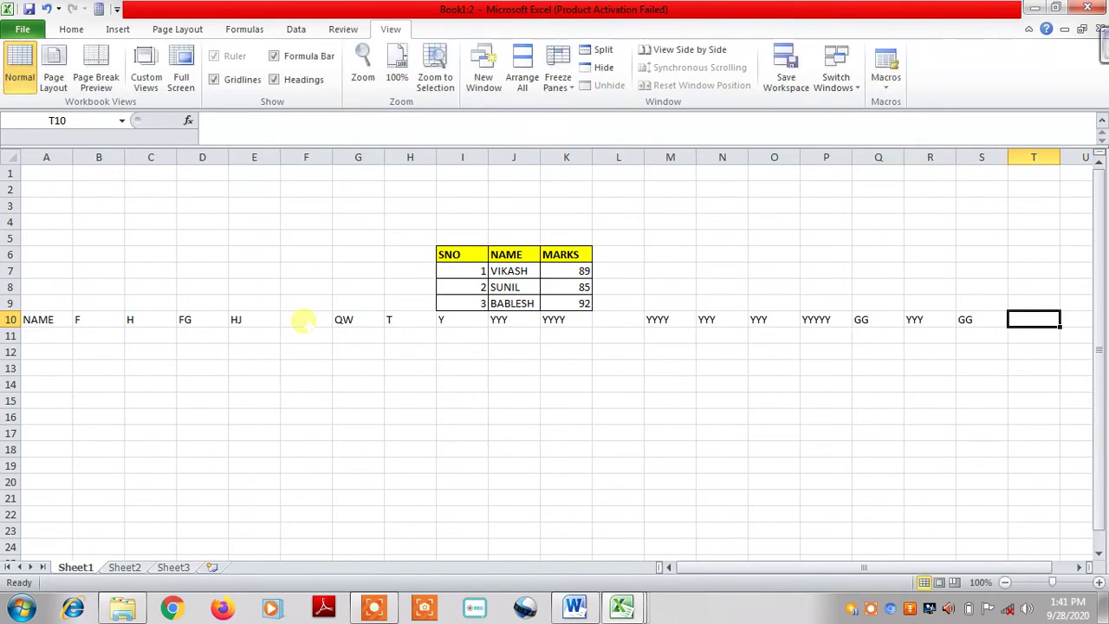
key(Right)
- Finish row 10 with G entries out to column X
text(G)
key(Tab)
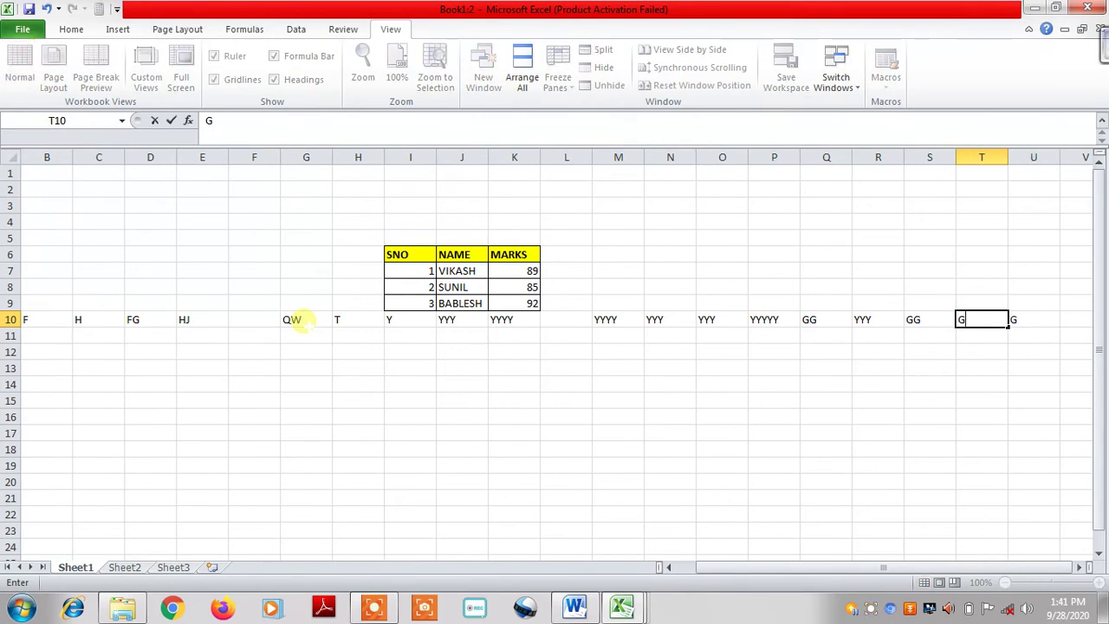
key(Tab)
key(Left)
text(G)
key(Tab)
text(G)
key(Tab)
text(G)
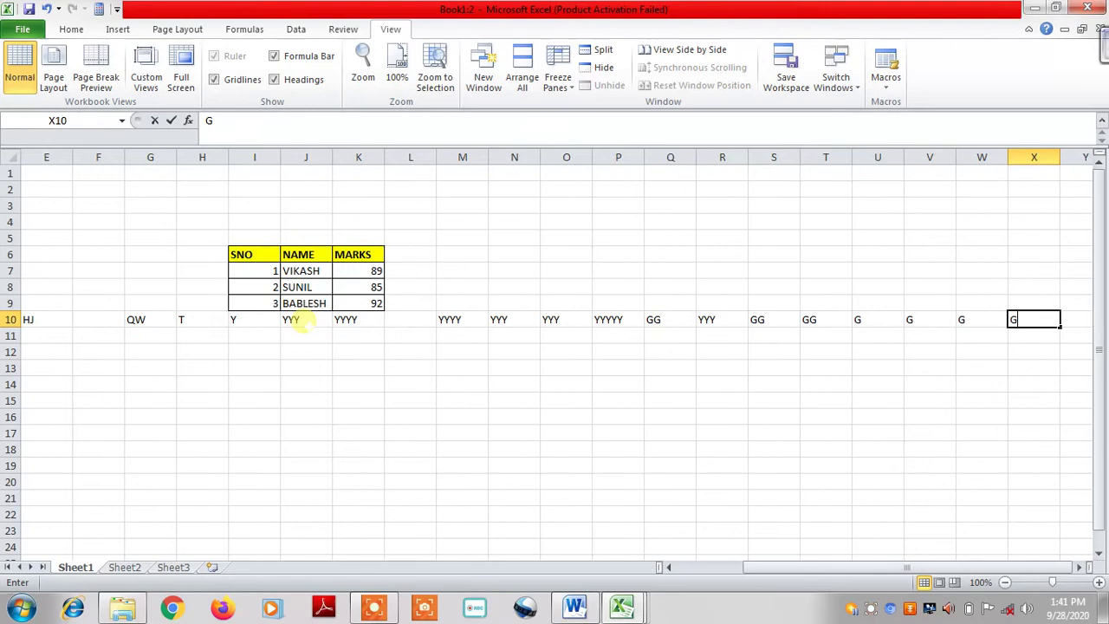
key(Tab)
key(Left)
key(Left)
key(Left)
key(Left)
key(Left)
key(Left)
key(Left)
key(Left)
key(Left)
key(Left)
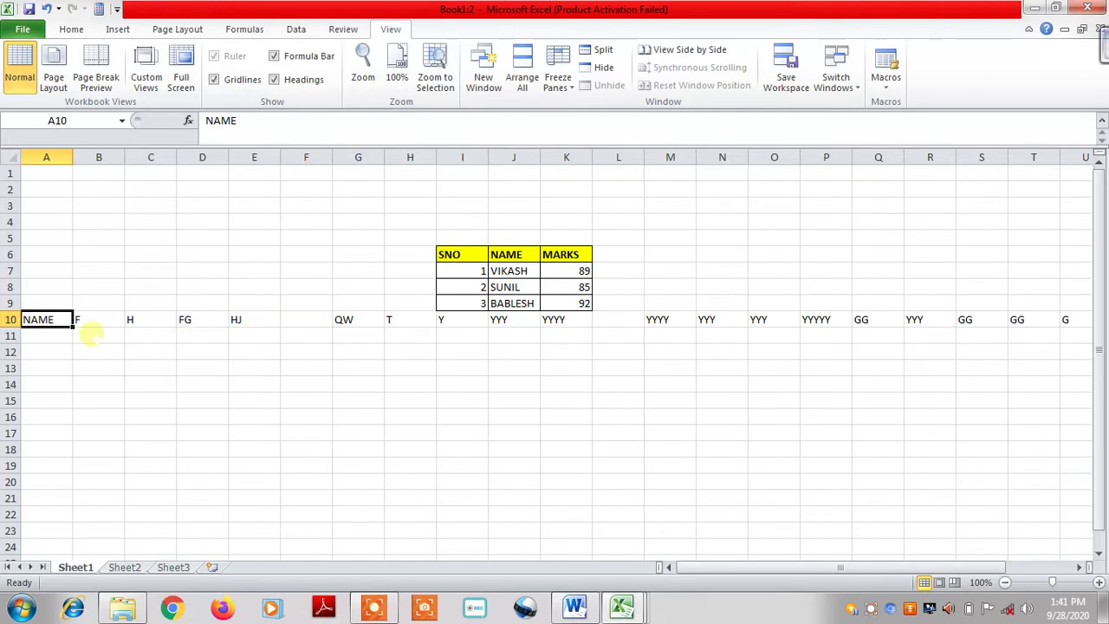
- Enter GFG, FGDG, FG, FGD, DFG and further entries across A11:X11
click(53, 338)
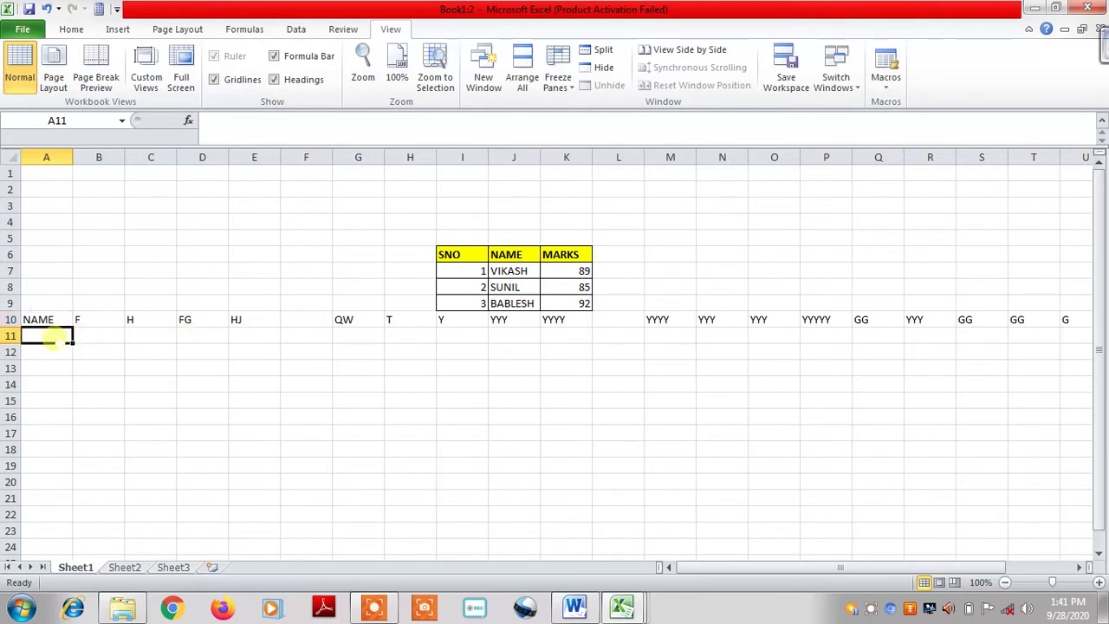
text(GFG)
key(Tab)
text(FGDG	FG	FGD	DFG	FD	G	FD	G	FD	G	FD	G	FD	G	DF	GG	FD	GG	FD)
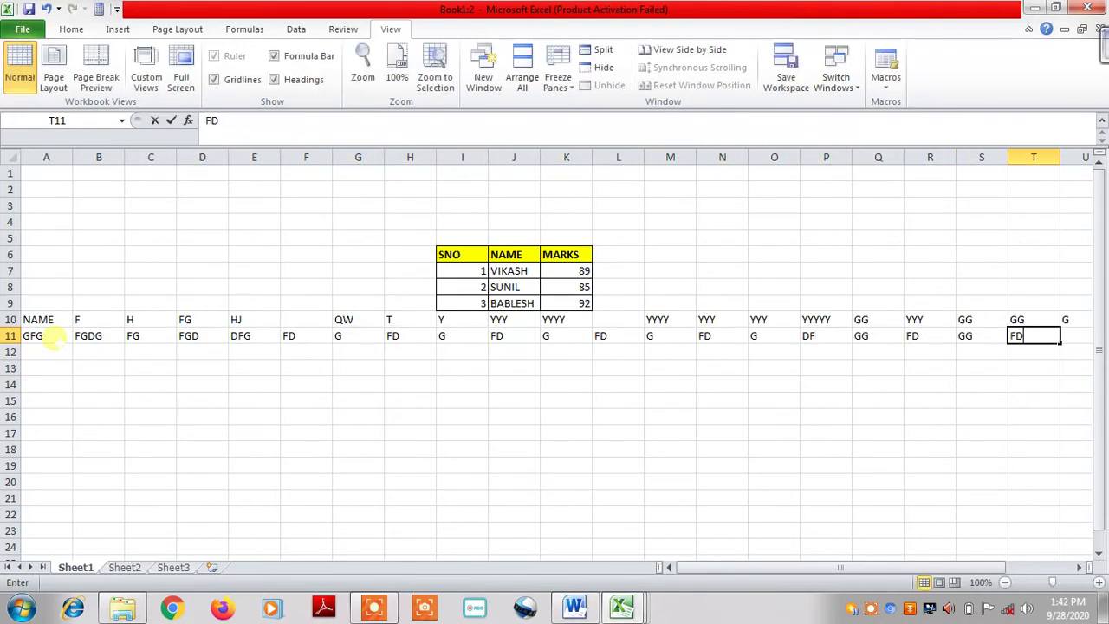
text(	G	FD	GFGF	FG)
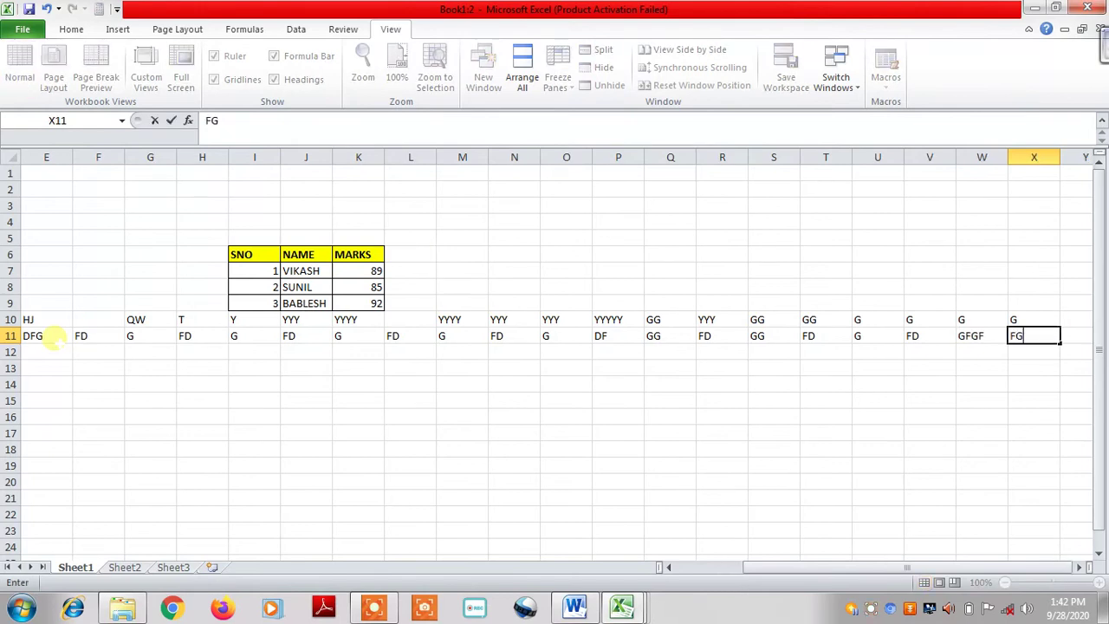
key(Tab)
key(Left)
key(Left)
key(Left)
key(Left)
key(Left)
key(Left)
key(Left)
key(Left)
key(Left)
key(Left)
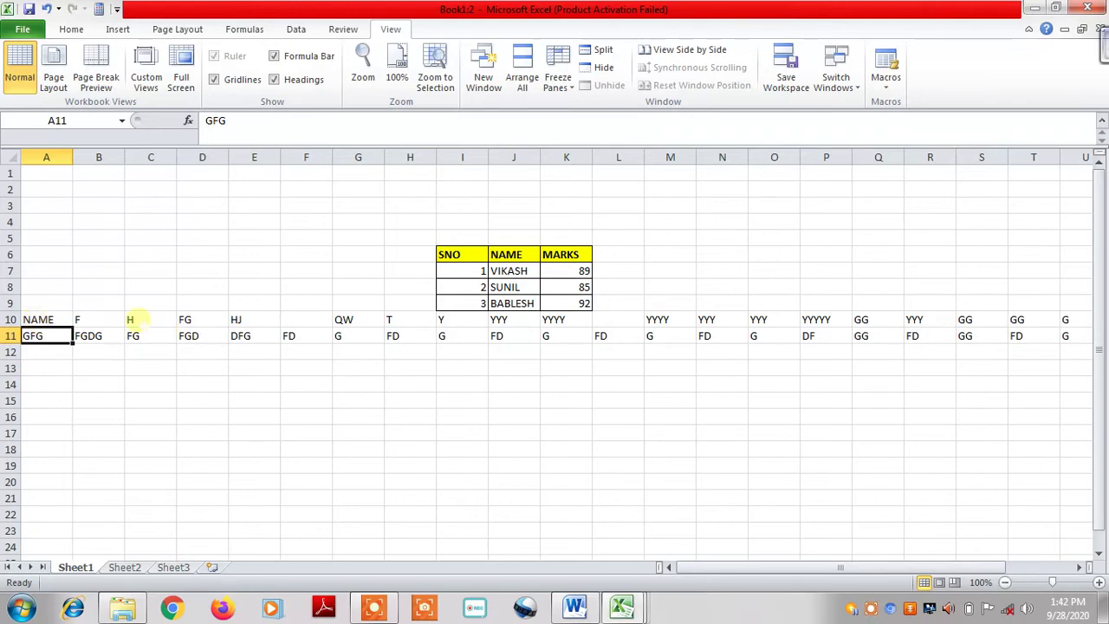
- Freeze panes at cell B11 so rows 1–10 and column A stay fixed
click(84, 400)
drag(35, 321, 236, 349)
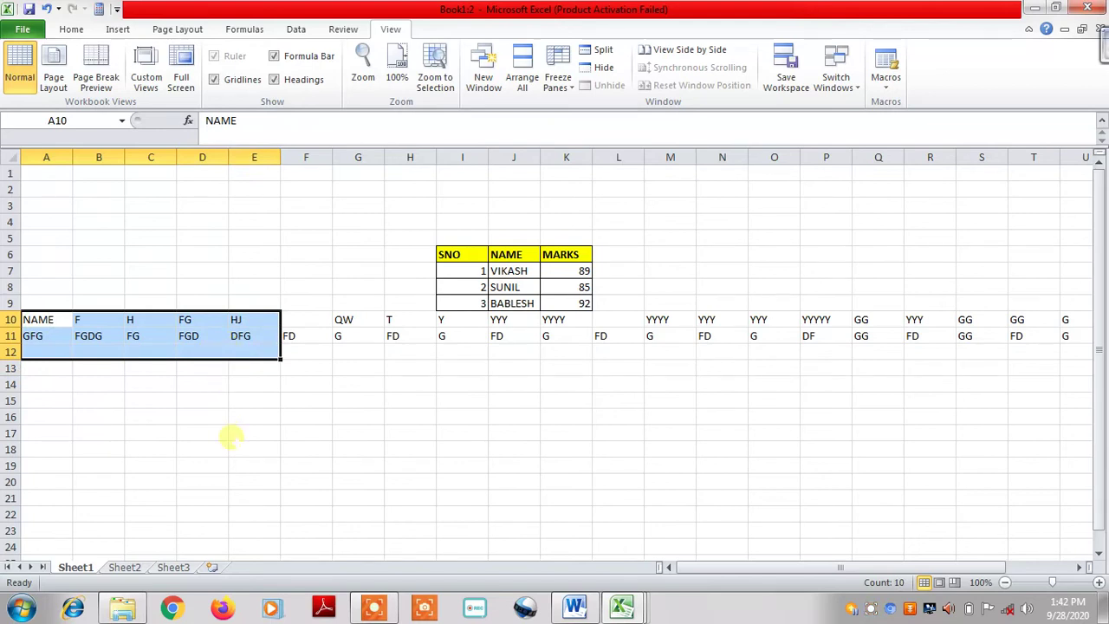
click(236, 433)
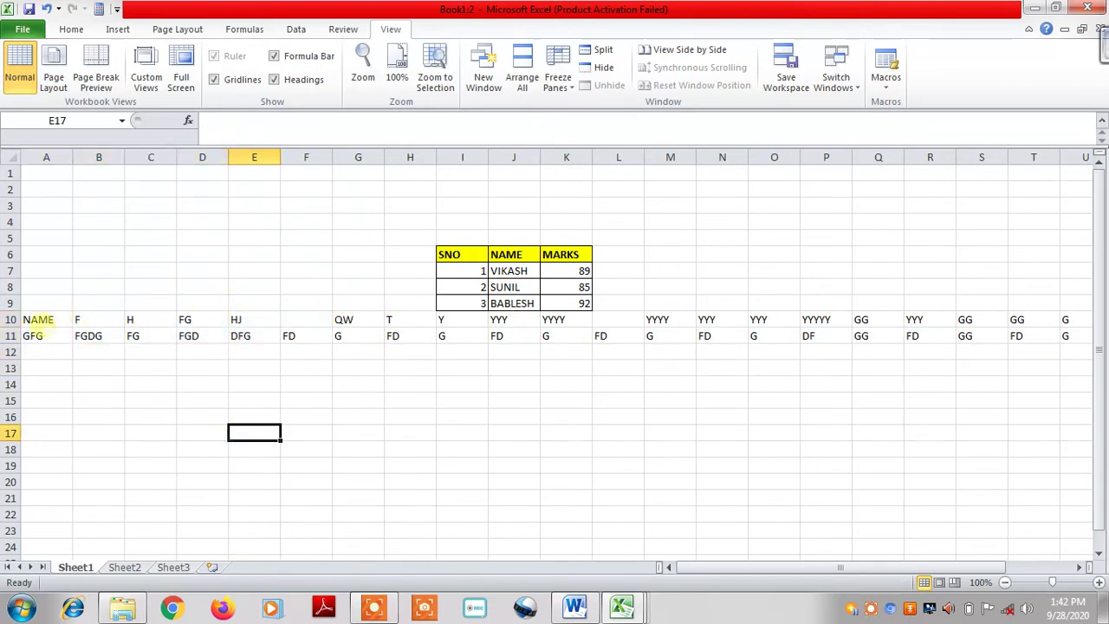
click(90, 302)
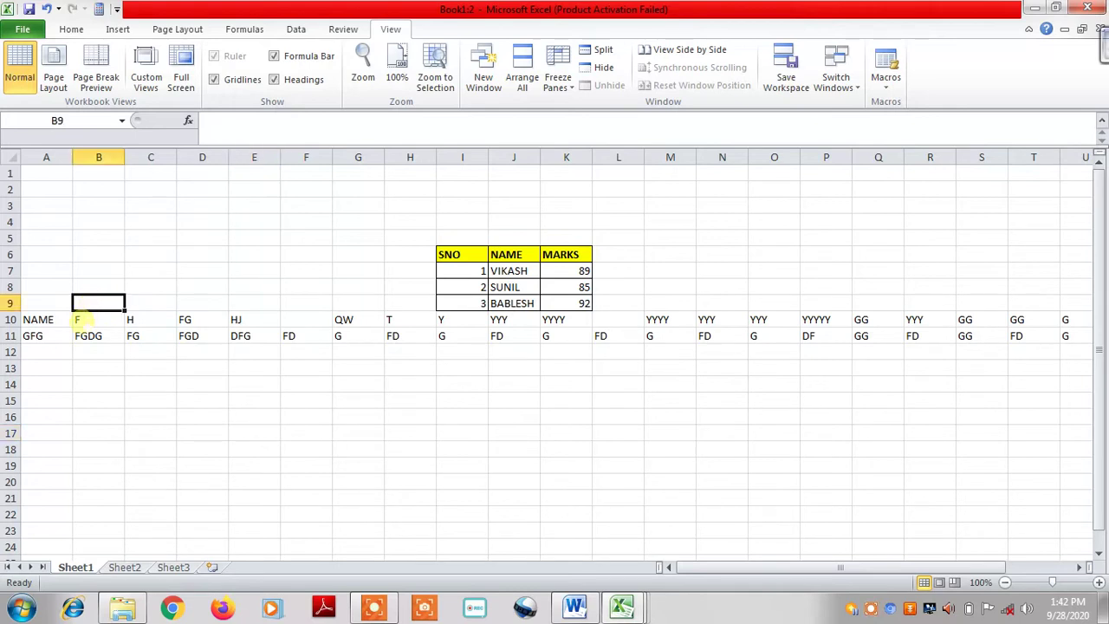
click(78, 320)
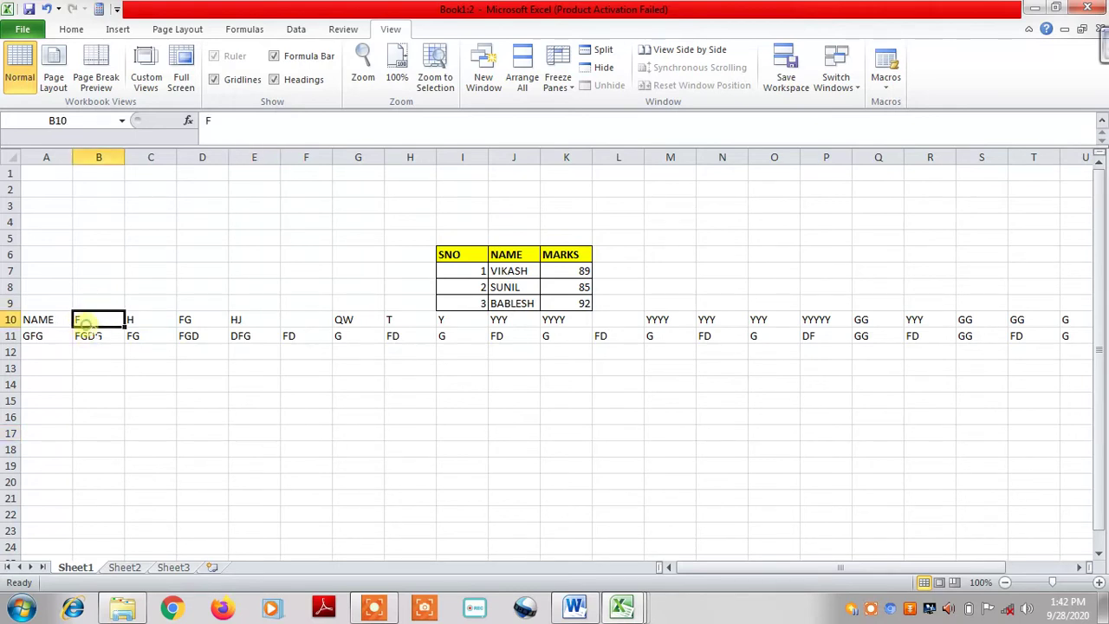
click(83, 336)
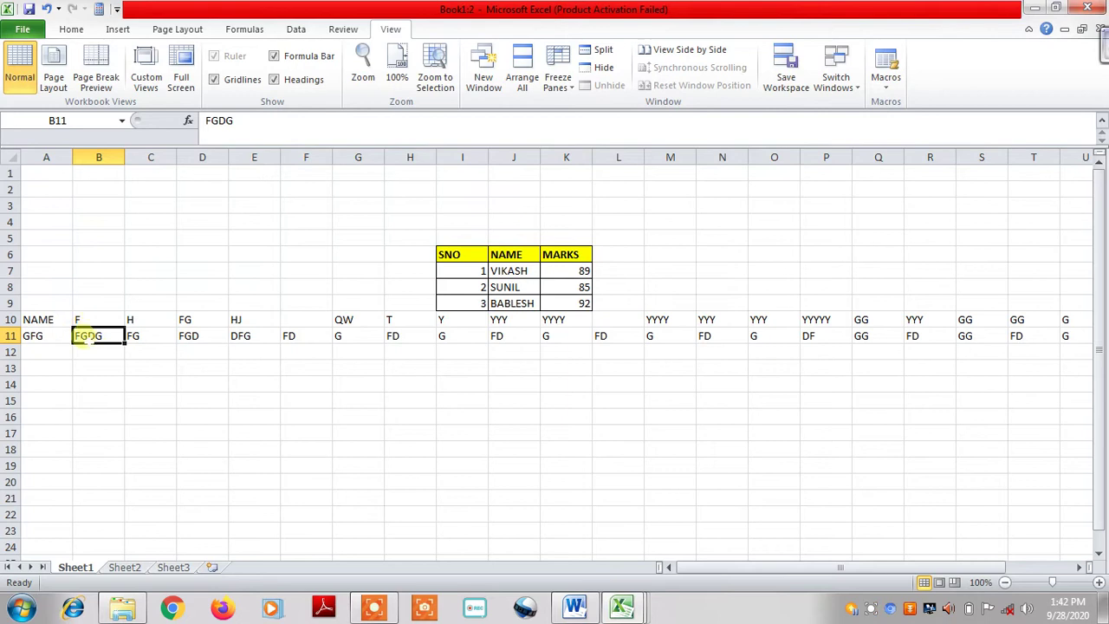
click(571, 88)
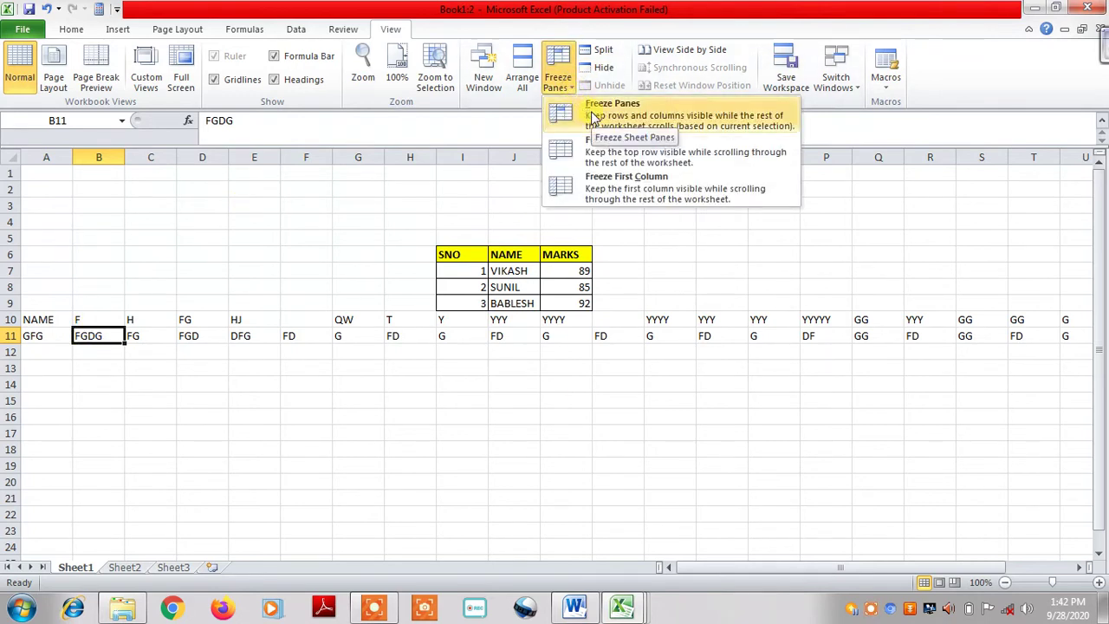
click(592, 119)
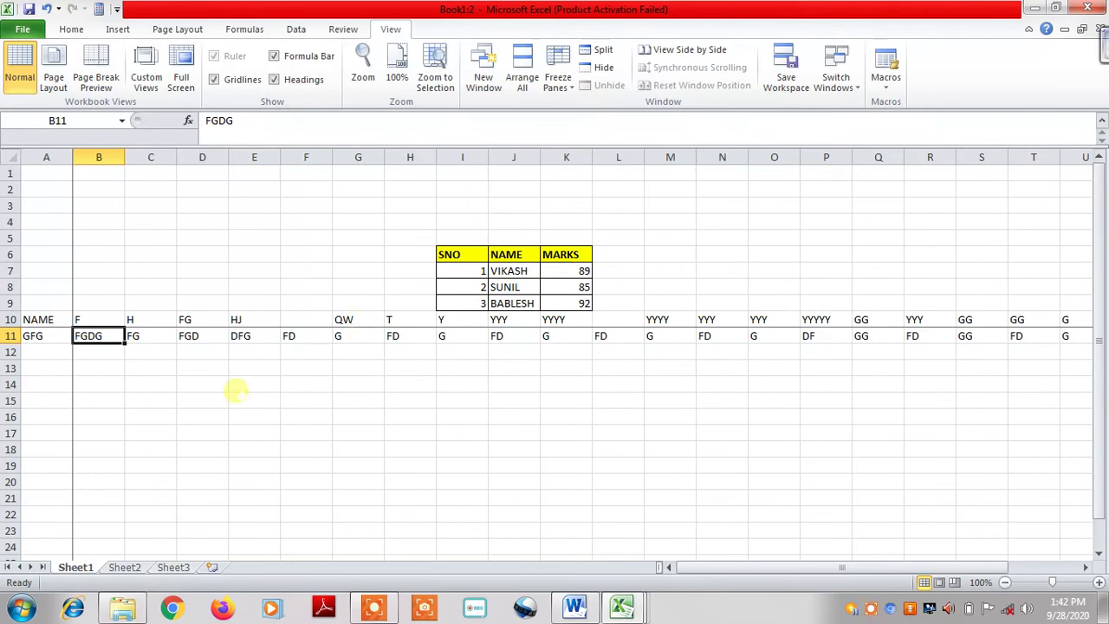
click(236, 389)
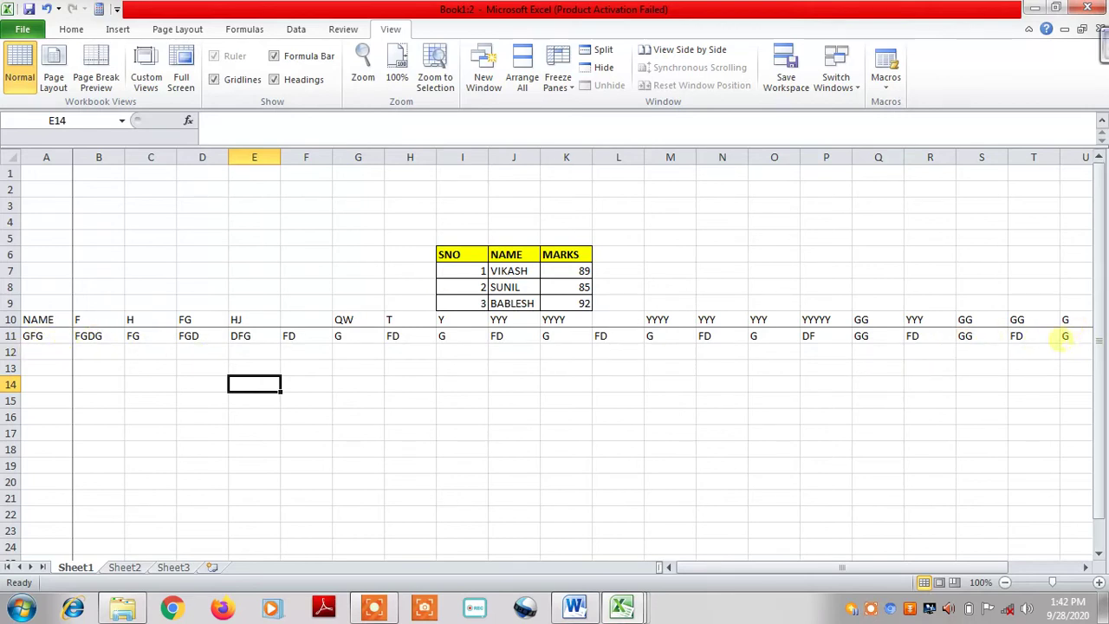
- Test the freeze along row 11, then replace GFG in A11 with a first name
click(1050, 338)
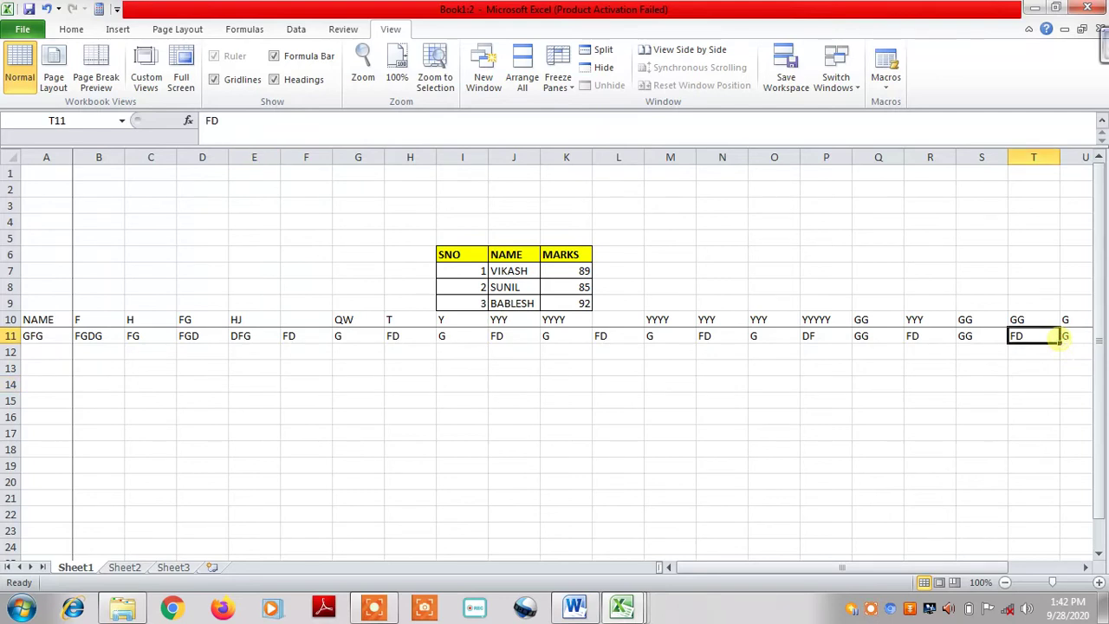
key(Right)
key(Right)
key(Right)
key(Right)
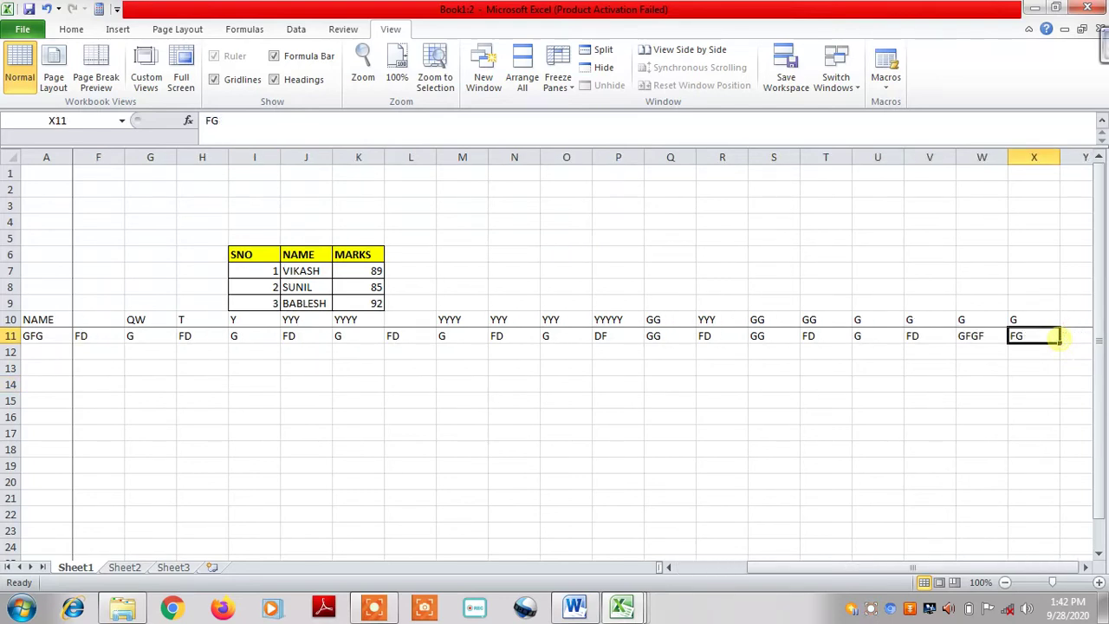
key(Right)
key(Right)
key(Right)
key(Right)
key(Right)
key(Right)
key(Right)
key(Right)
key(Right)
key(Right)
key(Right)
key(Right)
key(Right)
key(Right)
key(Right)
key(Right)
key(Right)
key(Right)
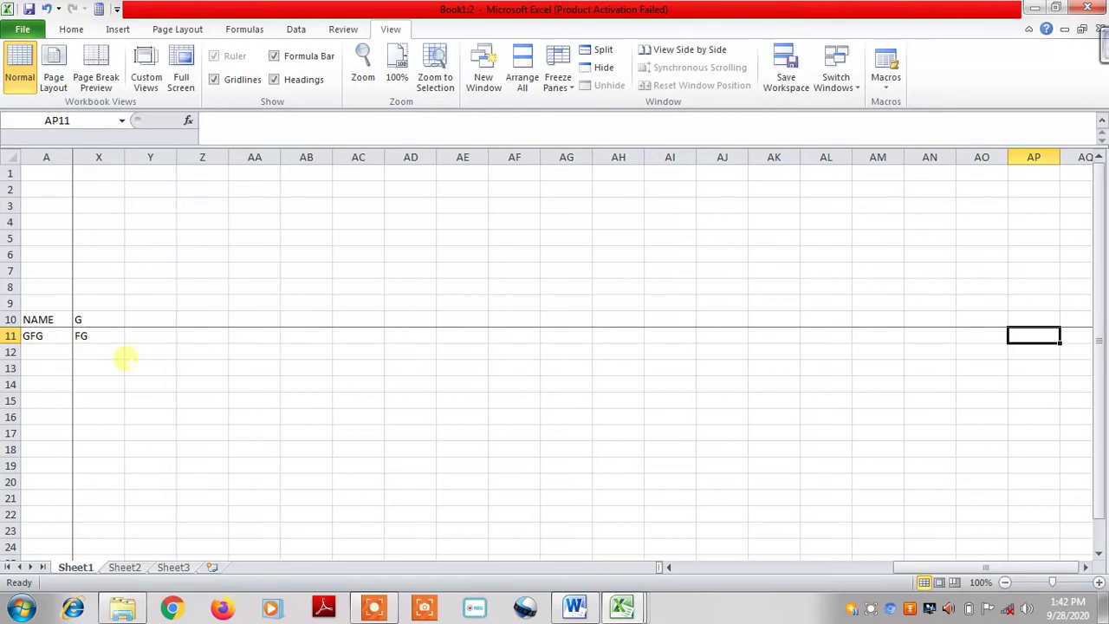
key(Left)
key(Left)
key(Left)
key(Left)
key(Left)
key(Left)
key(Left)
key(Left)
key(Left)
key(Left)
key(Left)
key(Left)
key(Left)
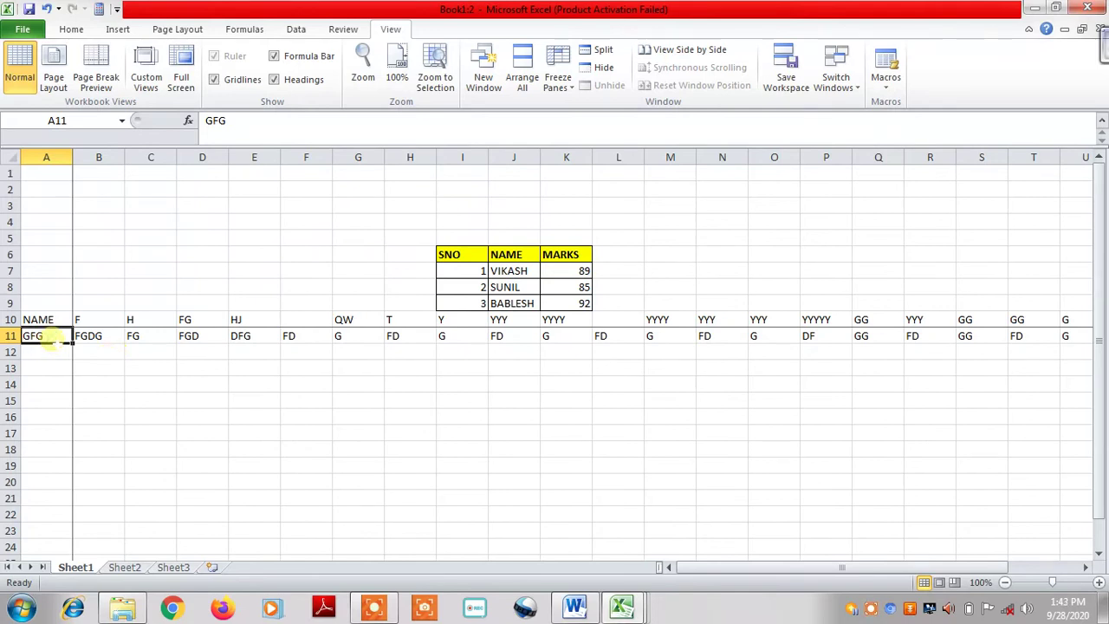
key(BackSpace)
text(VIKASH)
click(100, 379)
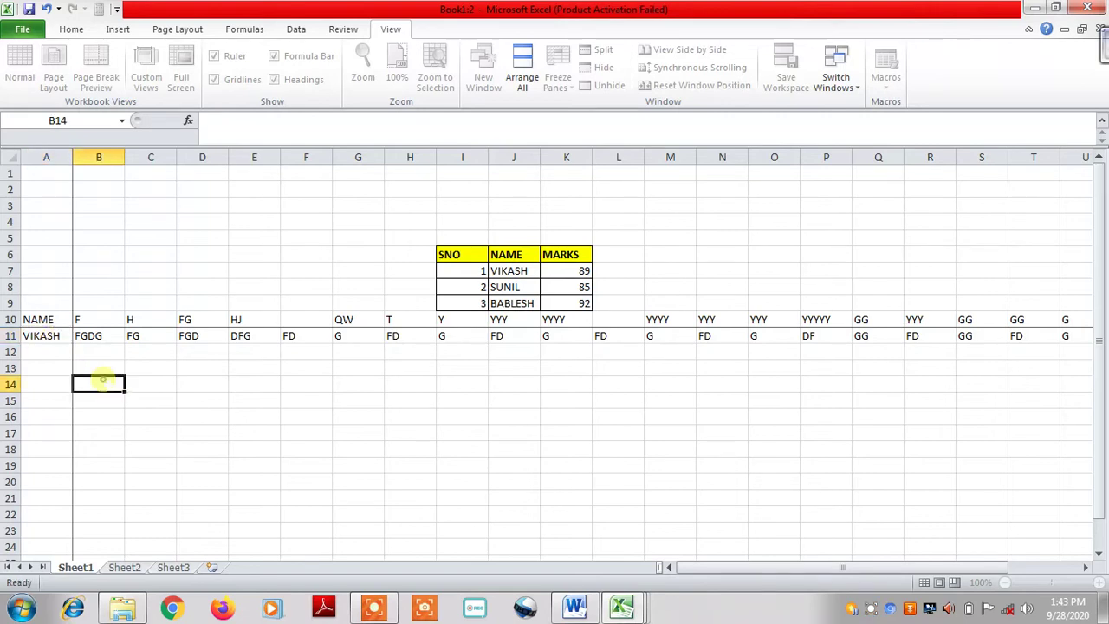
- Move right and left along row 11 from B11 to confirm column A stays fixed
click(97, 338)
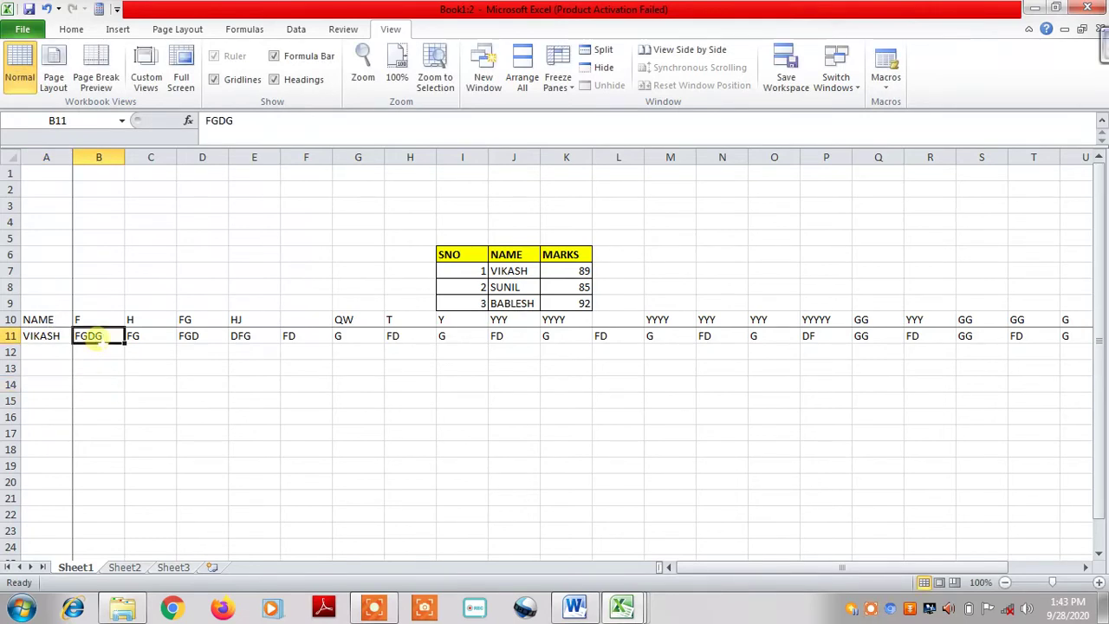
key(Right)
key(Right)
key(Right)
key(Right)
key(Right)
key(Right)
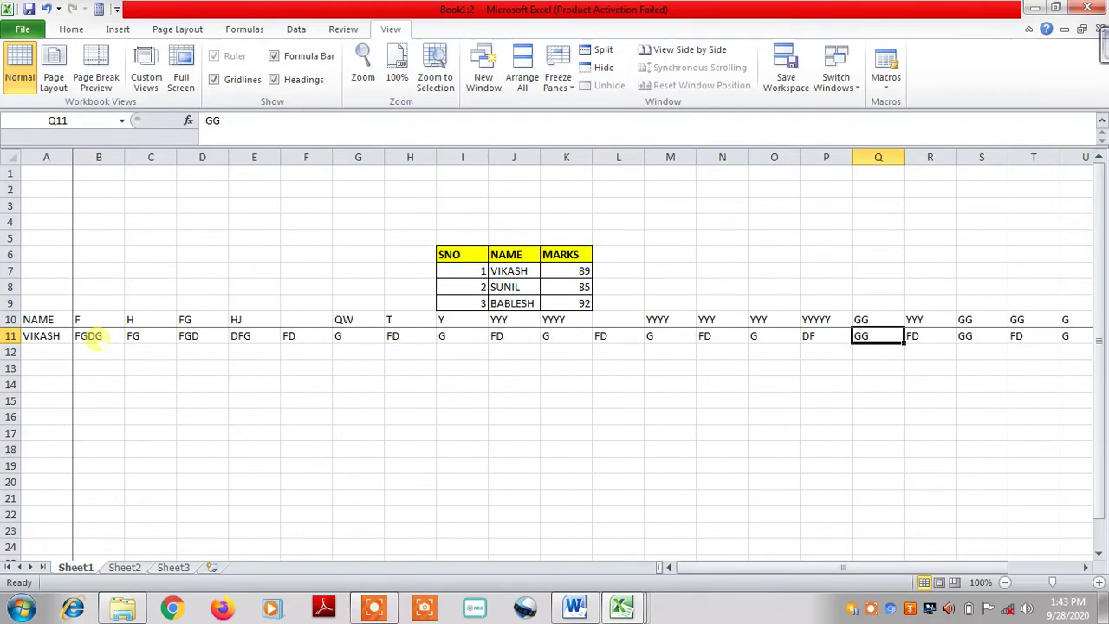
key(Right)
key(Right)
key(Right)
key(Right)
key(Right)
key(Right)
key(Right)
key(Right)
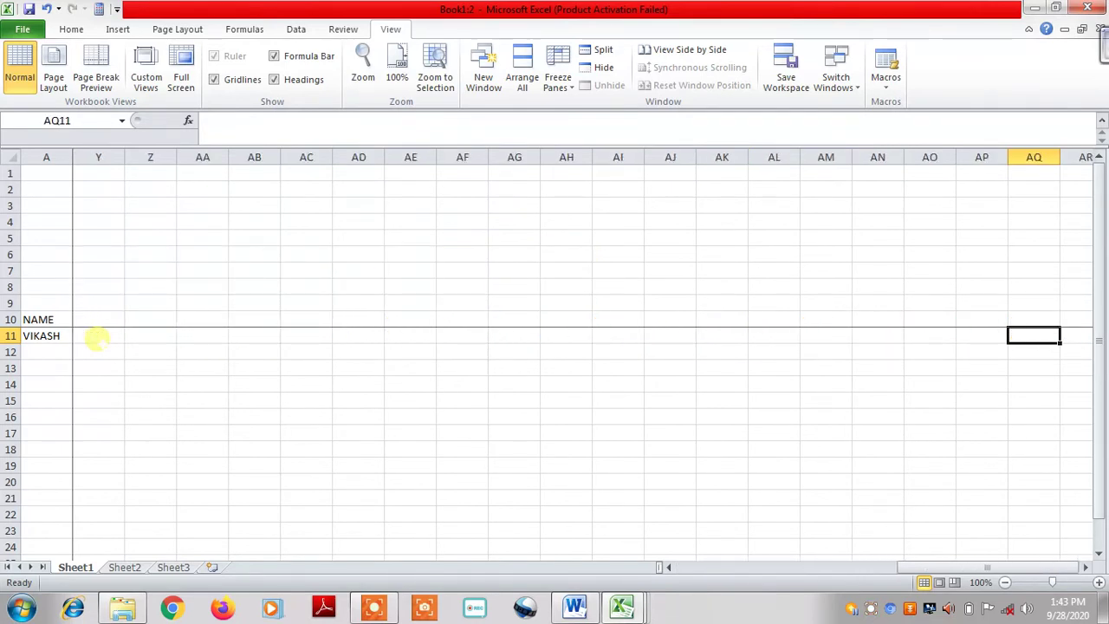
key(Left)
key(Left)
key(Left)
key(Left)
key(Left)
key(Left)
key(Left)
key(Left)
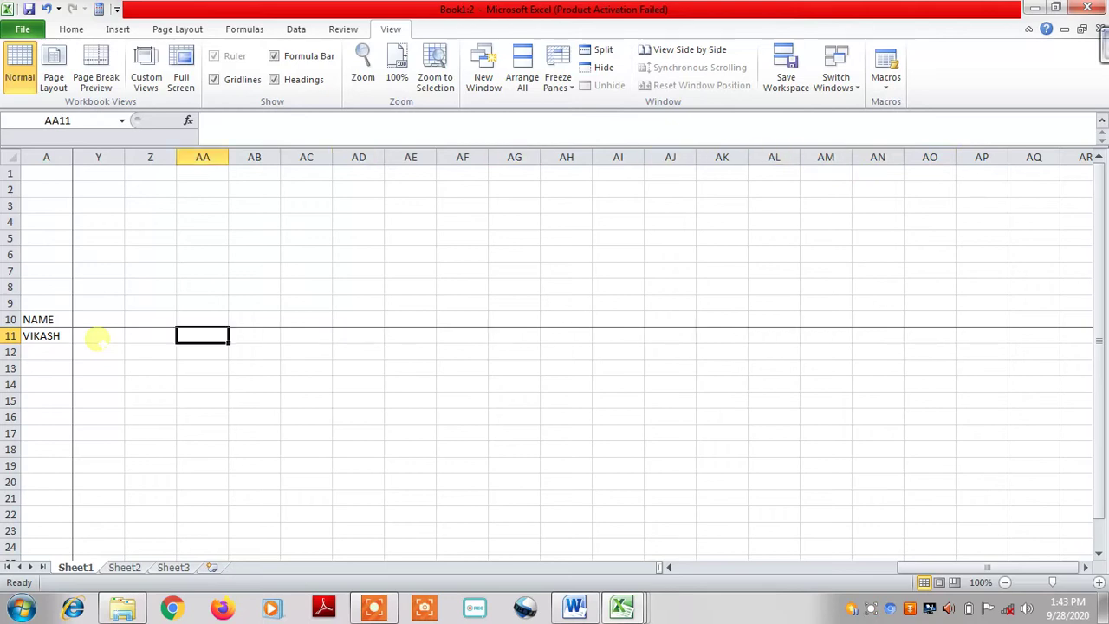
key(Left)
key(Left)
key(Left)
key(Right)
key(Right)
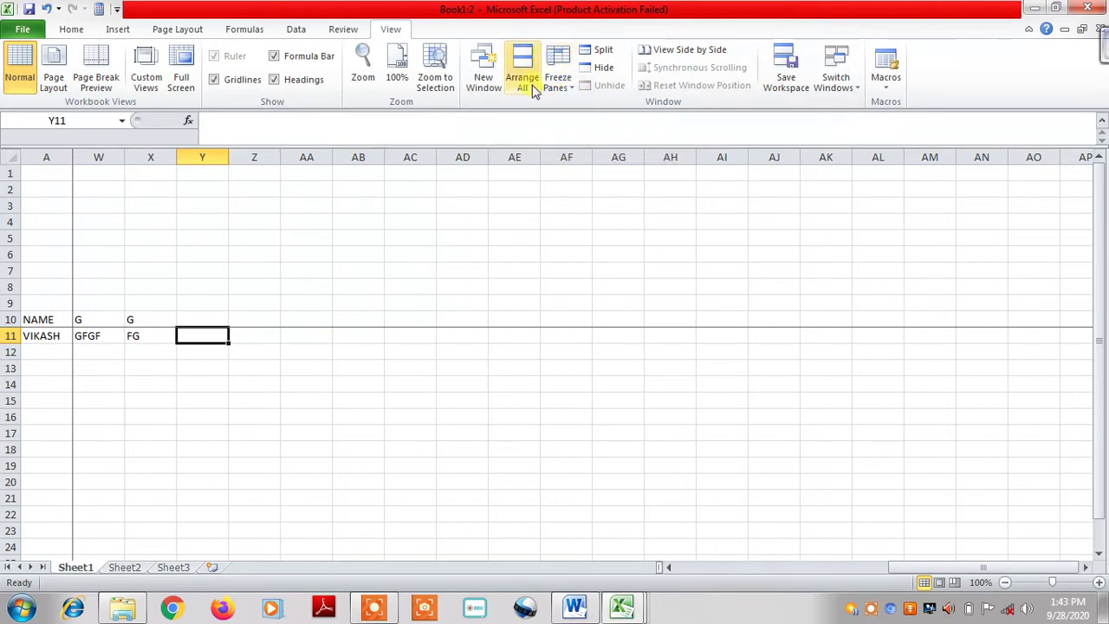
- Unfreeze all panes, then bring up the Freeze Panes options again
click(571, 83)
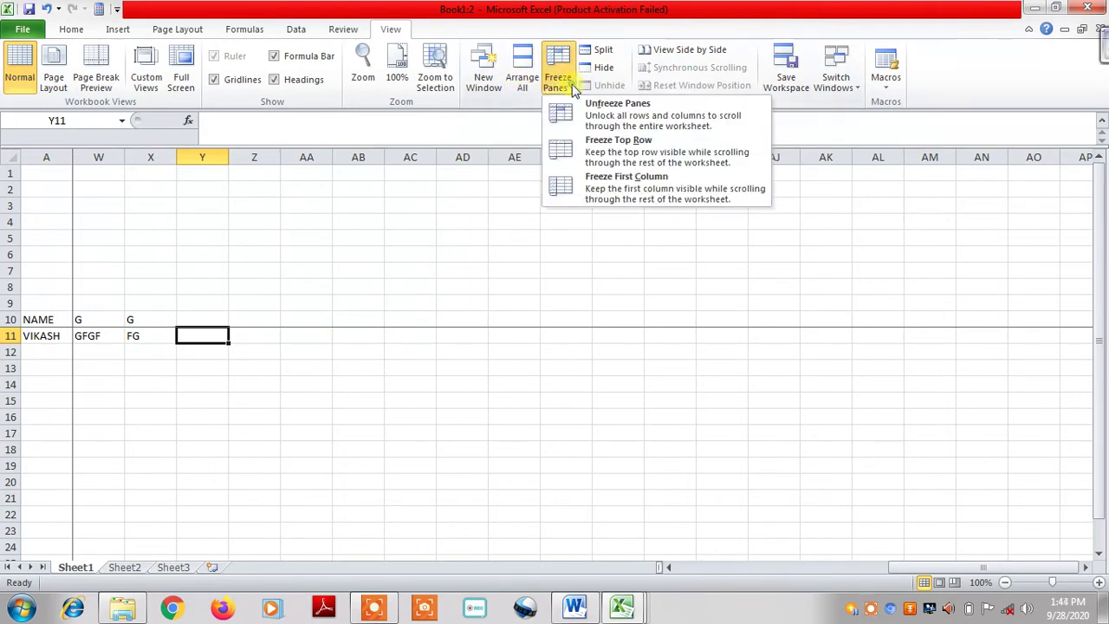
click(610, 115)
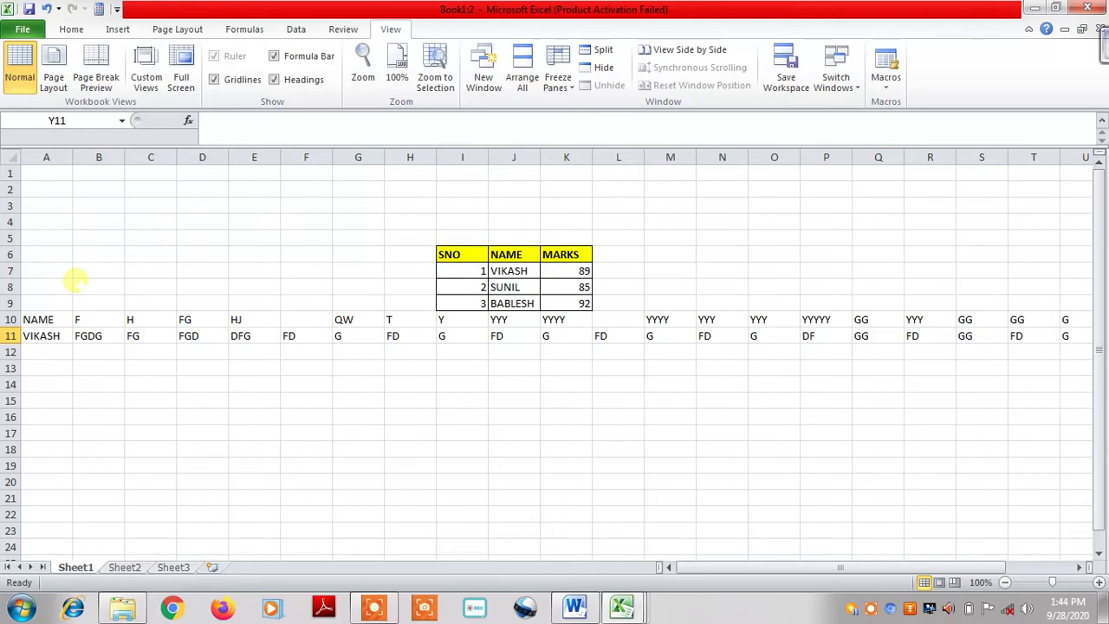
click(570, 82)
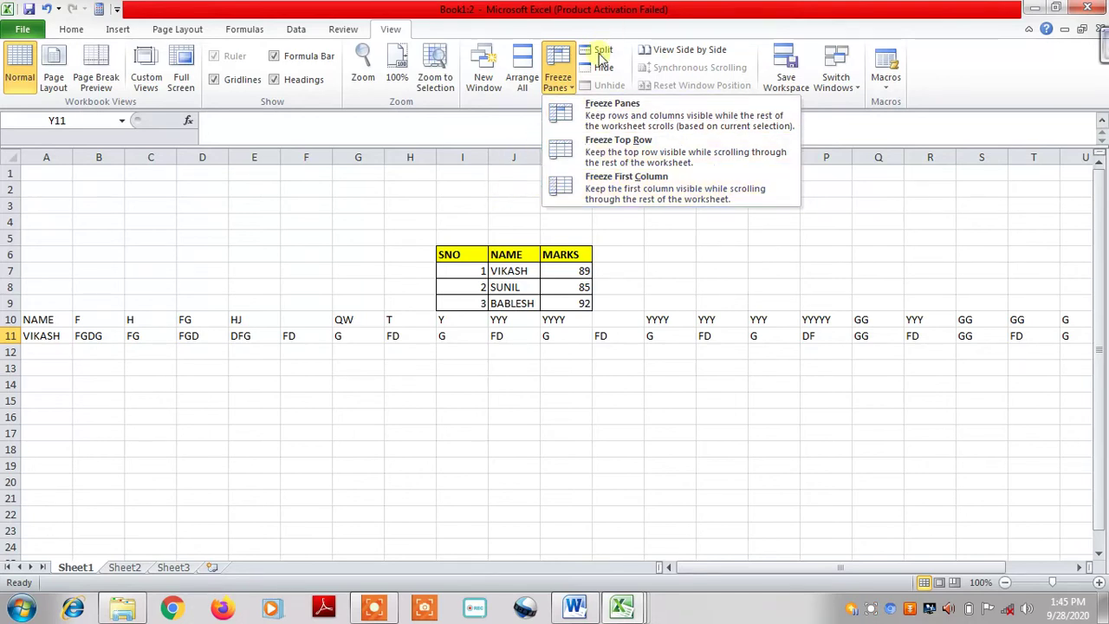
- Freeze panes at B9 so the rows above row 9 and column A stay fixed
click(637, 220)
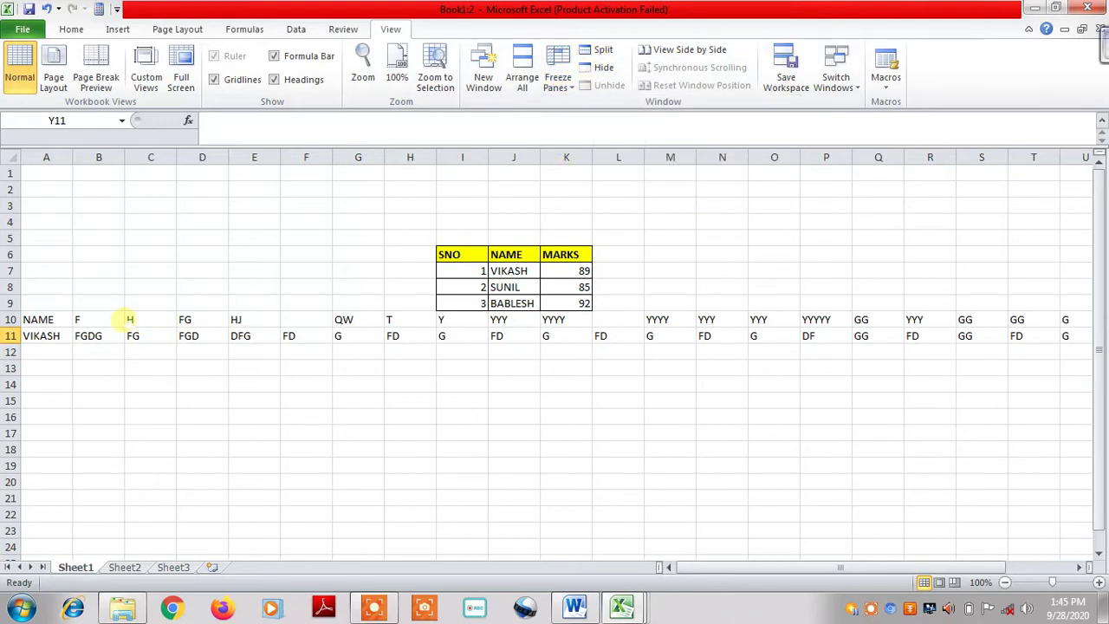
click(75, 304)
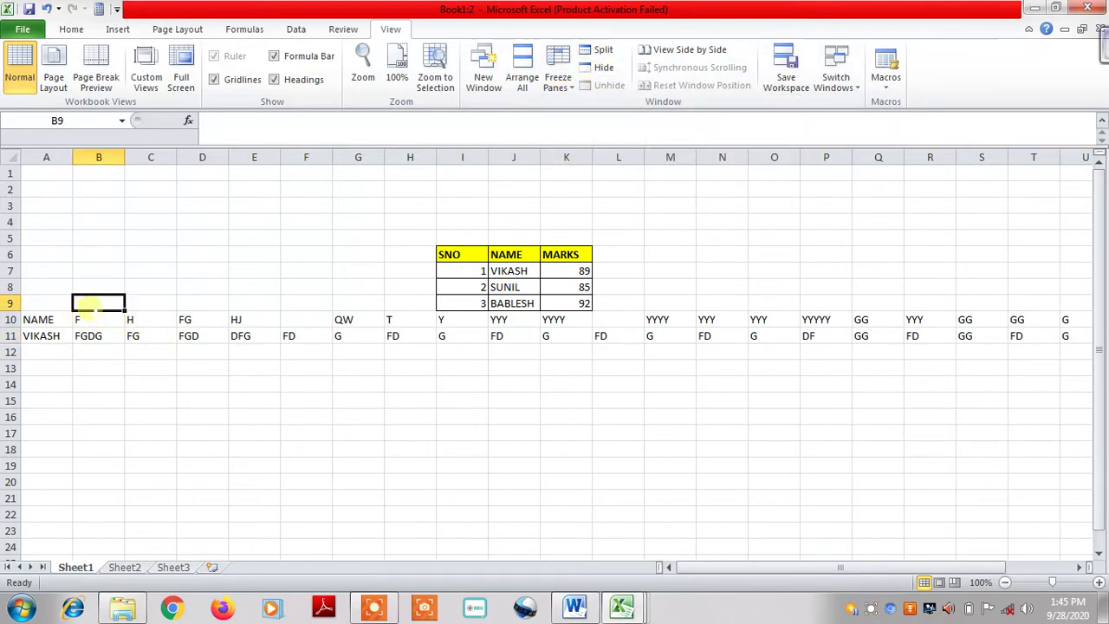
click(561, 91)
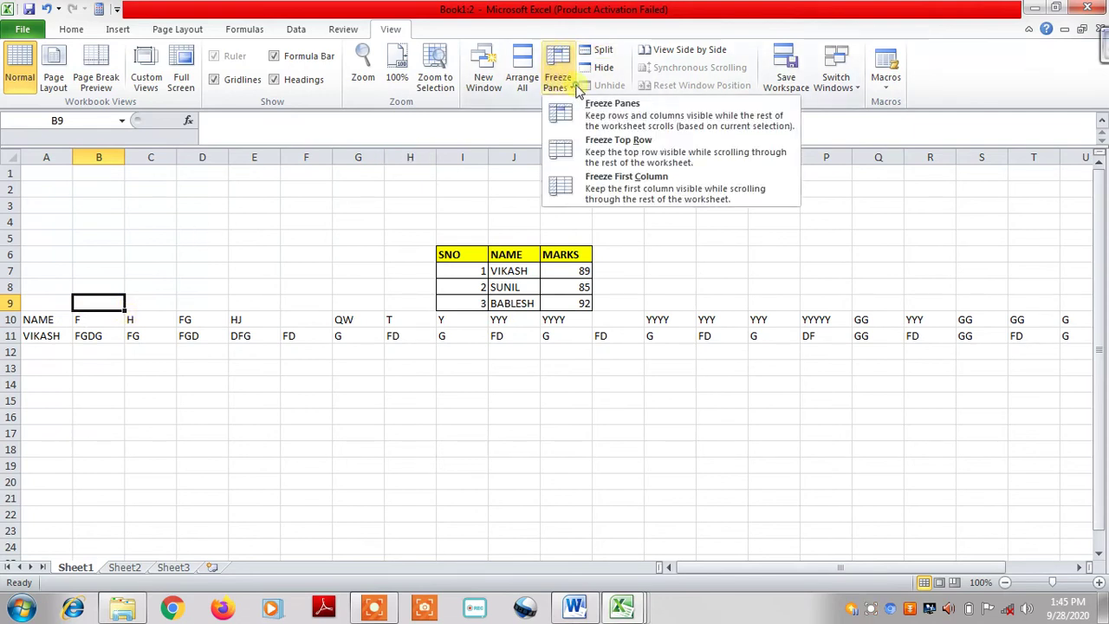
click(592, 113)
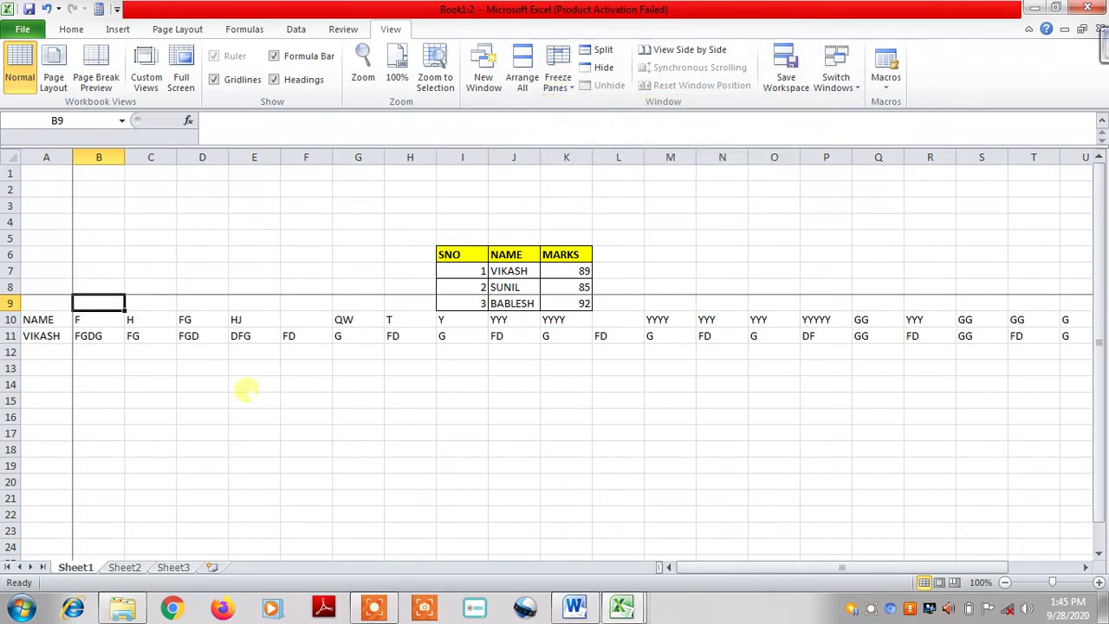
click(235, 400)
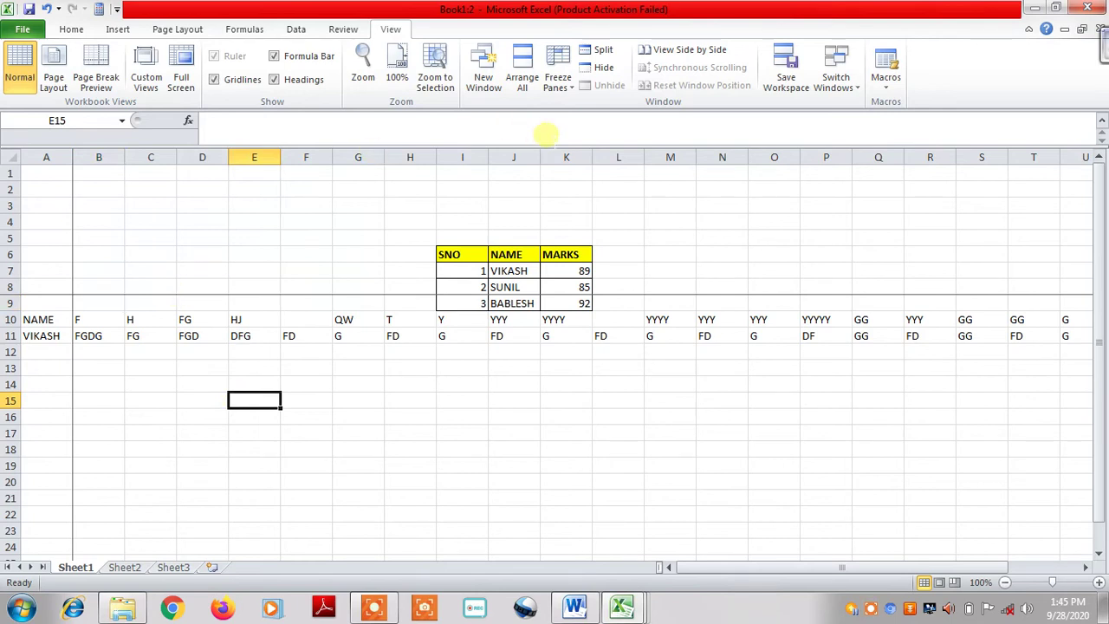
- Split the sheet into panes and enter filler text in E15, G18, F18 and F20
click(600, 52)
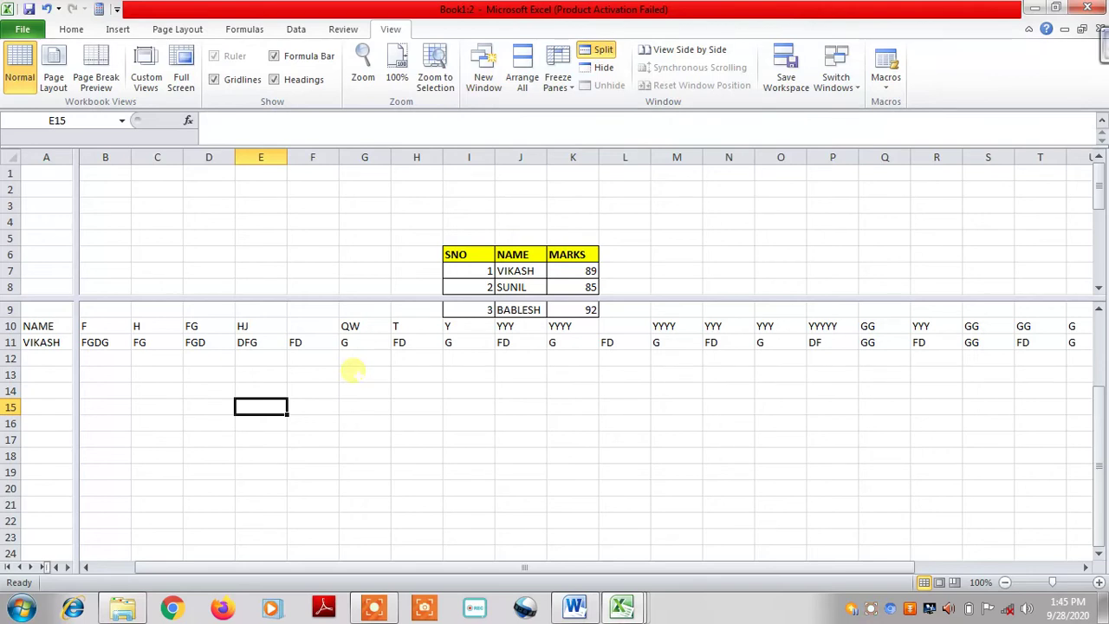
text(FDJDFJKLSDJFDKFJ)
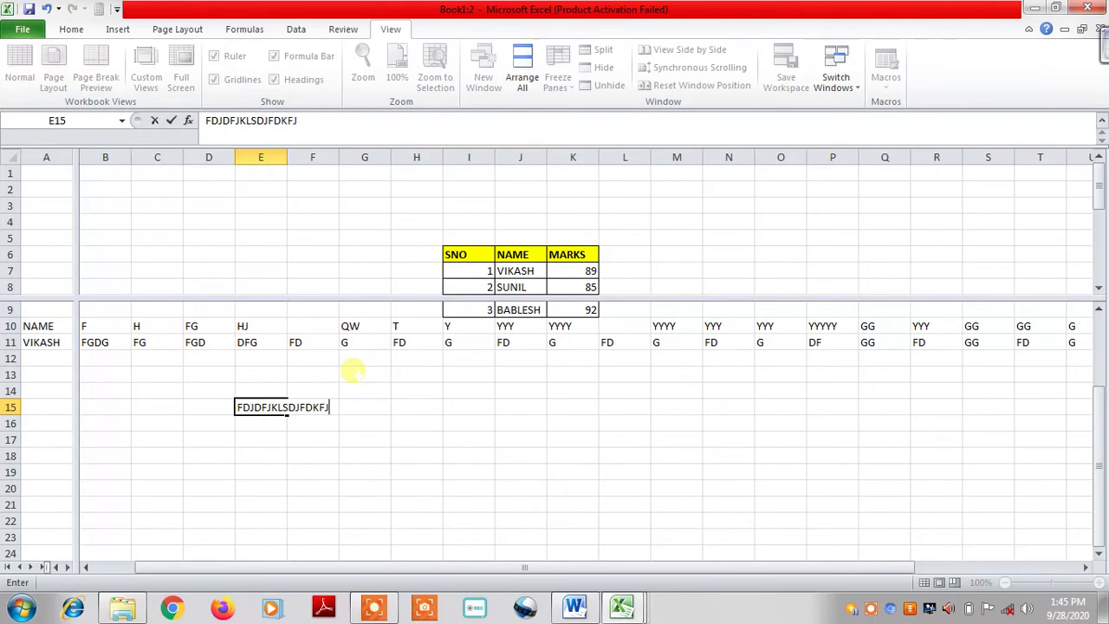
click(364, 455)
text(D)
click(334, 457)
text(DFDFD)
click(327, 487)
text(F)
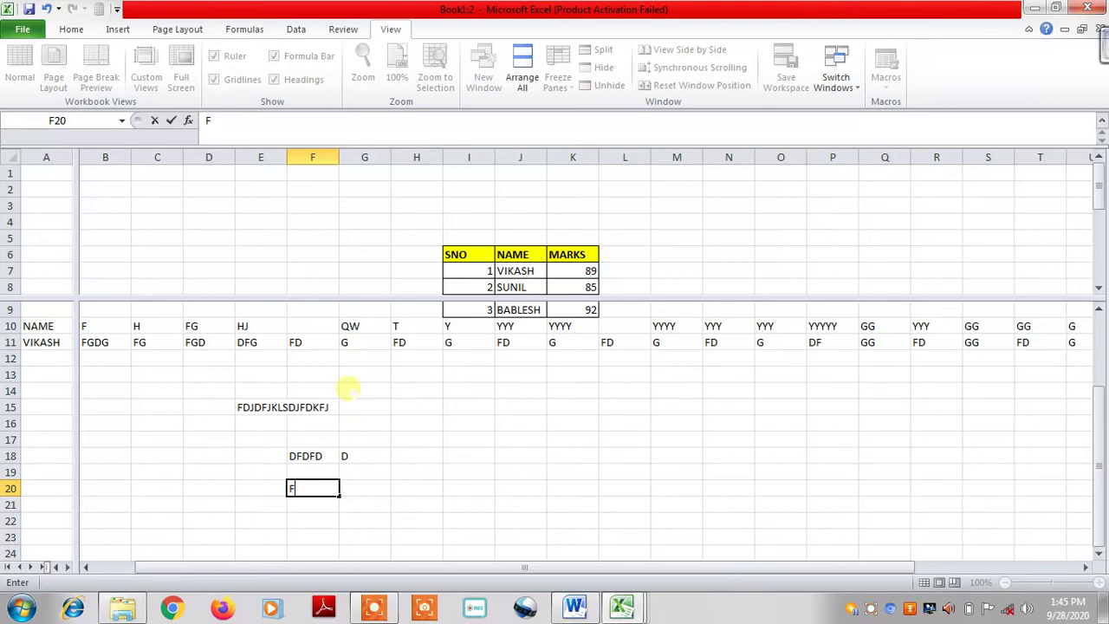
key(Return)
key(Return)
key(Return)
key(Return)
key(Return)
key(Return)
key(Return)
key(Return)
key(Return)
key(Return)
key(Return)
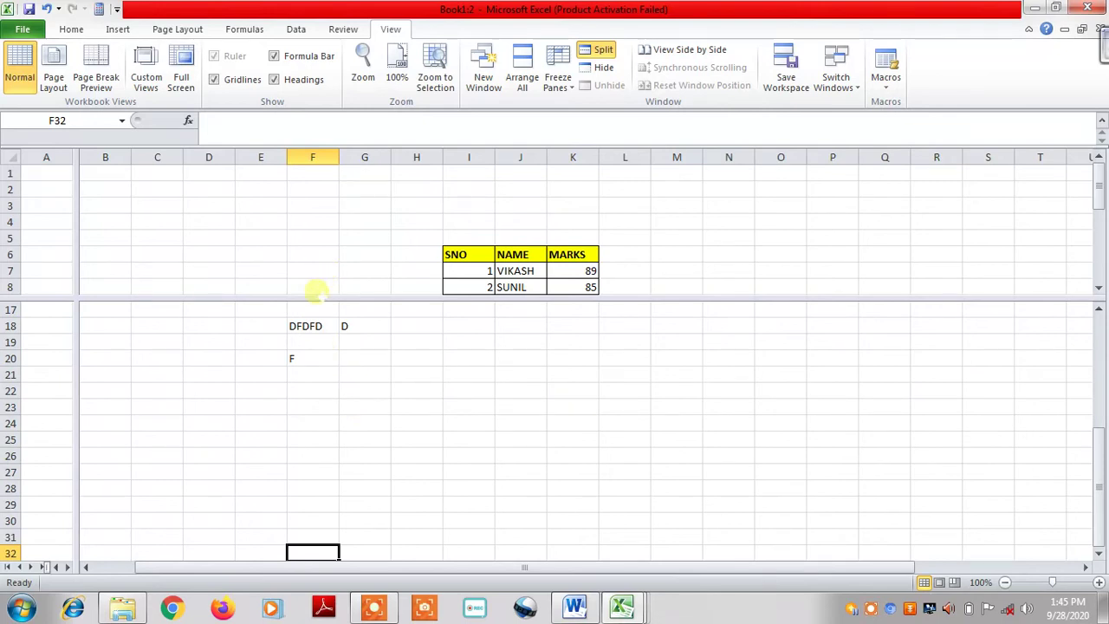
- Move the active cell down and back up to row 11 across the split panes
scroll(313, 309, down, 1)
key(Return)
key(Up)
key(Up)
key(Up)
key(Up)
key(Up)
key(Up)
key(Up)
key(Up)
key(Up)
key(Up)
key(Up)
key(Up)
key(Up)
key(Up)
key(Up)
key(Up)
key(Up)
key(Up)
key(Up)
key(Up)
key(Up)
key(Up)
key(Up)
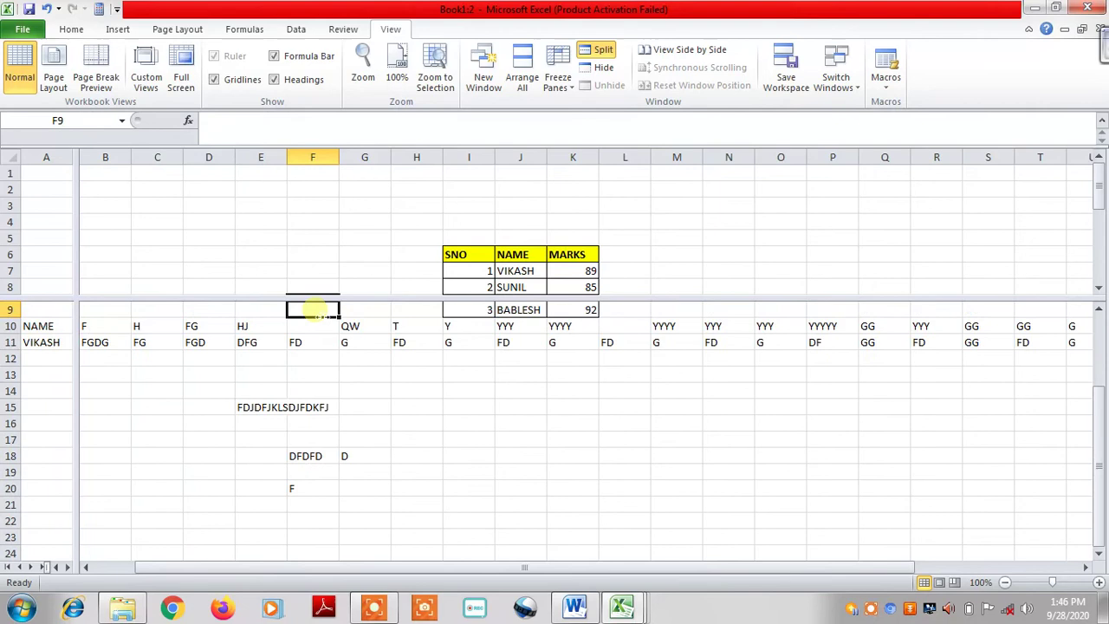
key(Up)
key(Up)
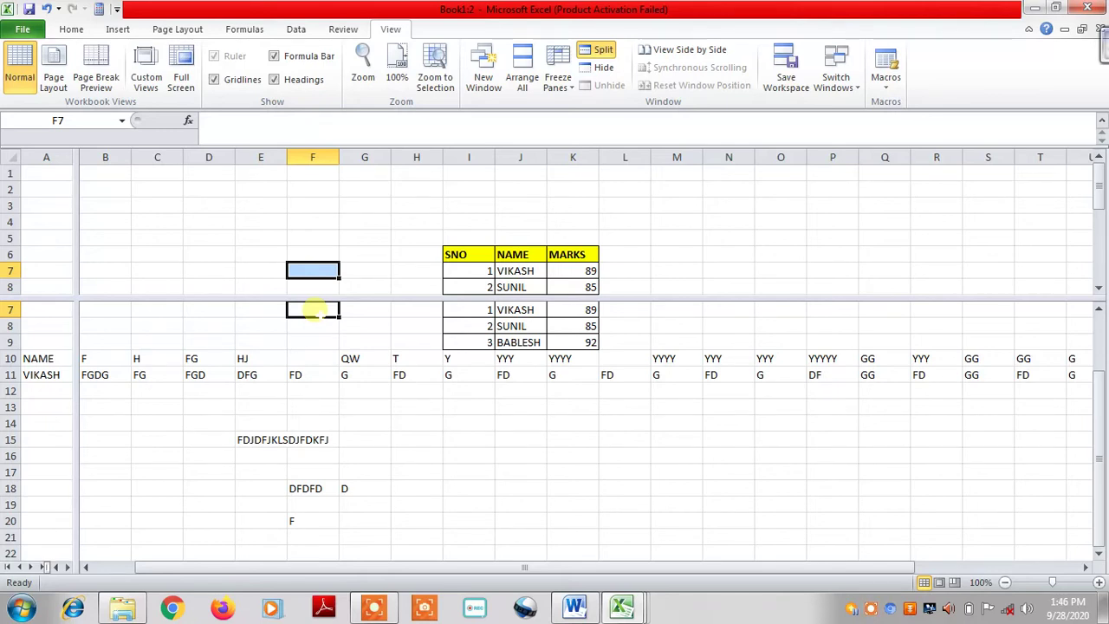
- Hide the Book1:2 window, then unhide it again
click(597, 70)
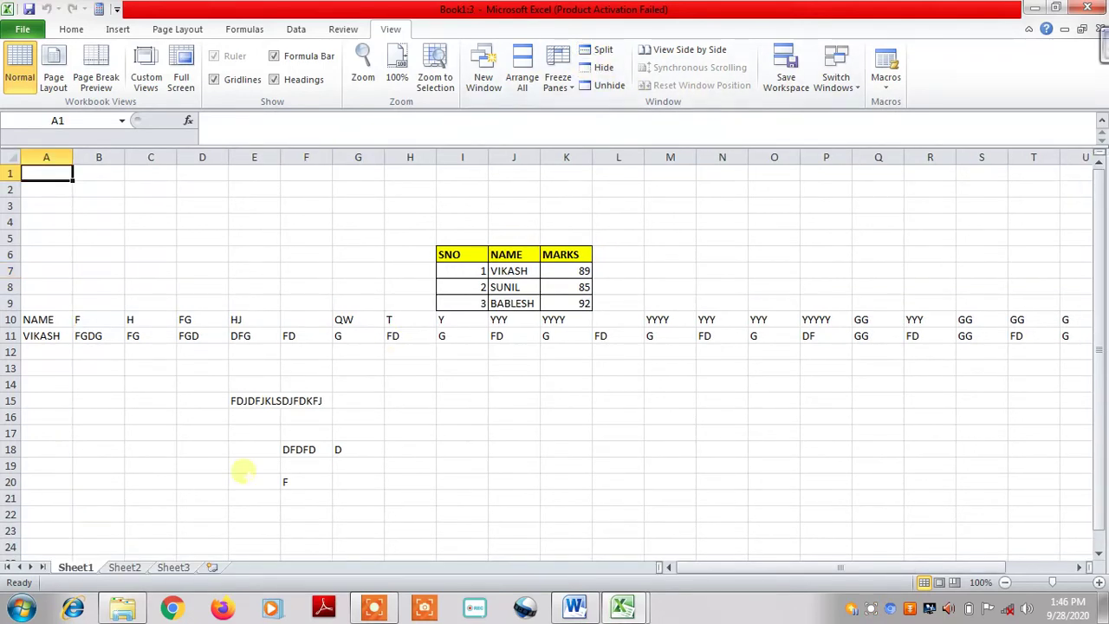
click(297, 394)
key(ctrl+Left)
key(ctrl+Left)
key(Down)
key(Down)
key(Down)
key(Down)
key(Down)
key(Down)
key(Down)
key(Down)
key(Down)
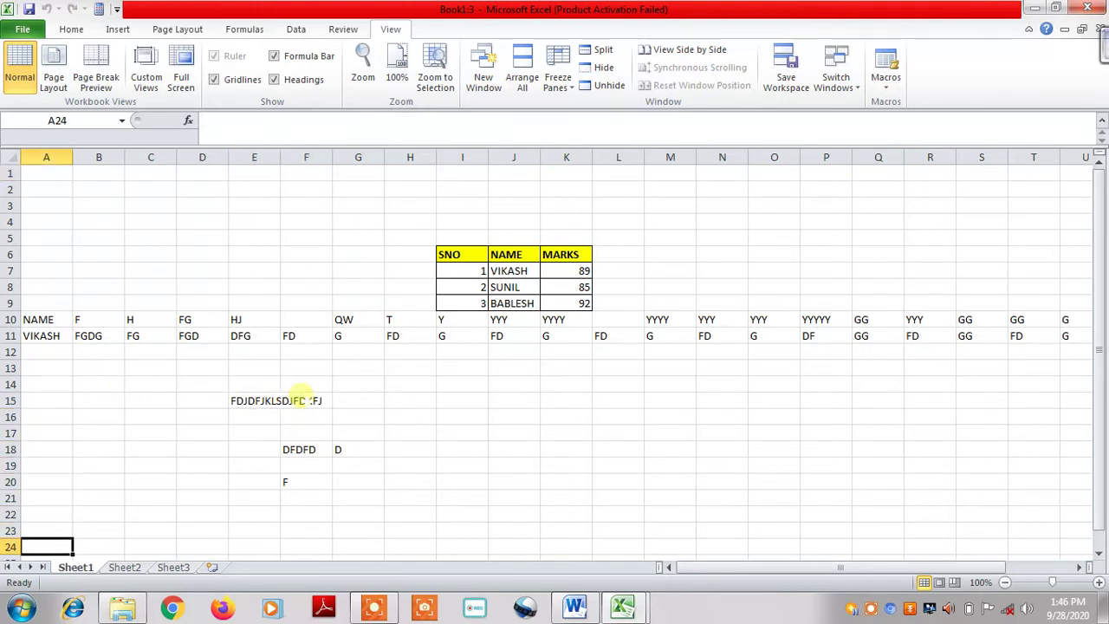
key(Down)
key(Down)
key(Down)
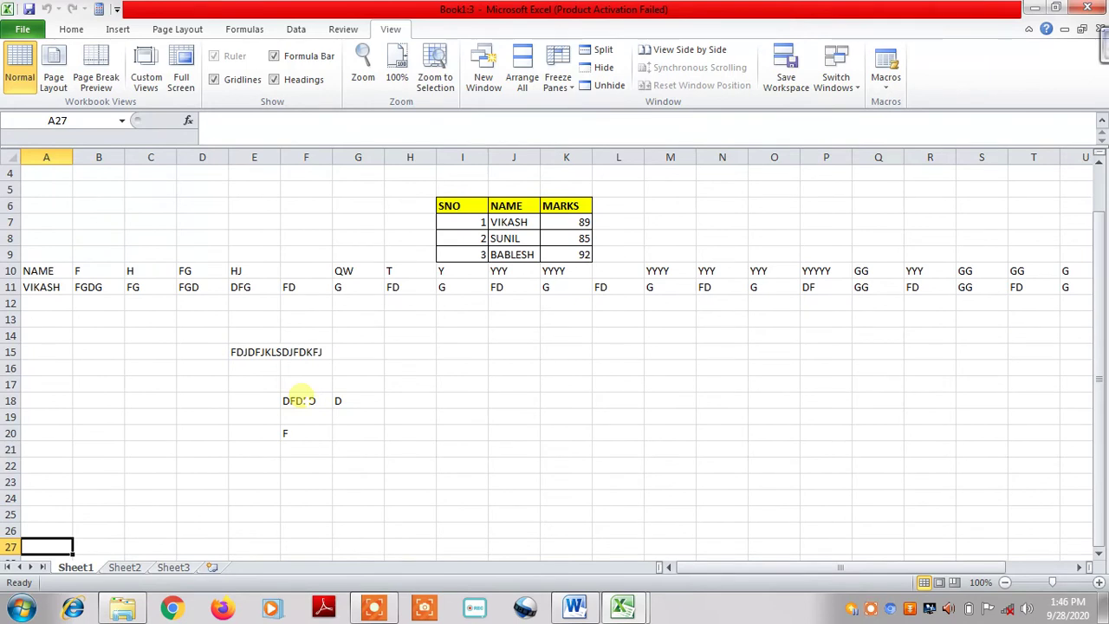
click(606, 87)
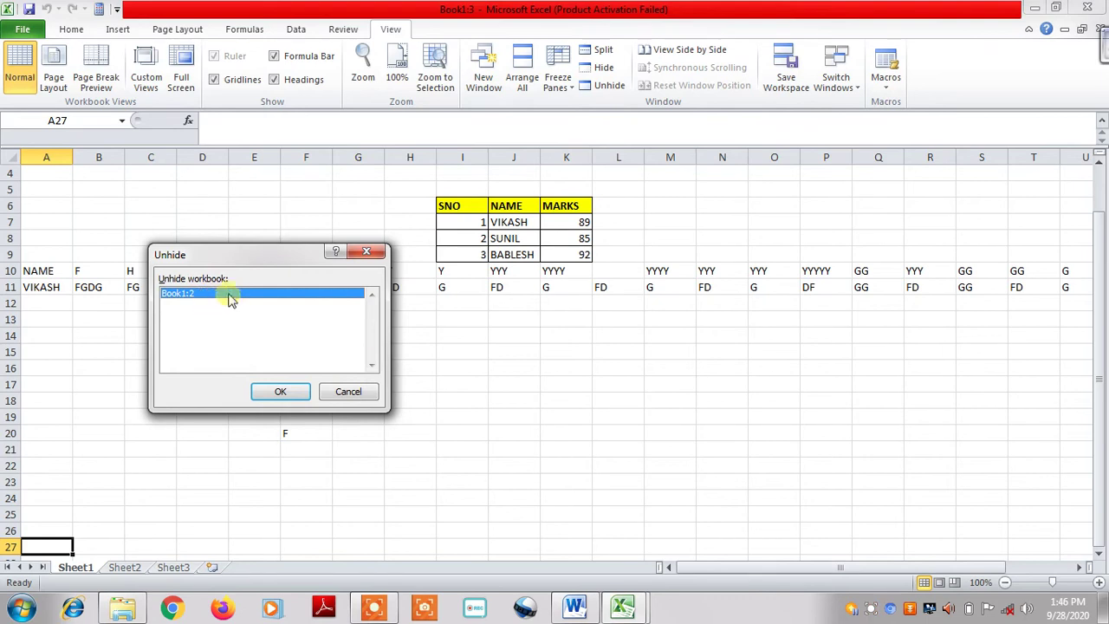
click(279, 389)
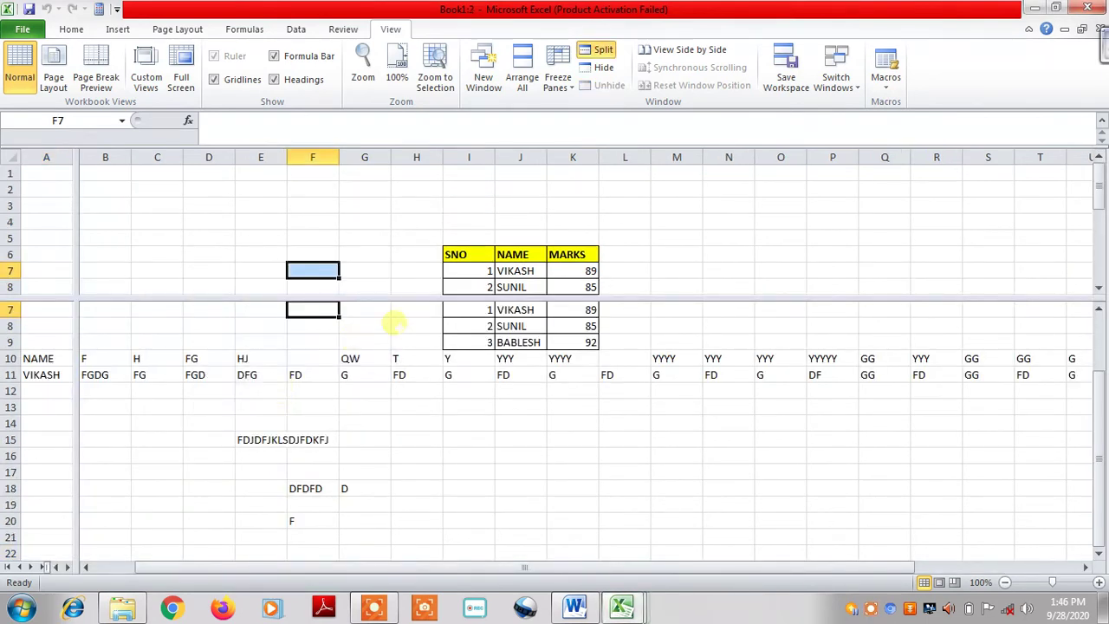
- Freeze then unfreeze the rows above row 10, remove the split, and hide Book1:2 again
click(569, 92)
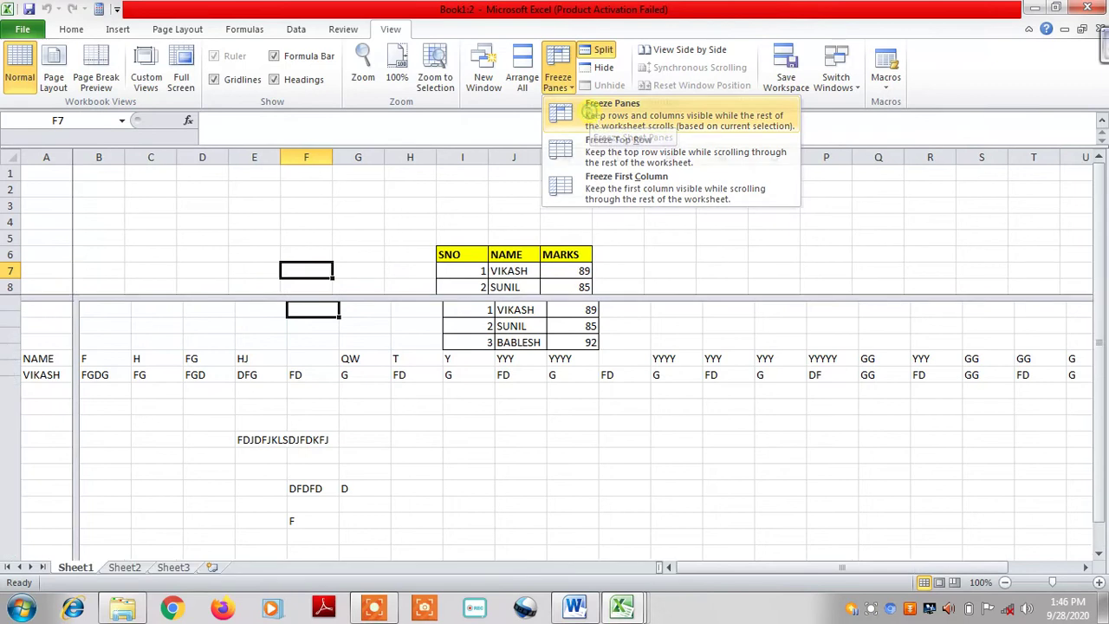
click(591, 117)
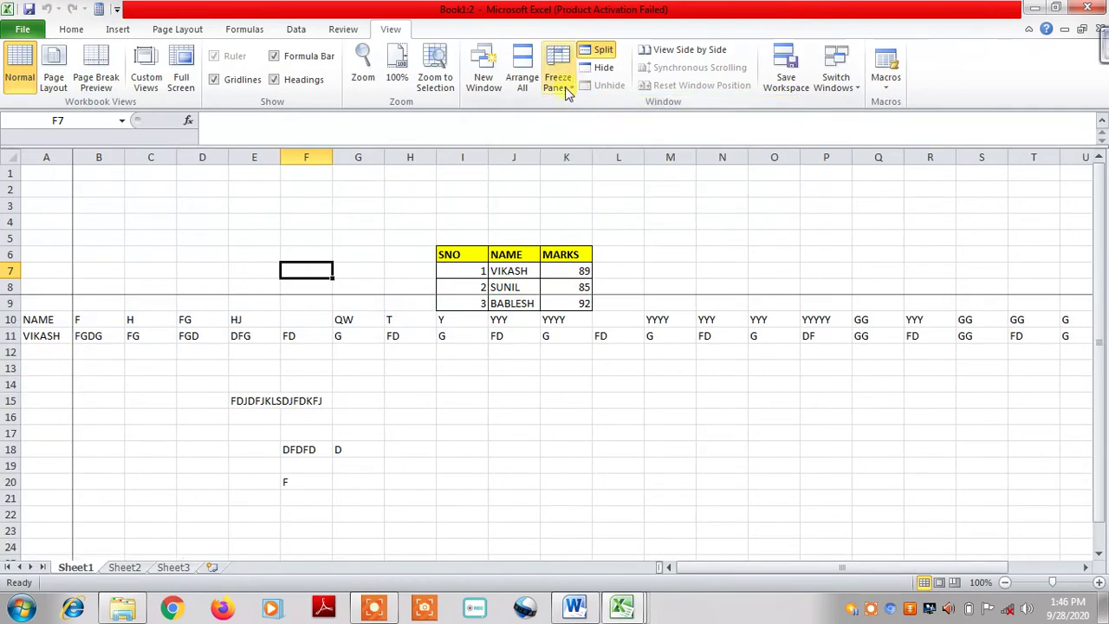
click(565, 89)
click(590, 122)
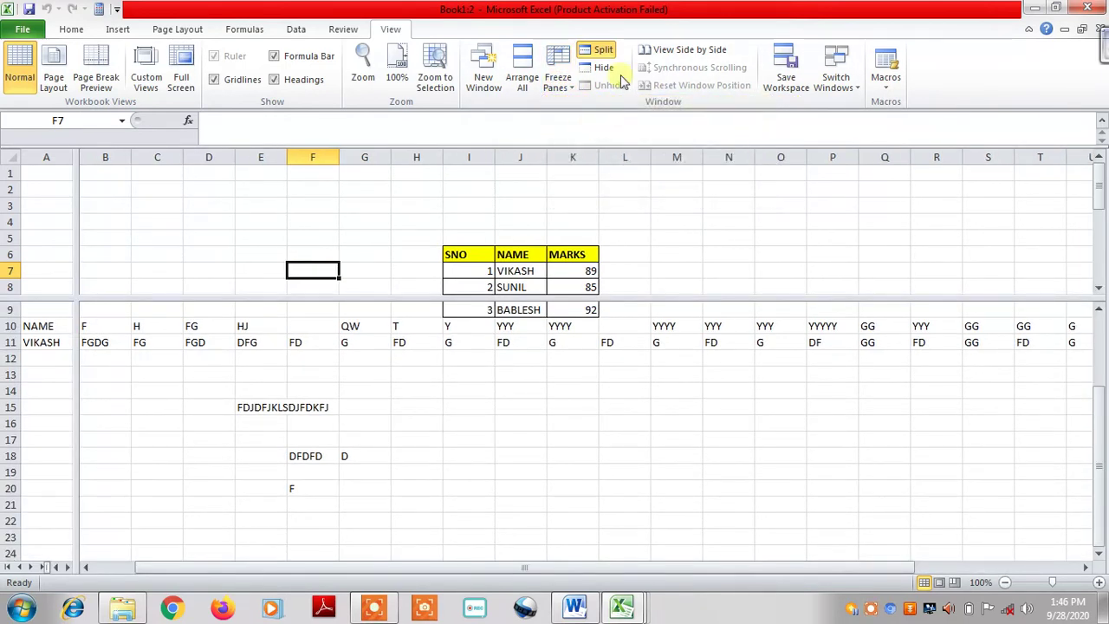
click(604, 52)
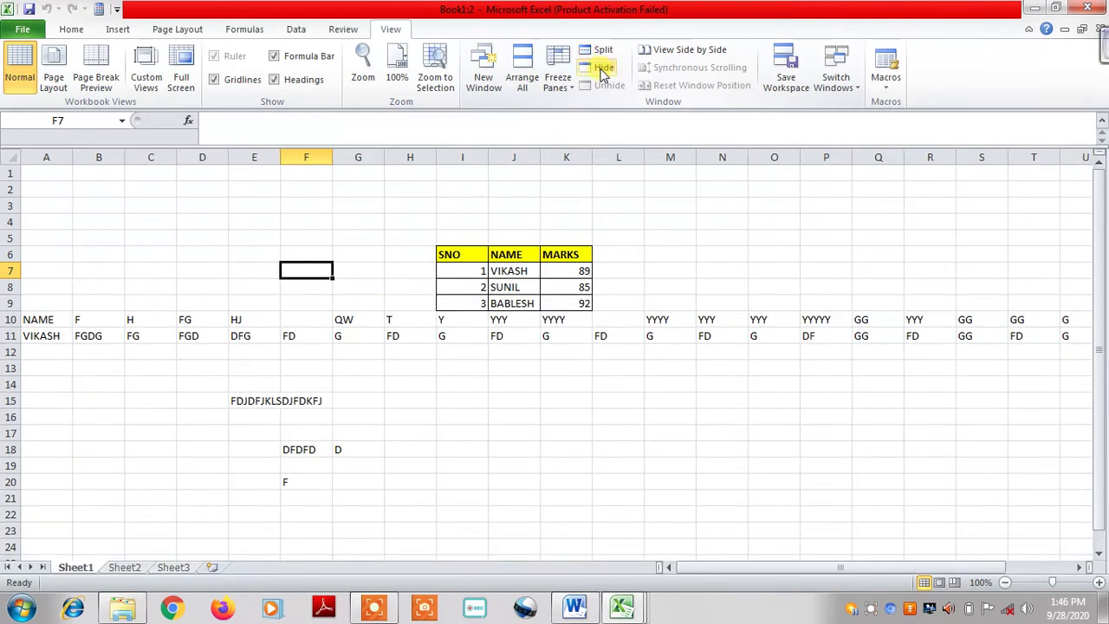
click(604, 68)
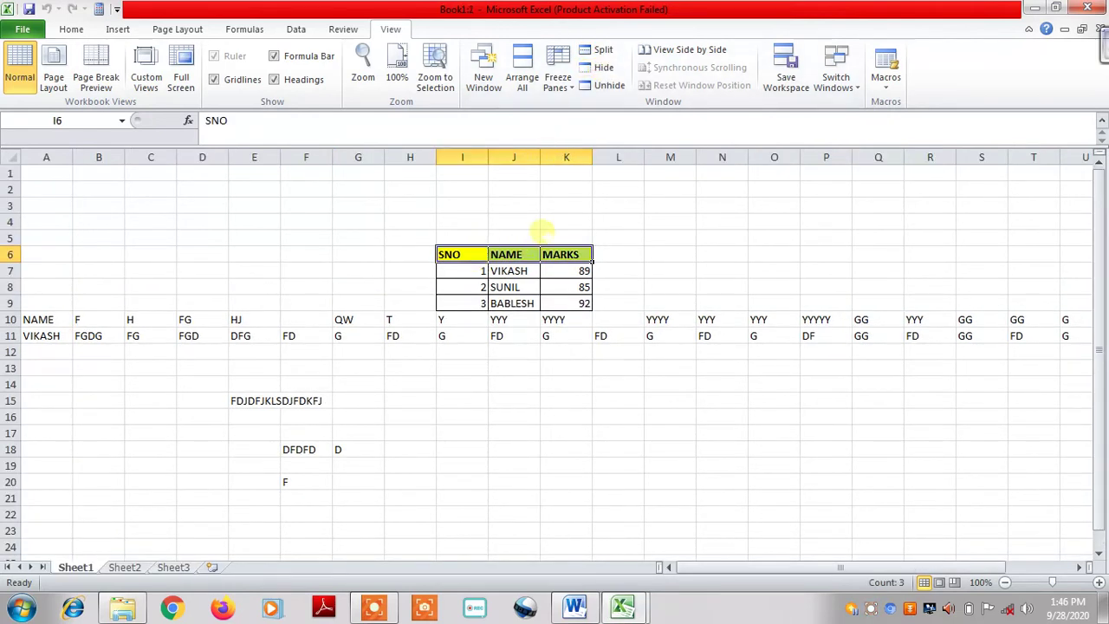
- Copy the table I6:K9 from Sheet1 and paste it onto Sheet2 at G10
click(588, 221)
click(656, 205)
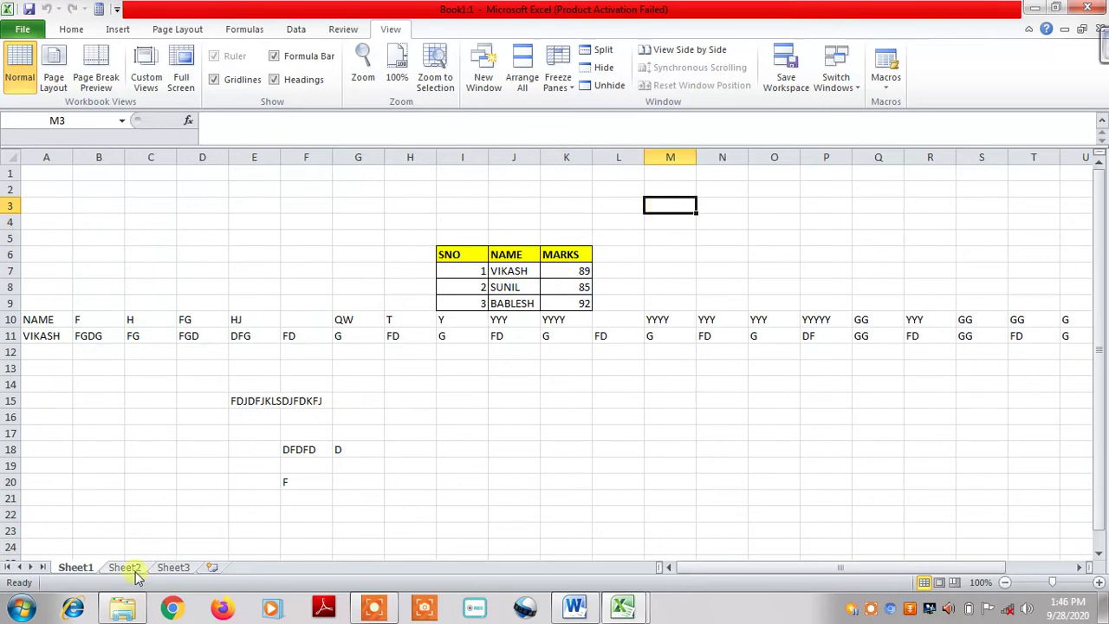
drag(455, 252, 561, 303)
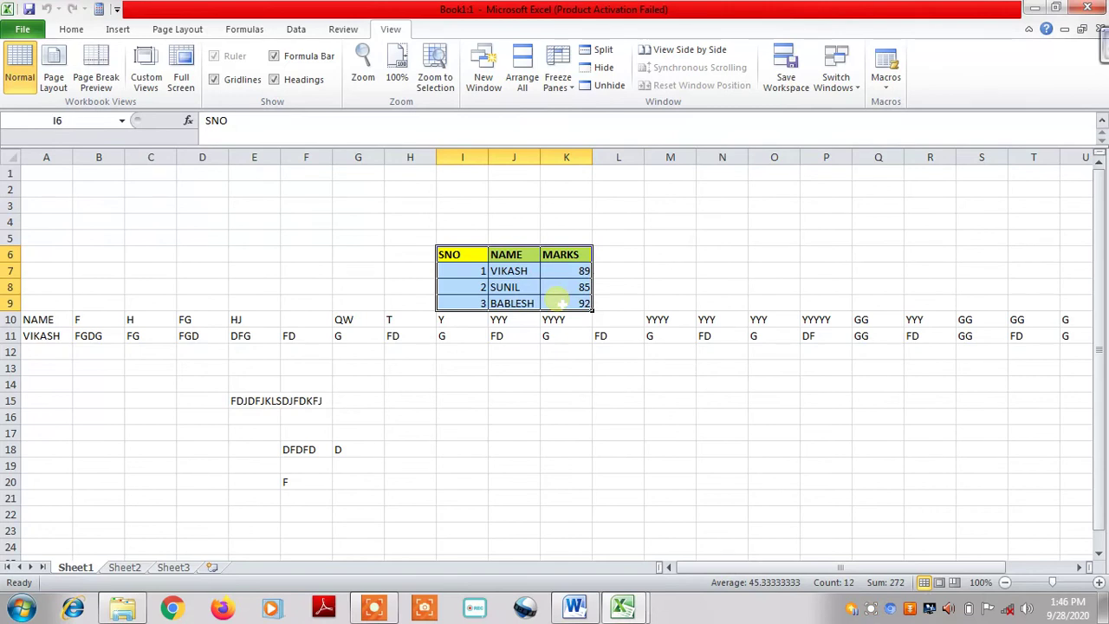
key(ctrl+c)
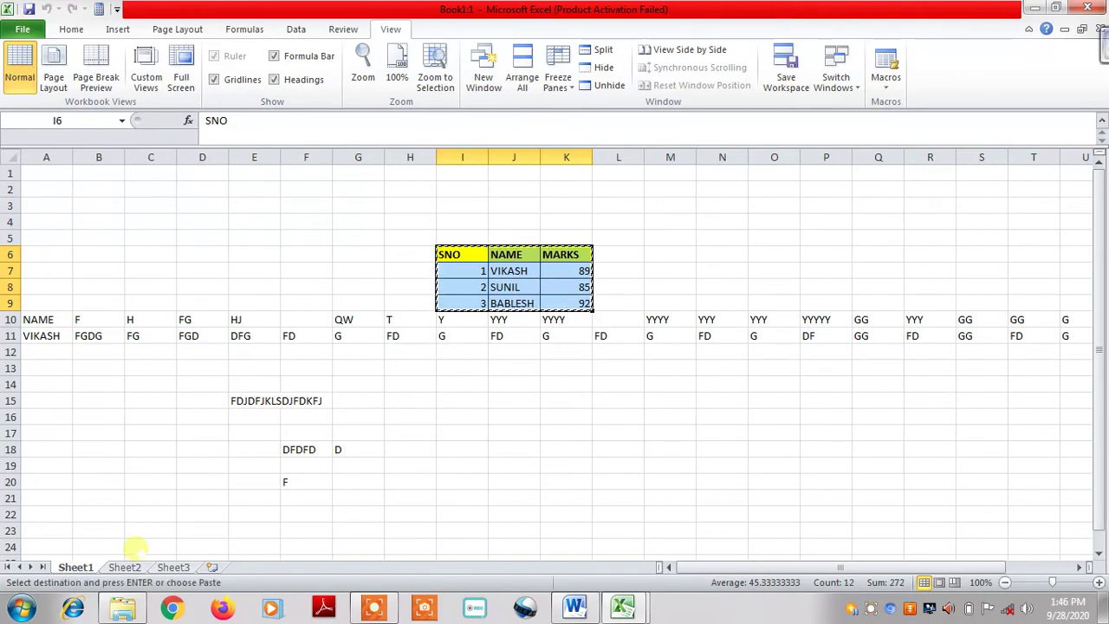
click(124, 567)
click(350, 322)
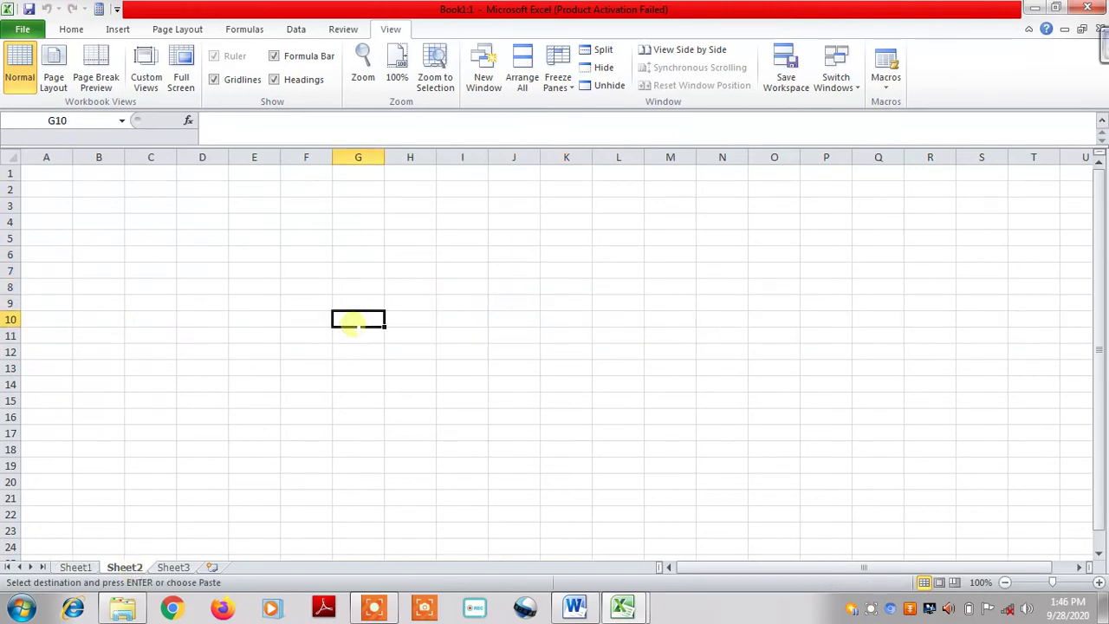
key(ctrl+v)
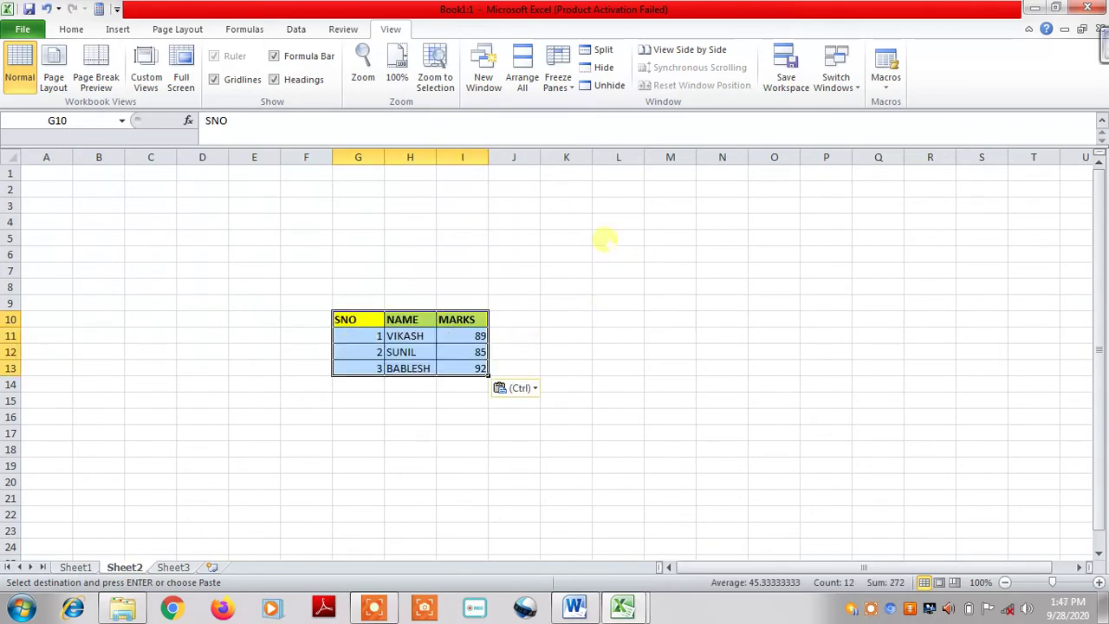
click(606, 238)
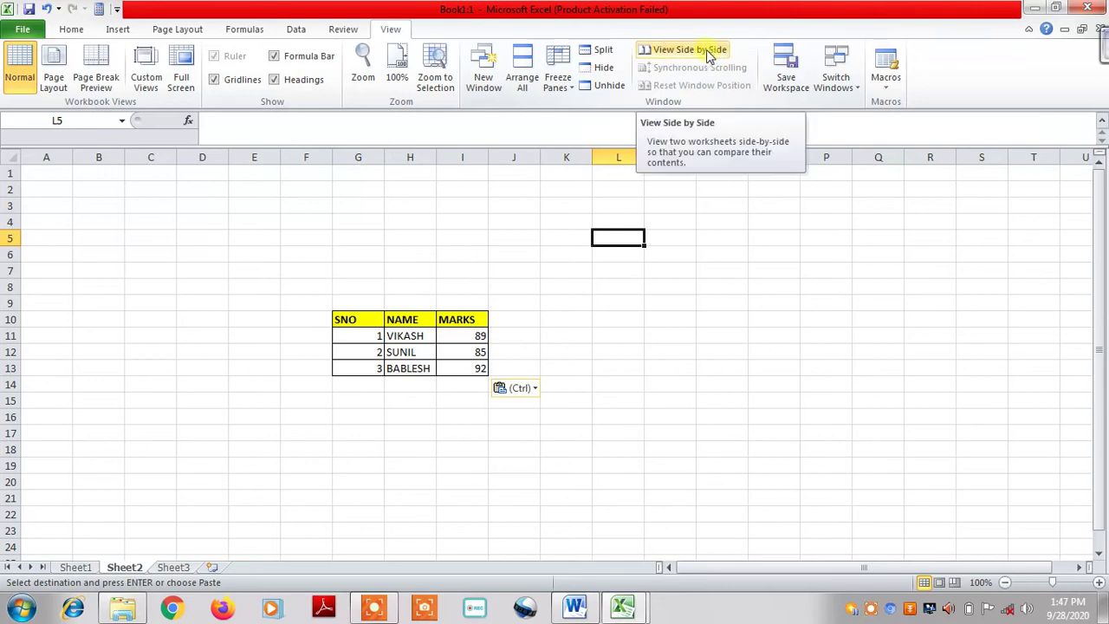
- Return to Sheet1 and show both Book1 windows side by side
click(76, 568)
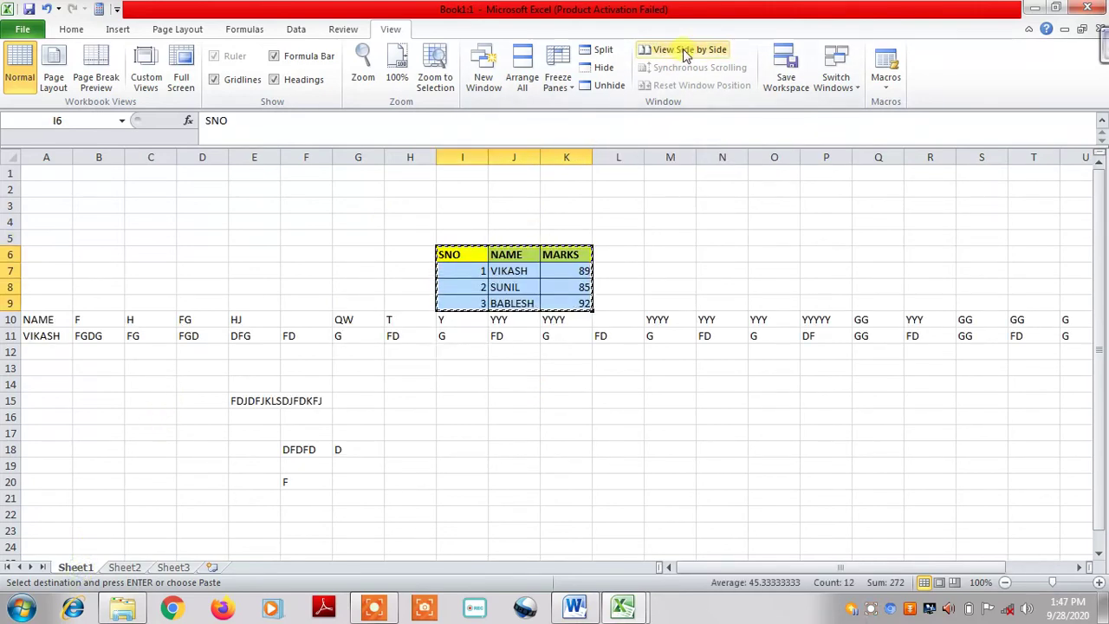
click(685, 52)
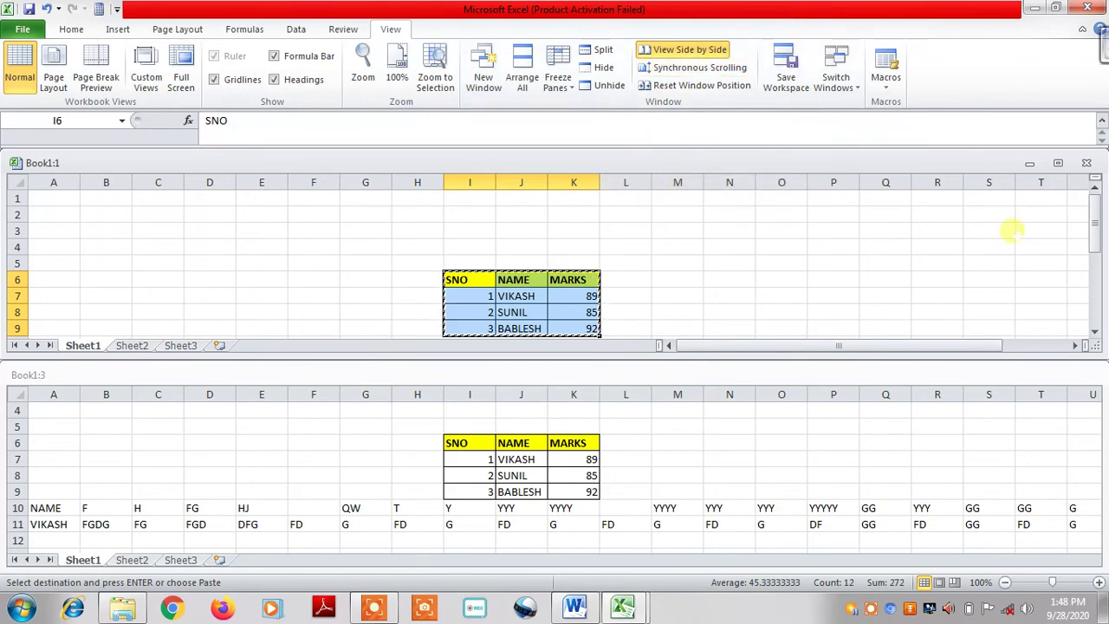
drag(1094, 235, 1096, 279)
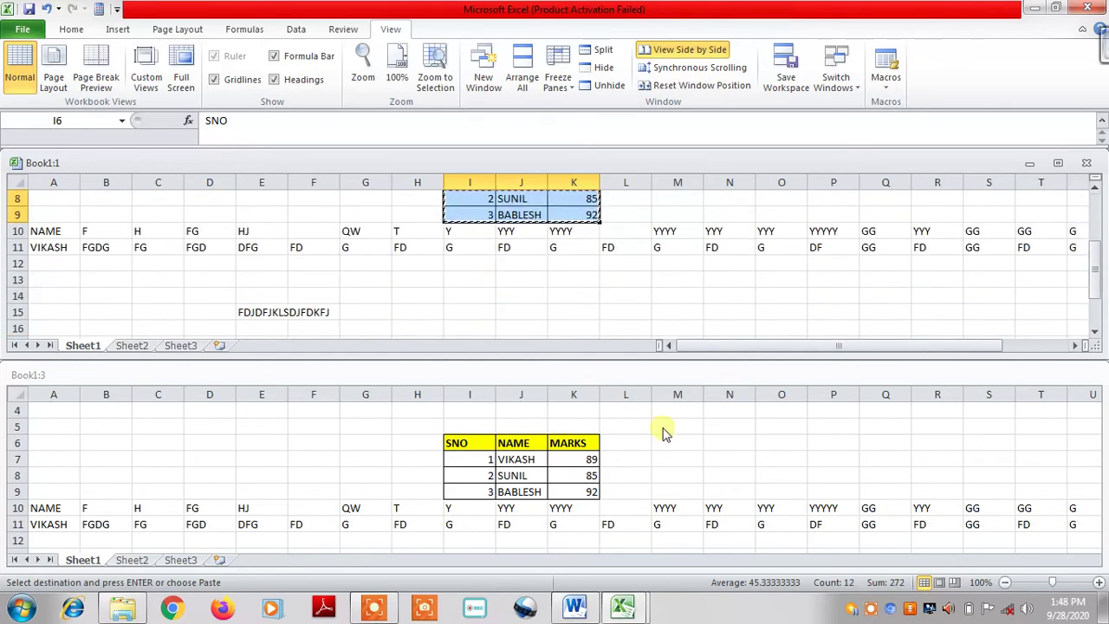
- Enter filler text in J15, M14 and O15 of the upper window
click(500, 310)
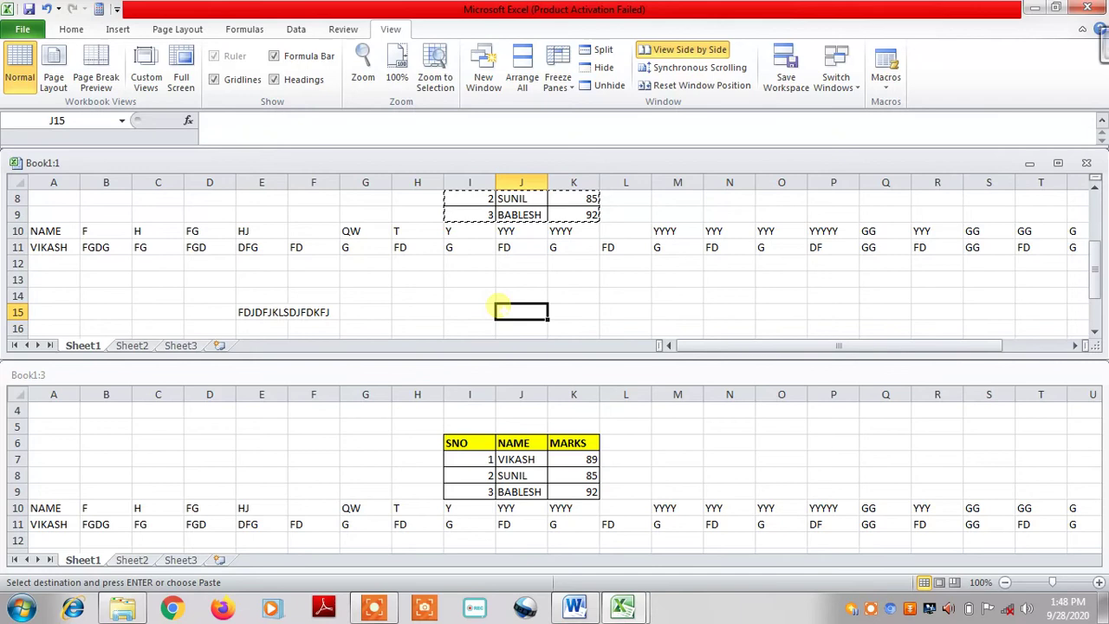
text(JDJFDJLKFJDSF)
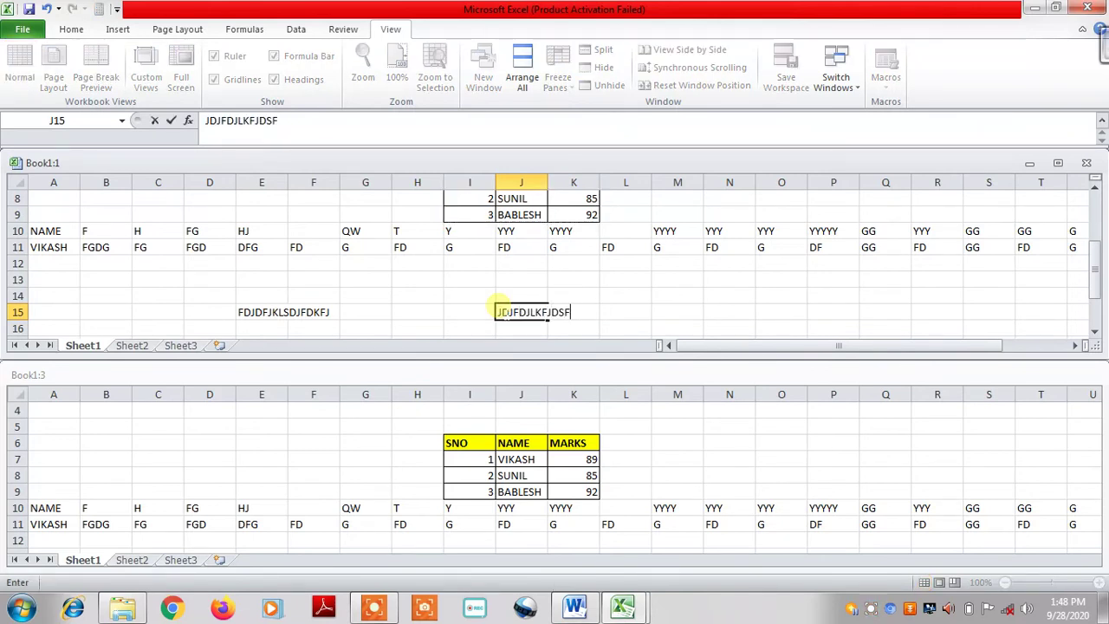
click(676, 295)
text(DFLKDKLFJD)
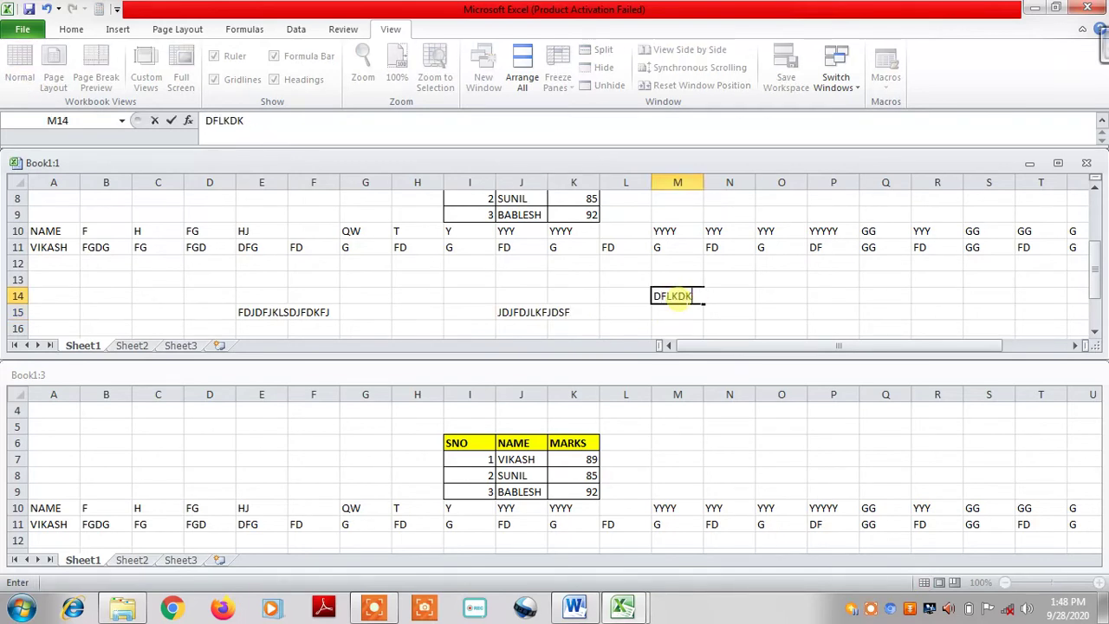
click(776, 310)
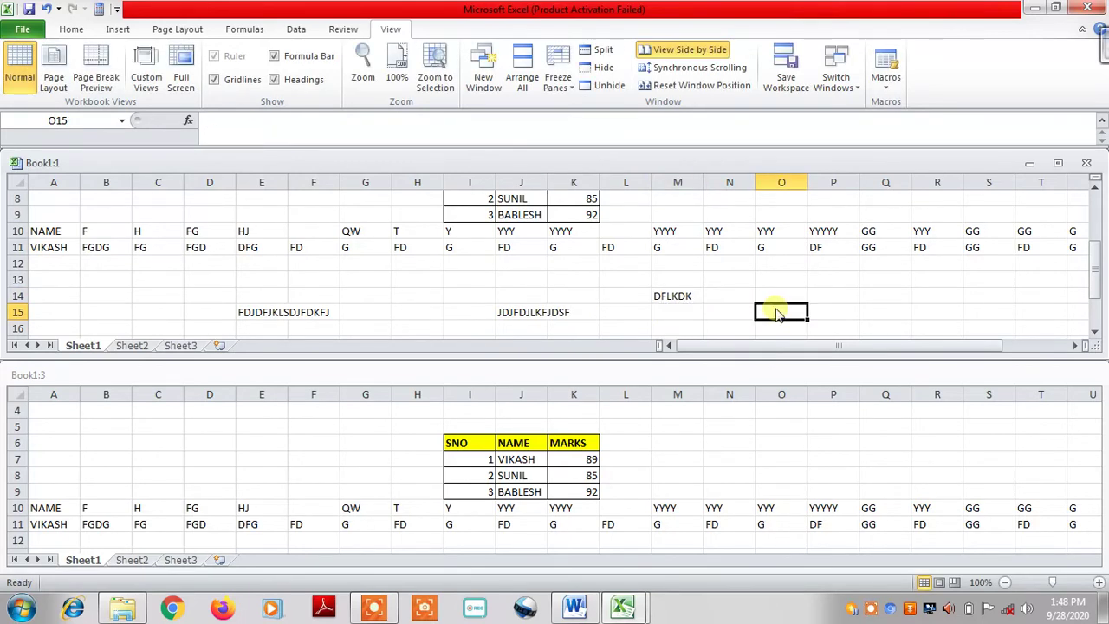
click(710, 524)
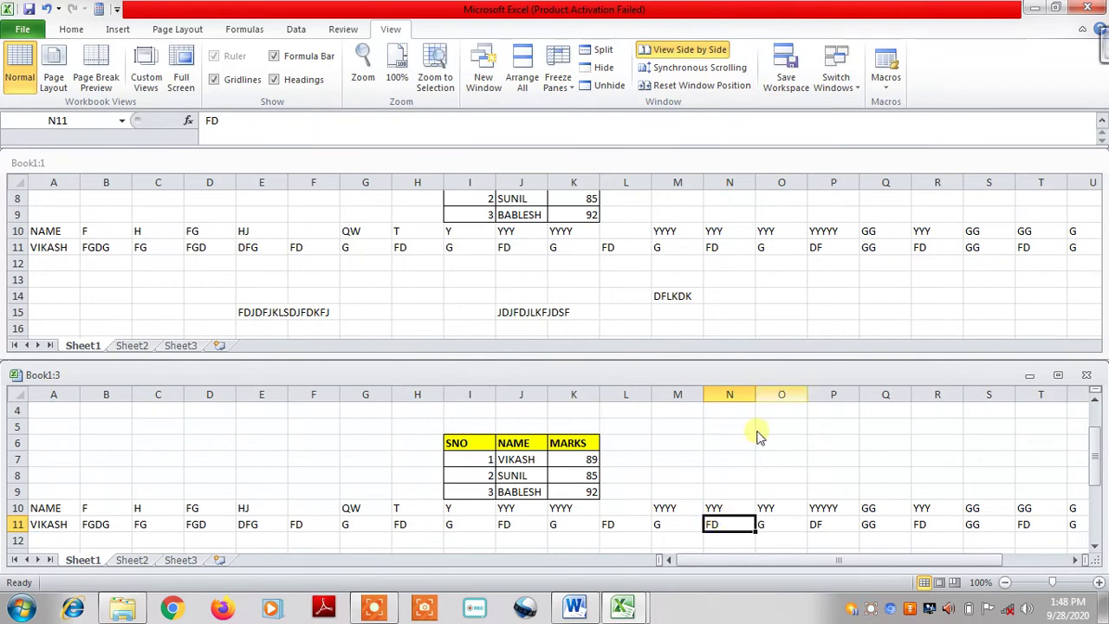
click(759, 307)
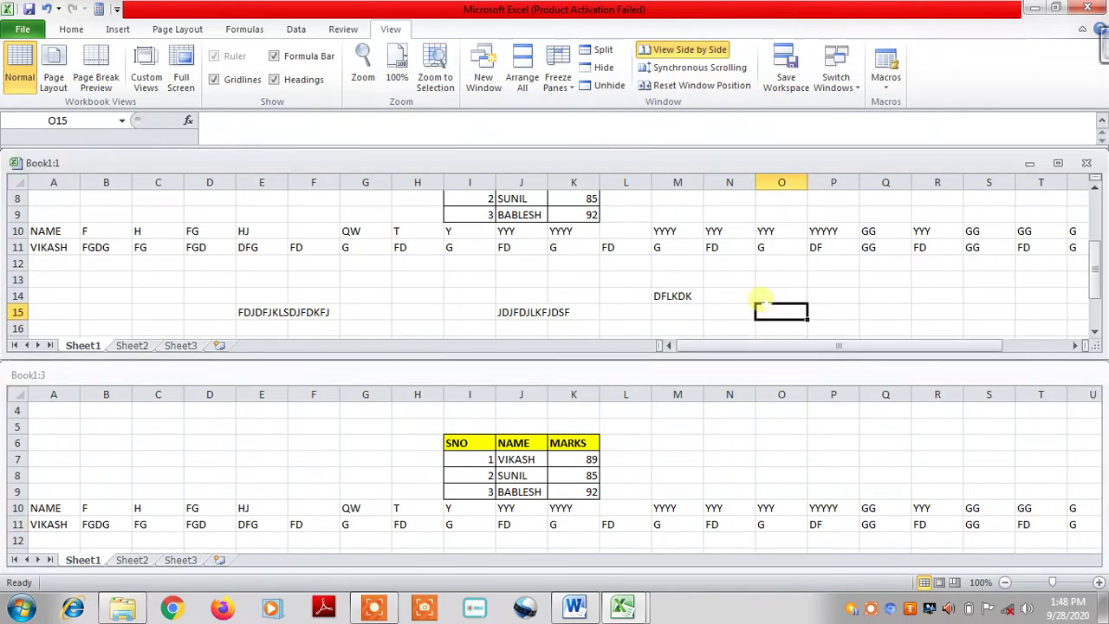
text(JDFJKJ)
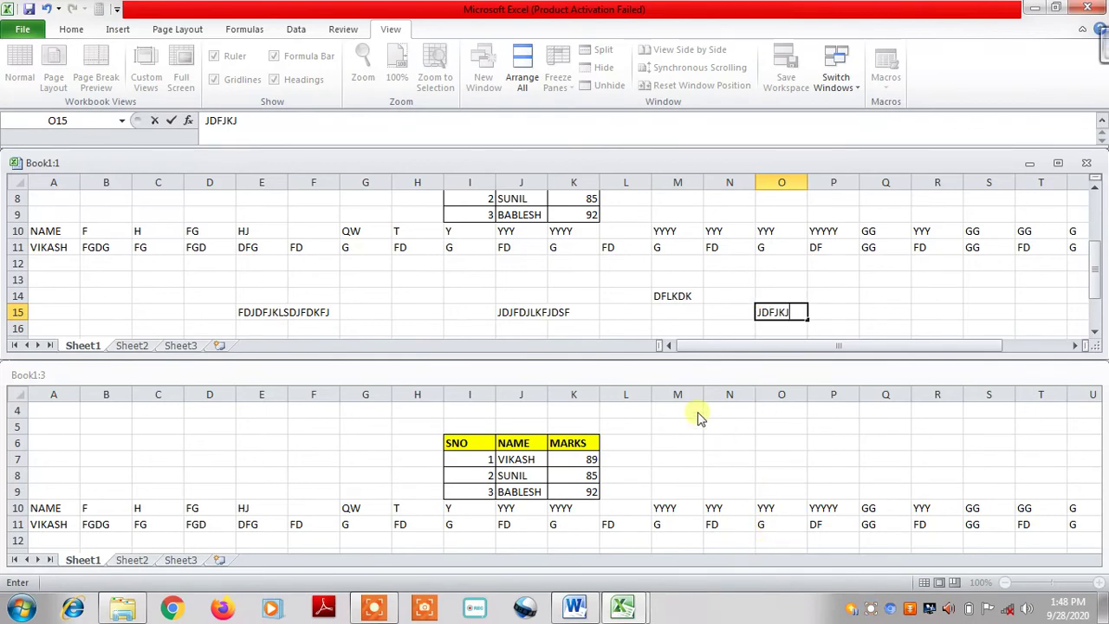
click(630, 284)
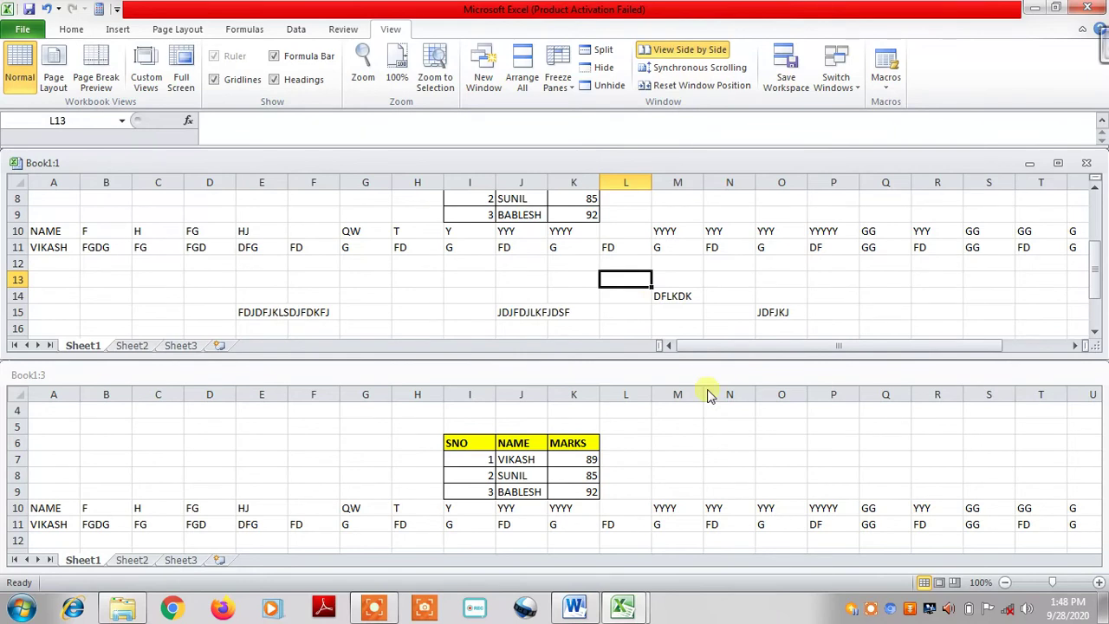
- Reset the window positions and turn off View Side by Side
click(710, 86)
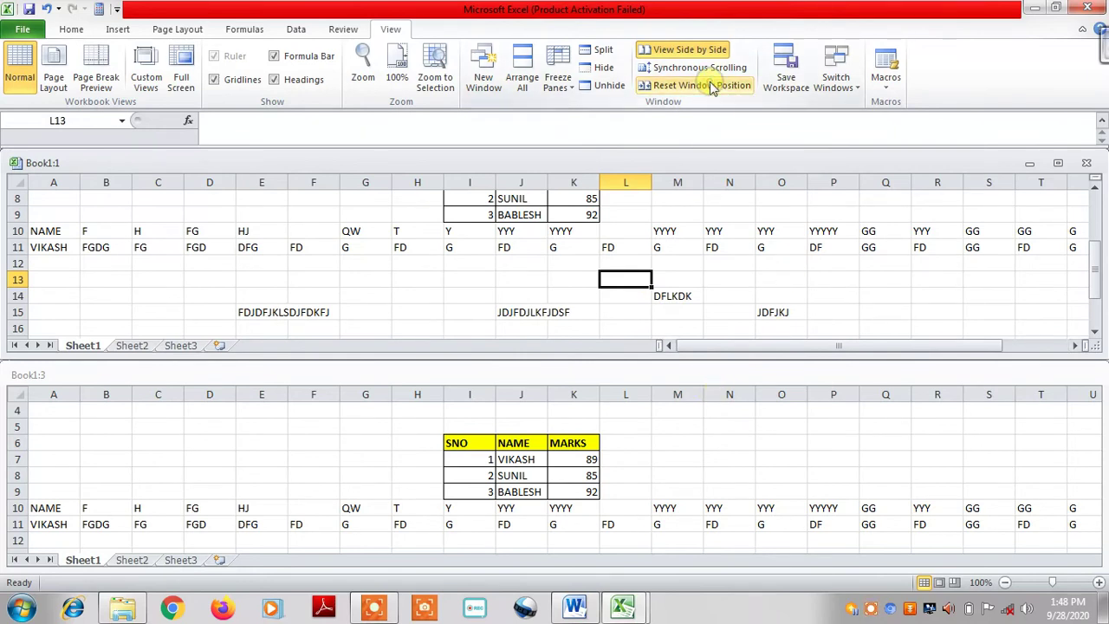
click(616, 312)
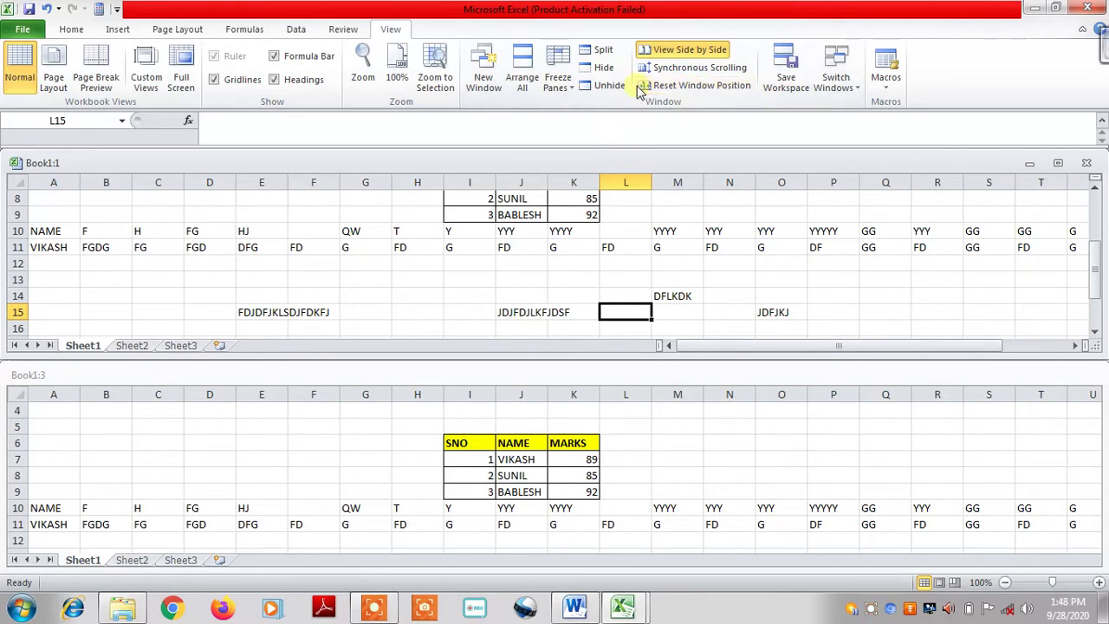
click(675, 52)
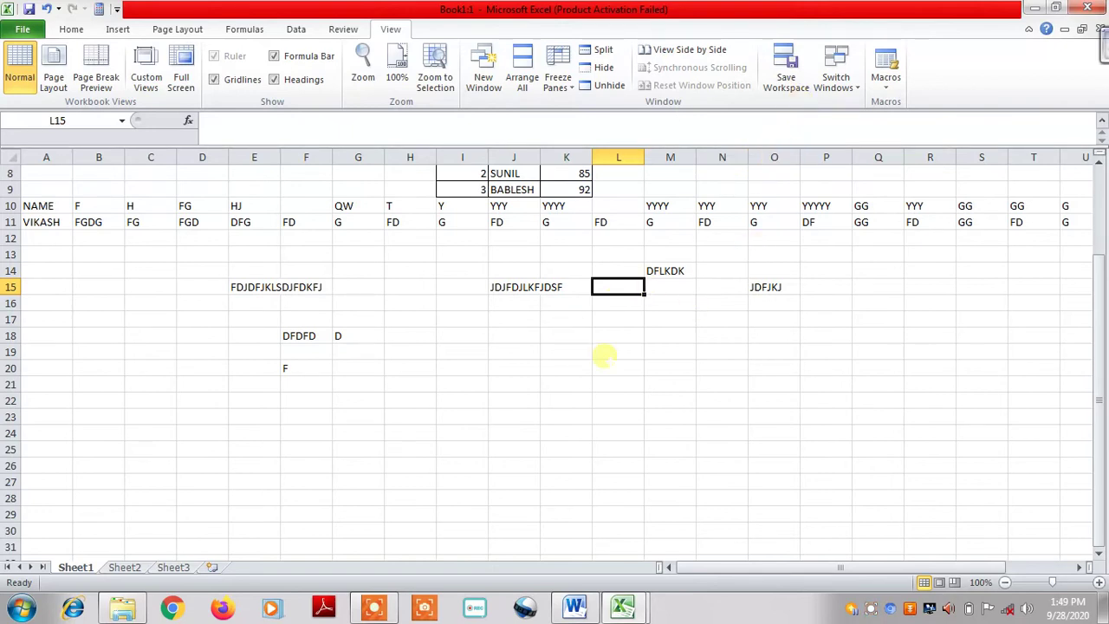
- Save the window layout as workspace VIEWDDD on the Desktop
click(615, 383)
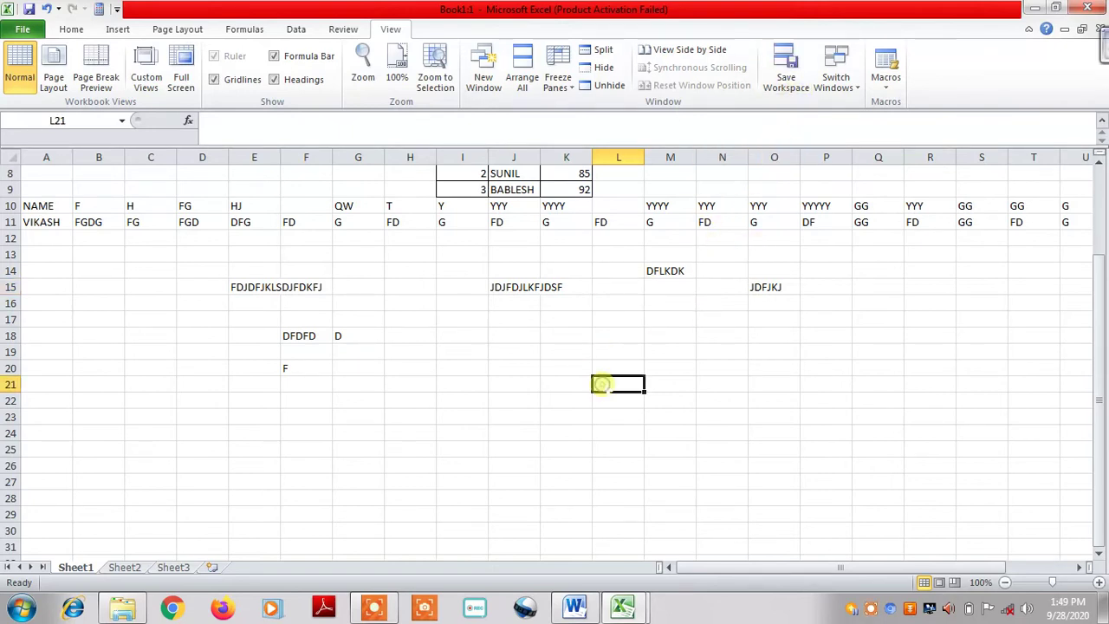
click(784, 83)
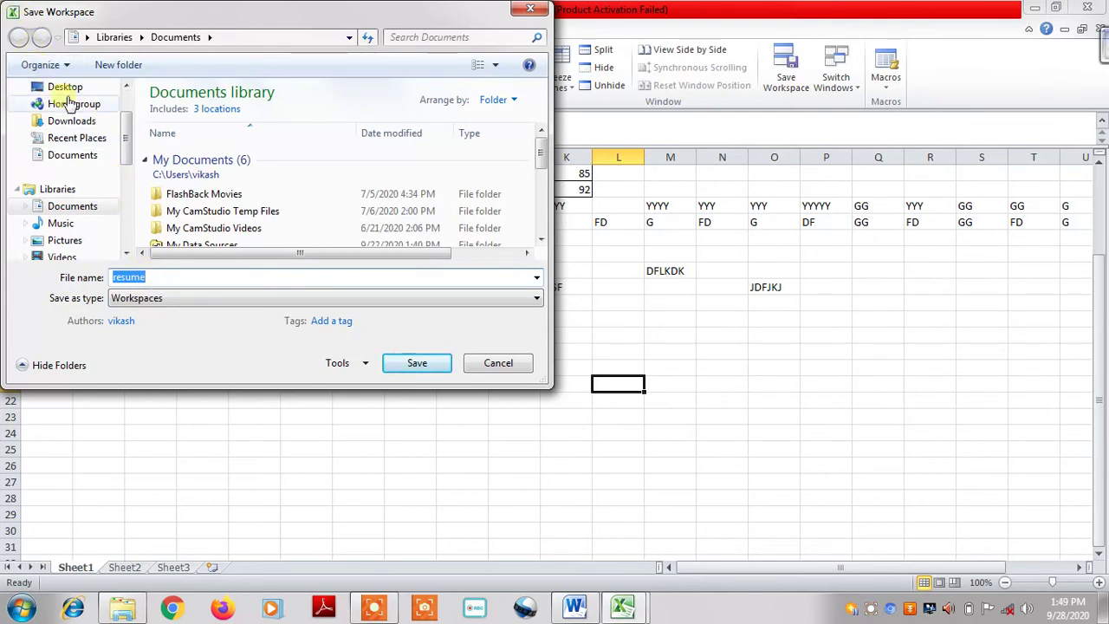
click(146, 276)
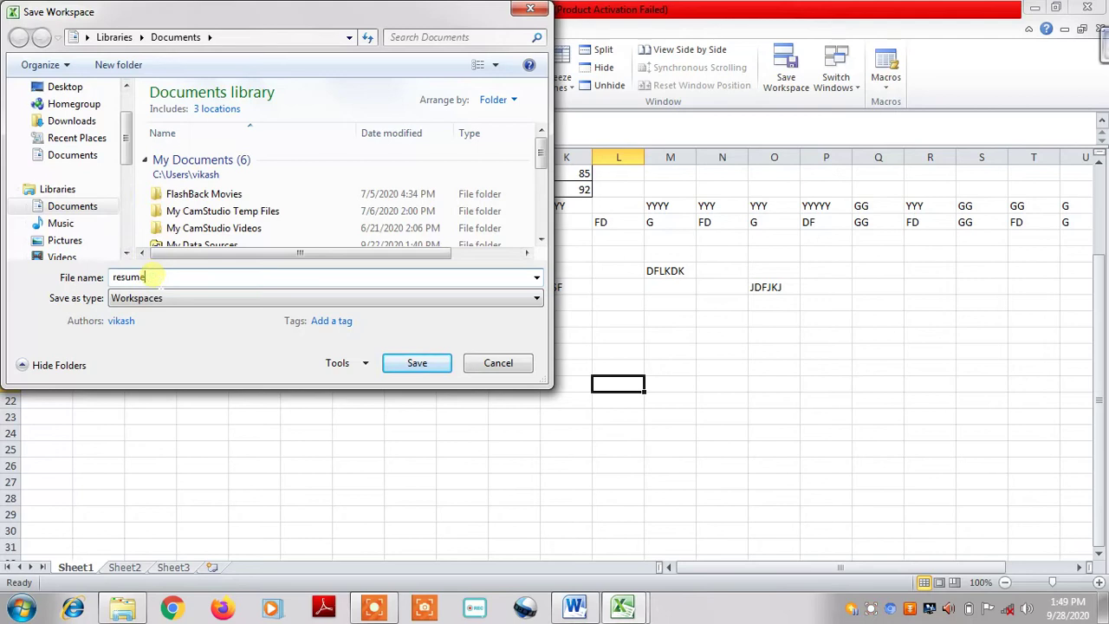
text(Vi)
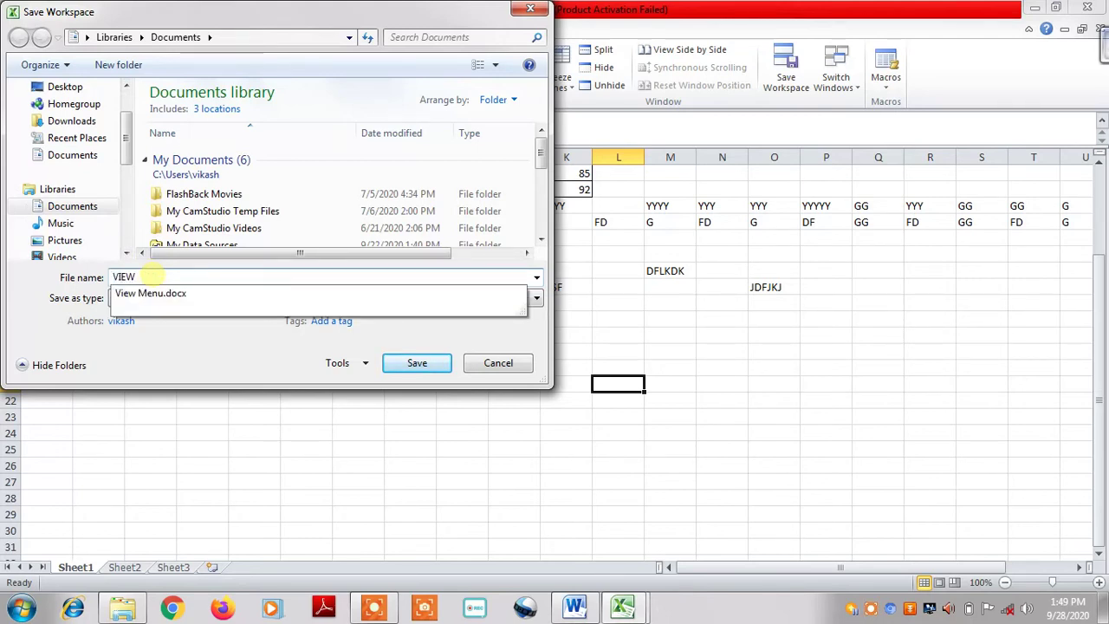
text(DDD)
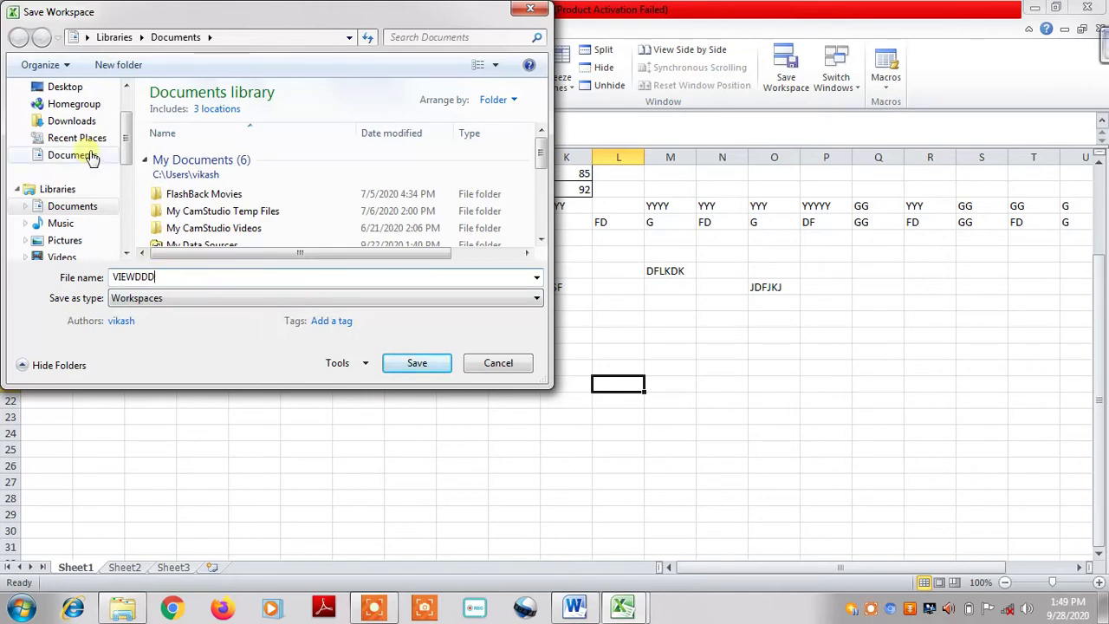
click(62, 87)
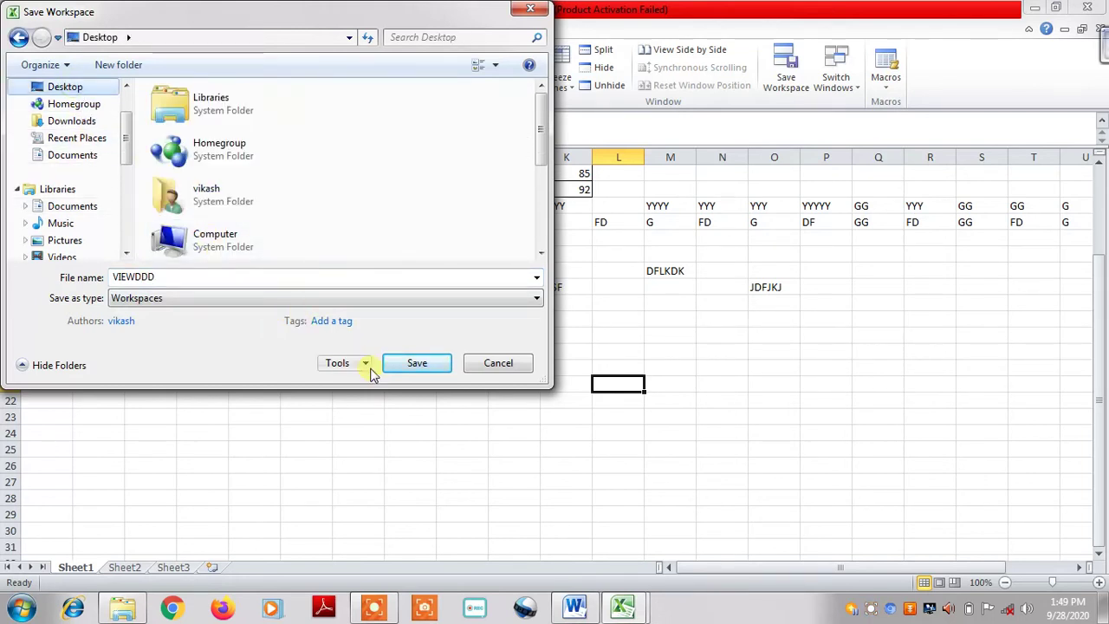
click(404, 364)
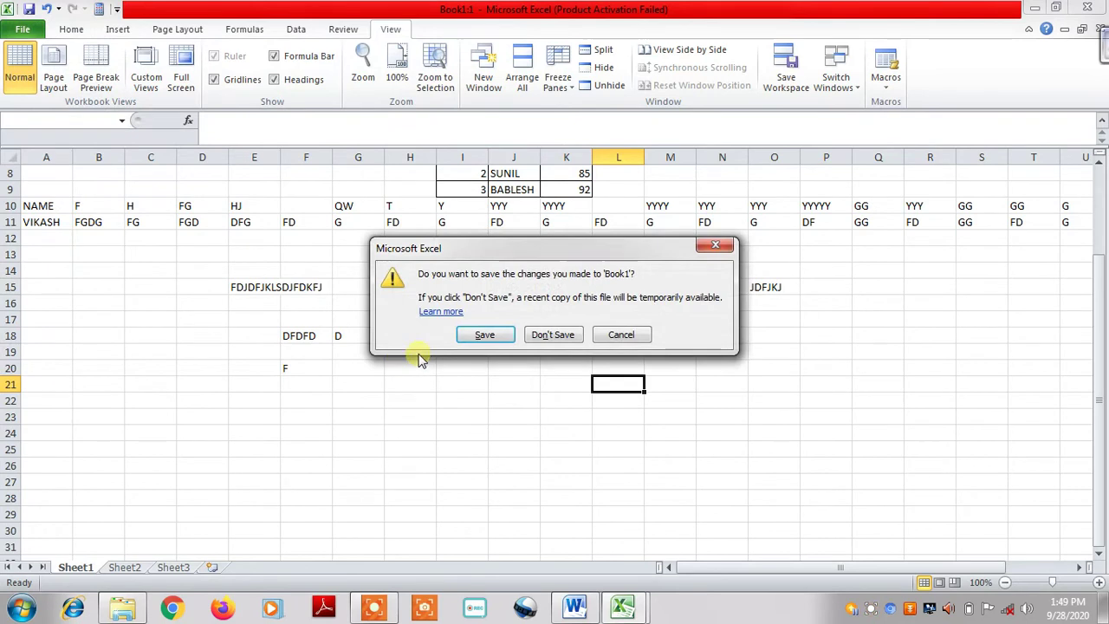
- Attempt to save Book1 as DD on Local Disk (C:)
click(485, 335)
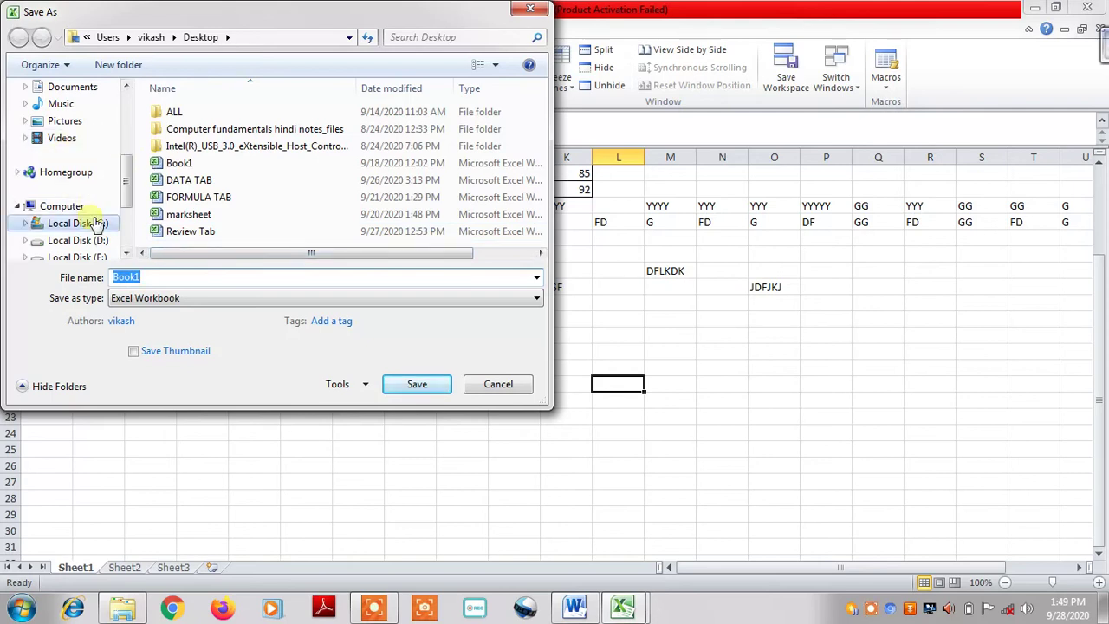
drag(125, 180, 128, 245)
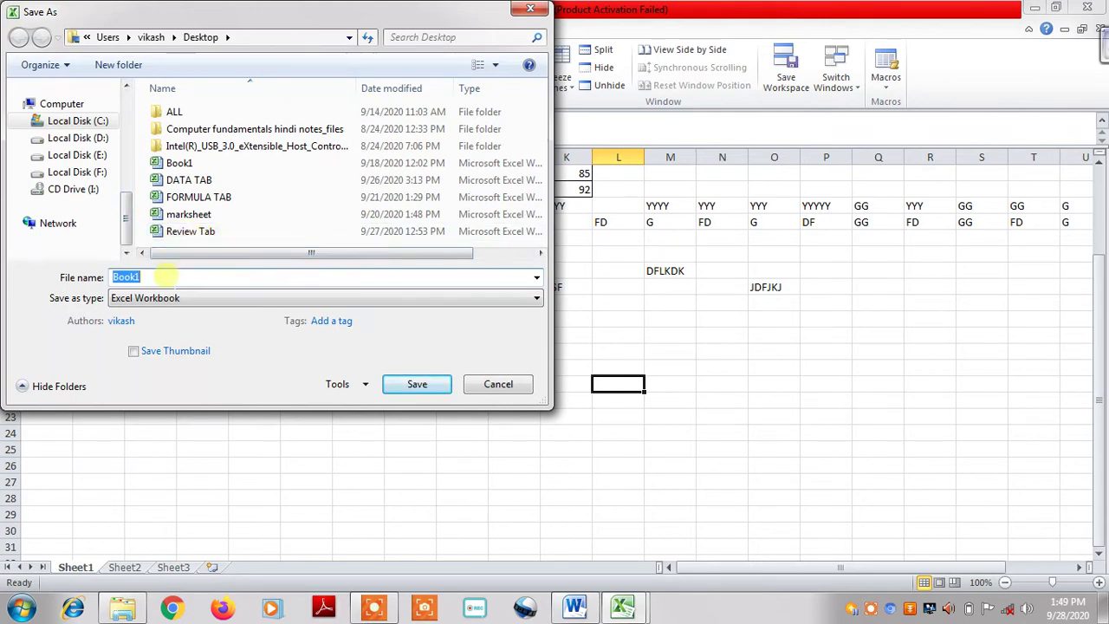
key(BackSpace)
text(DD)
click(100, 128)
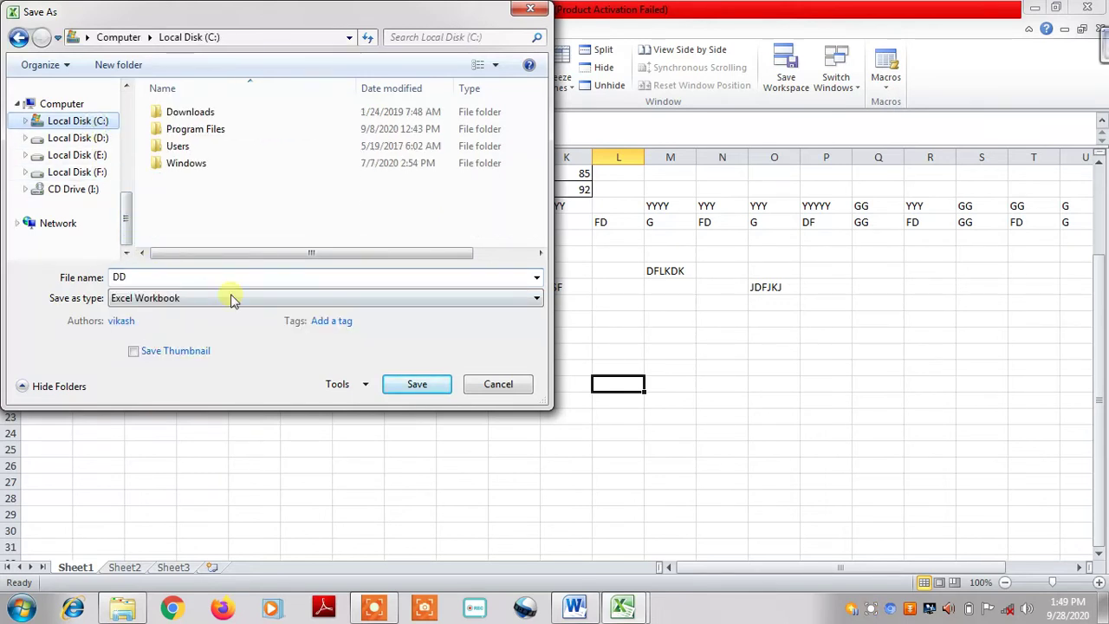
click(417, 388)
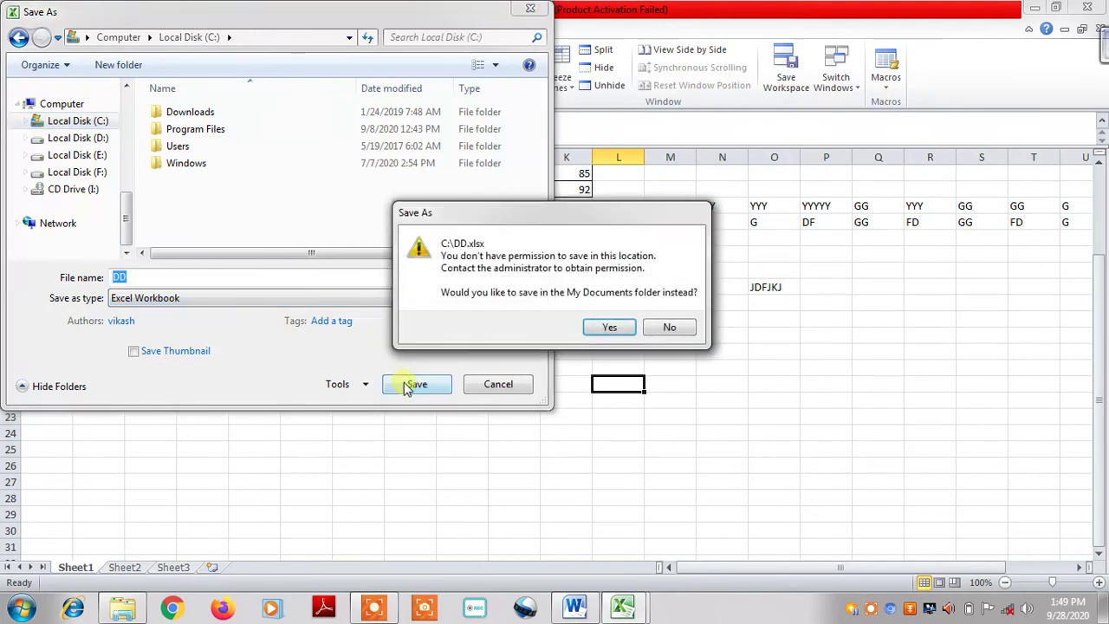
- Decline saving to My Documents, cancel the Save As, and dismiss the save prompt
click(670, 328)
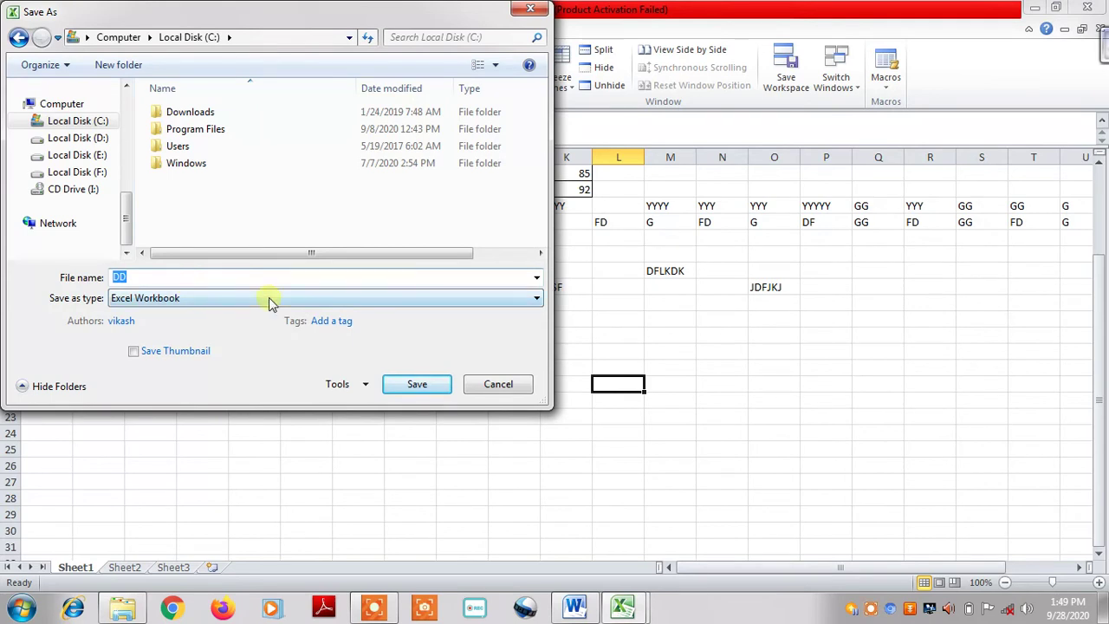
click(494, 384)
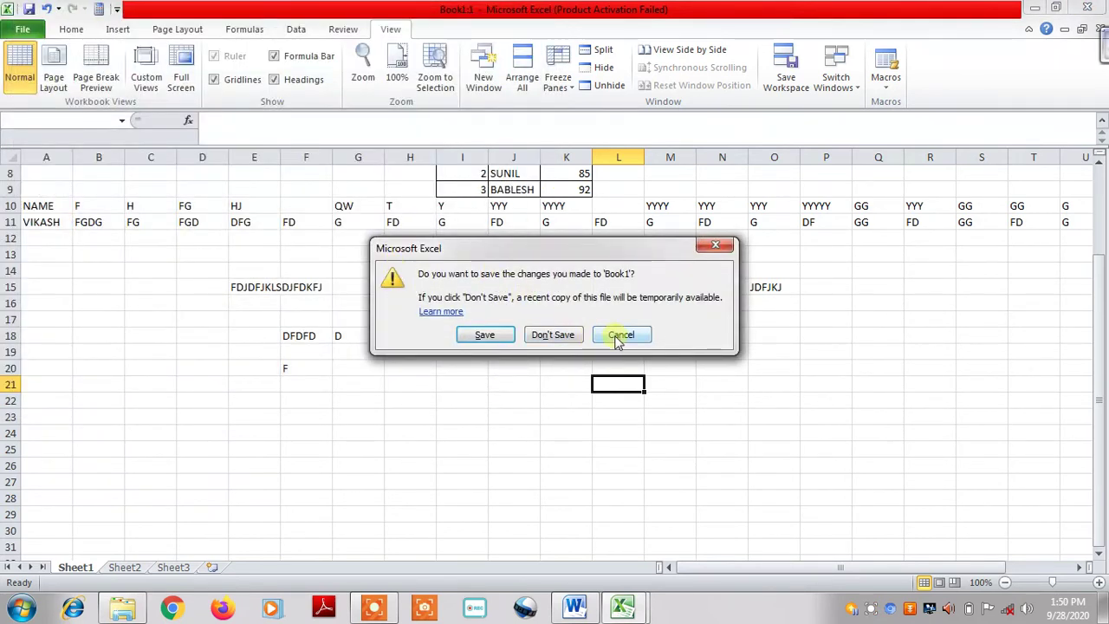
click(617, 335)
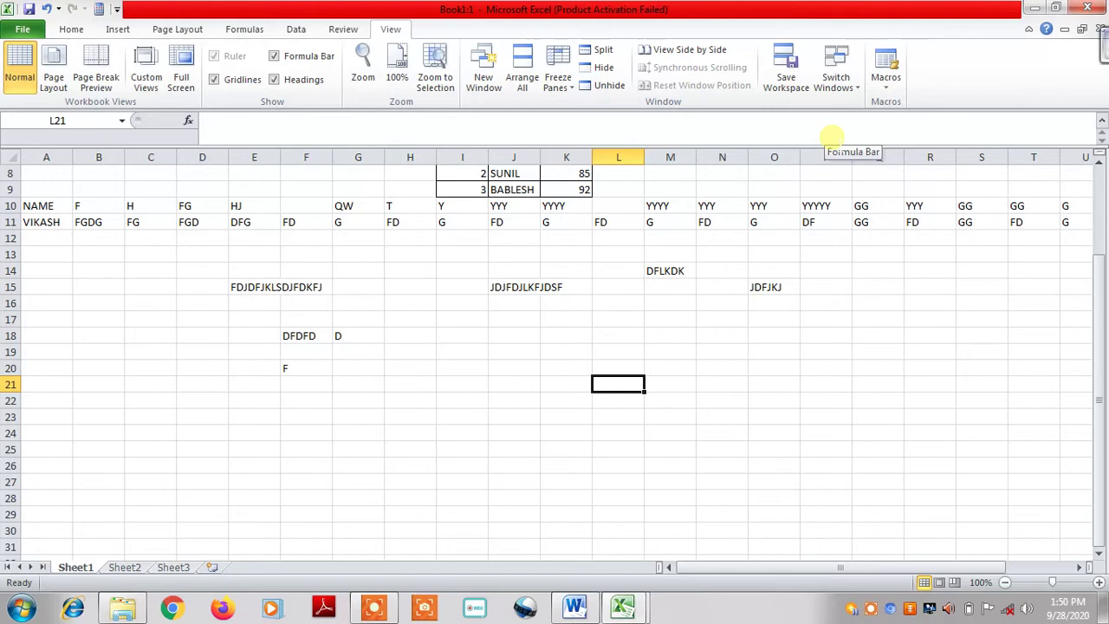
click(835, 78)
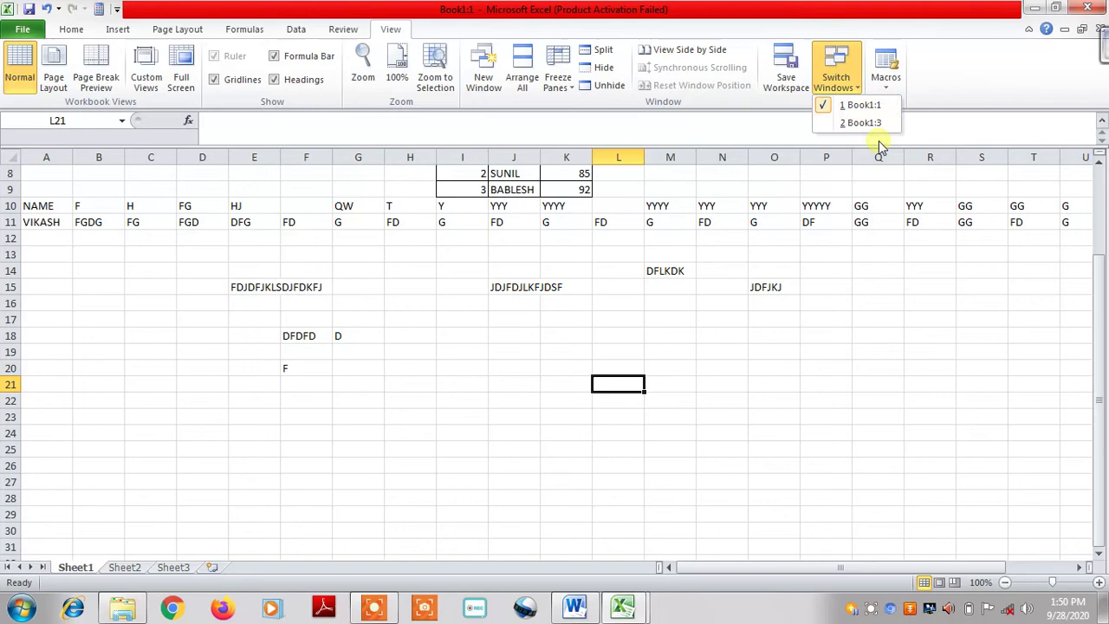
click(859, 123)
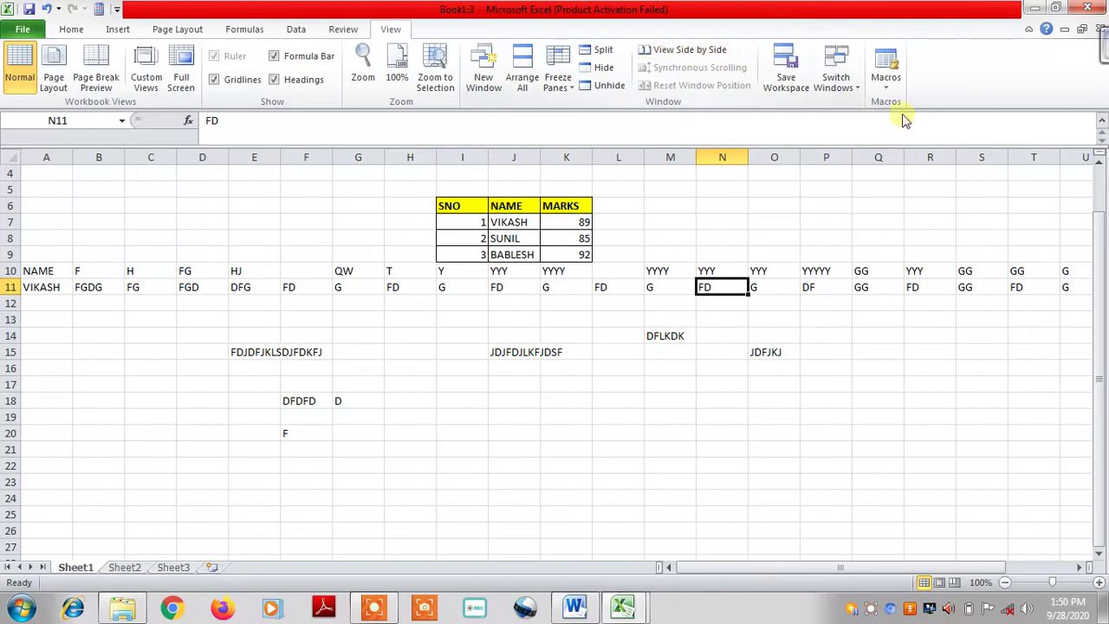
click(836, 85)
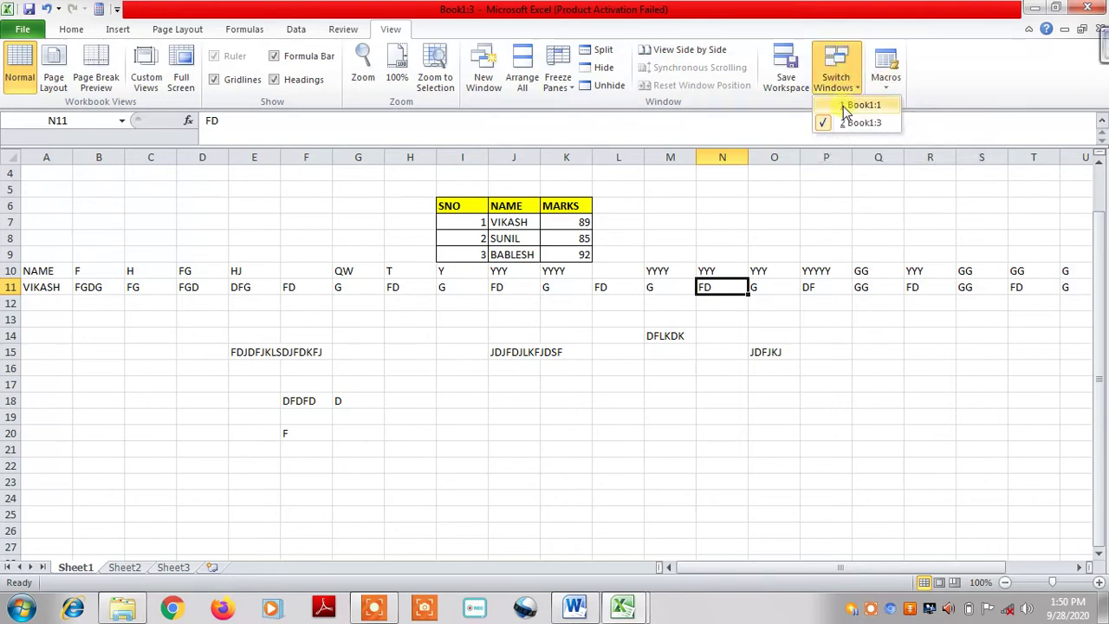
click(843, 106)
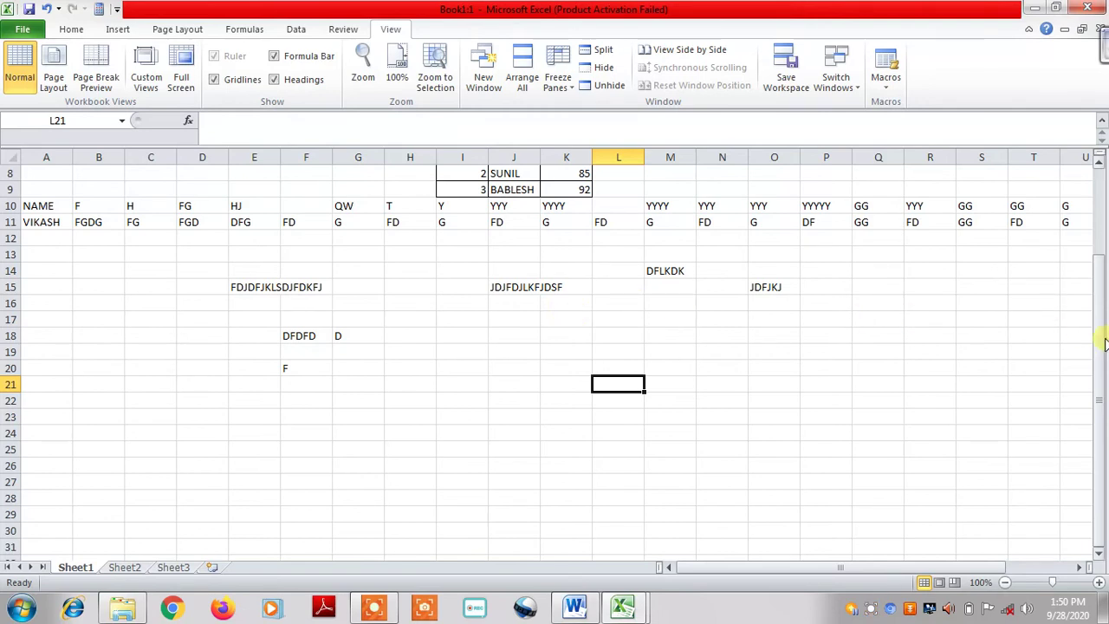
drag(1101, 344, 1100, 244)
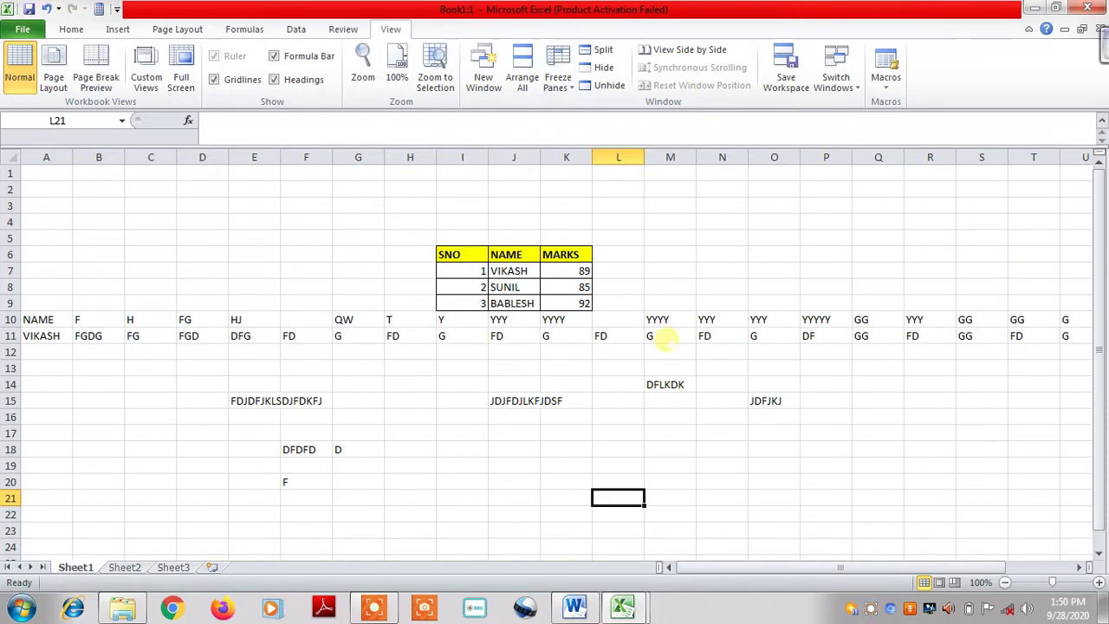
- Switch to Sheet2 to show the pasted SNO/NAME/MARKS table at G10:I13
click(123, 567)
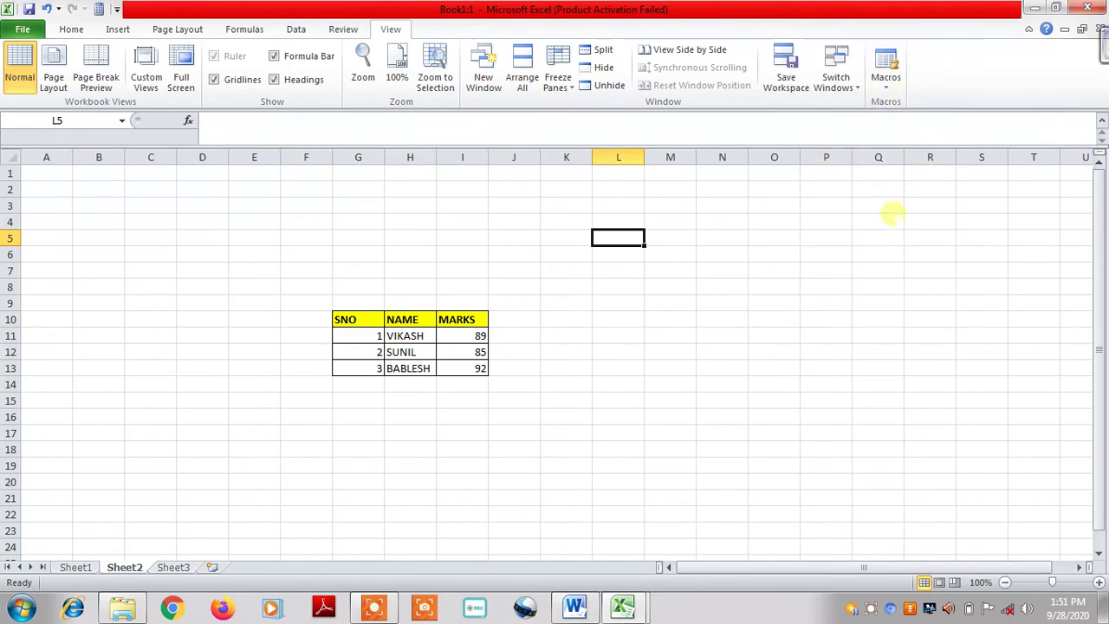
- Start a new macro recording and replace Macro1 with a first name as the macro name
click(886, 90)
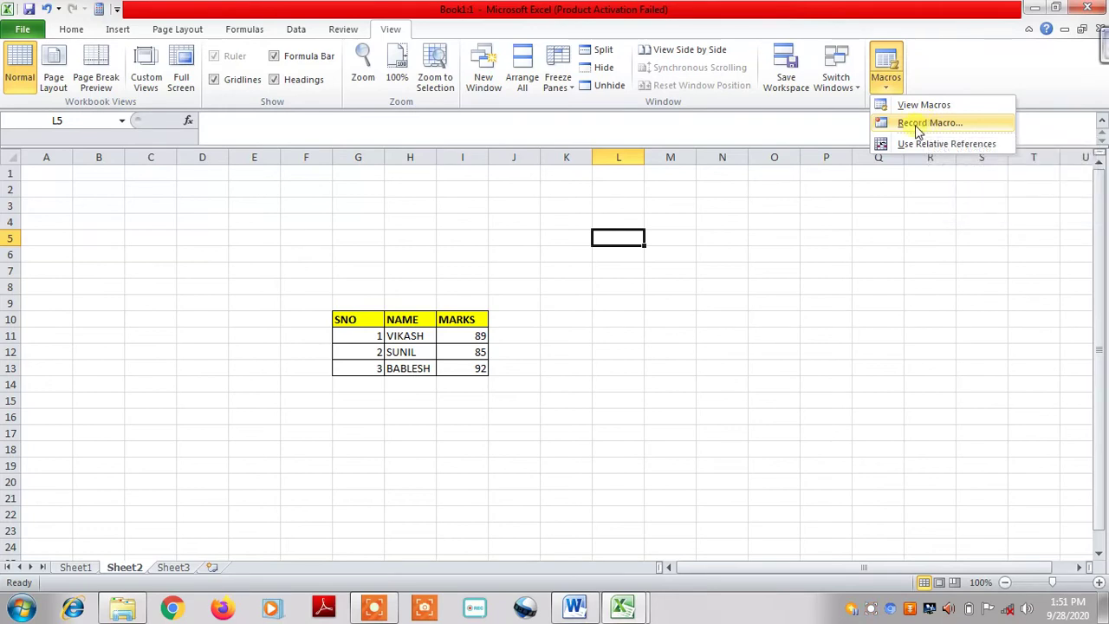
click(927, 122)
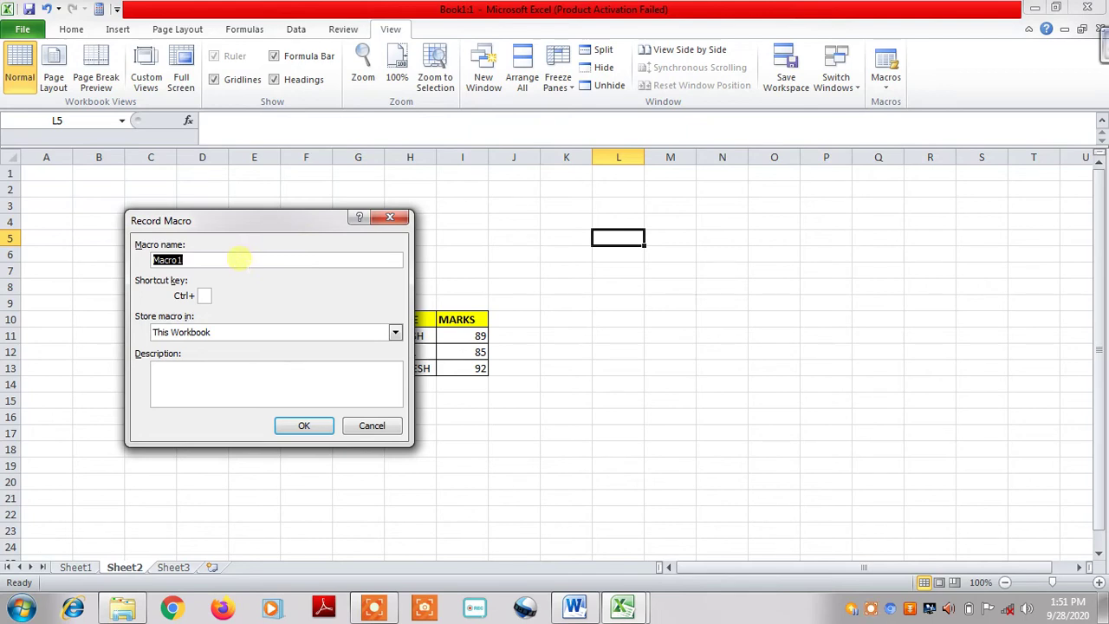
key(BackSpace)
text(VIKASH)
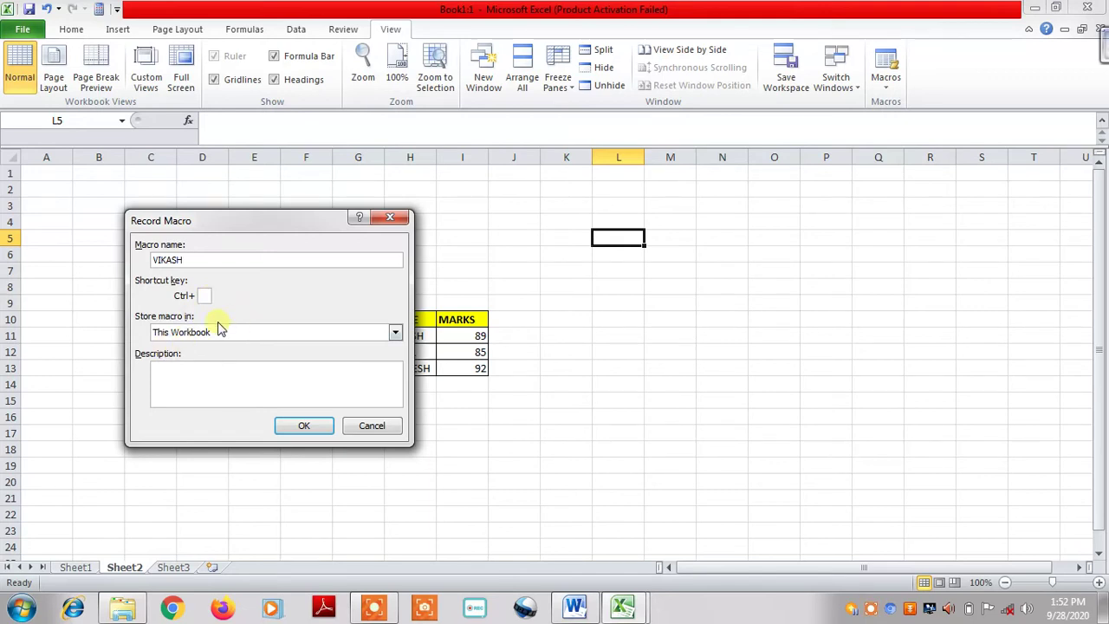
- Set the new macro's storage location to This Workbook
click(223, 332)
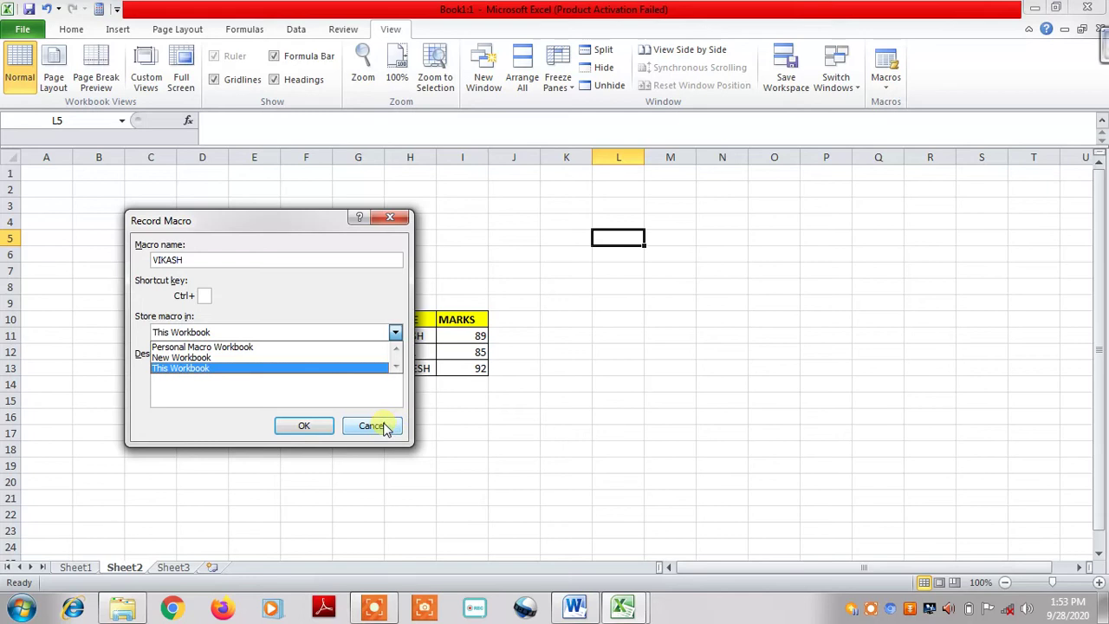
click(216, 367)
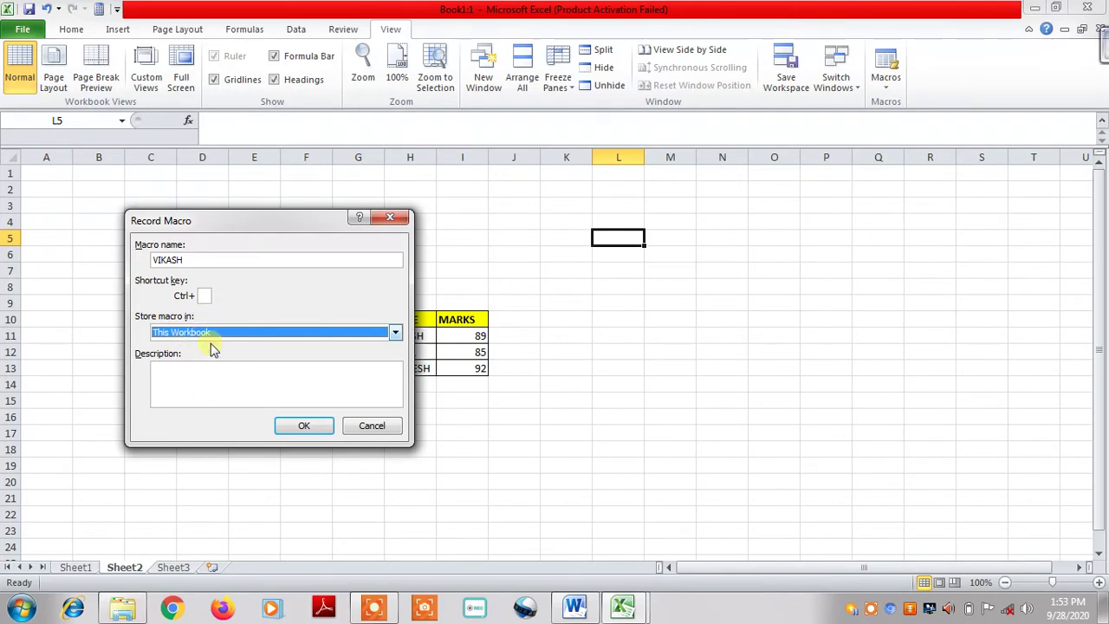
- Confirm the Record Macro settings so recording begins
click(303, 426)
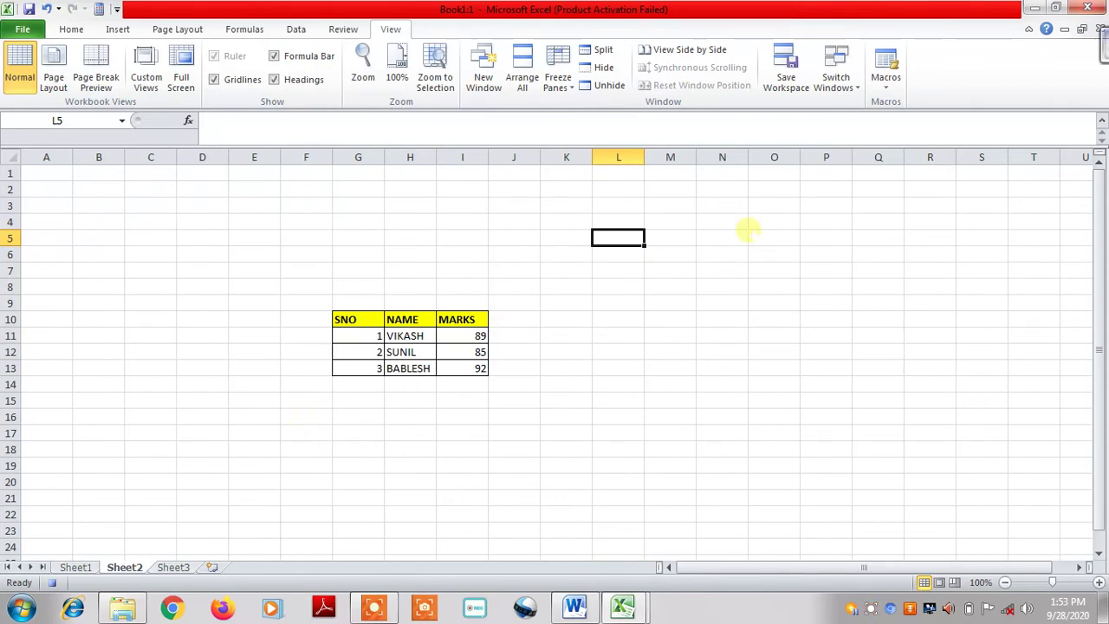
click(885, 85)
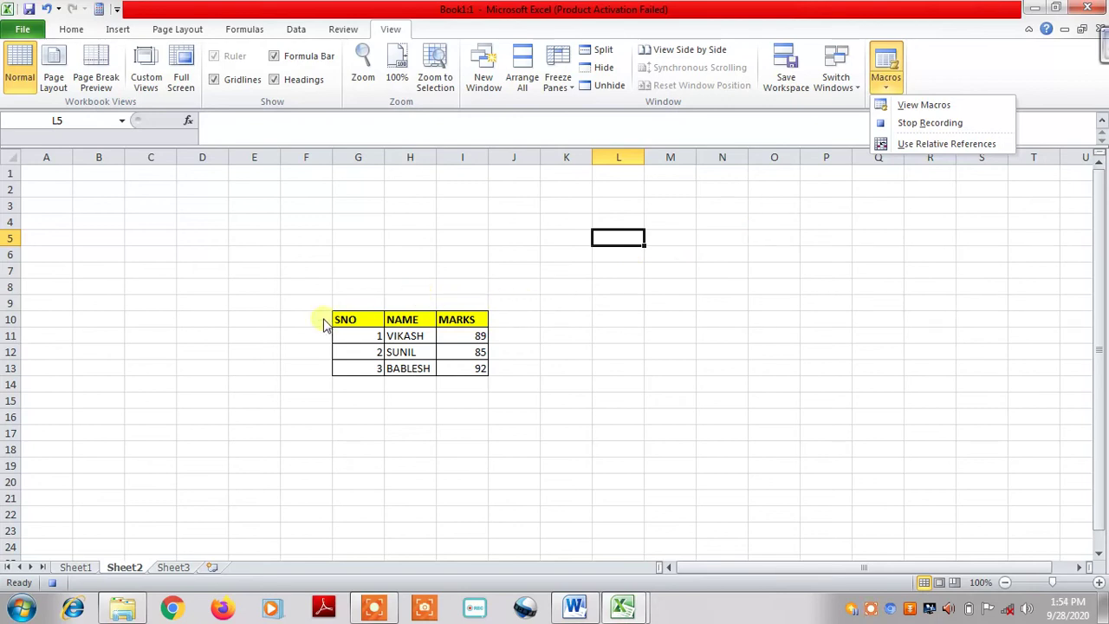
click(347, 338)
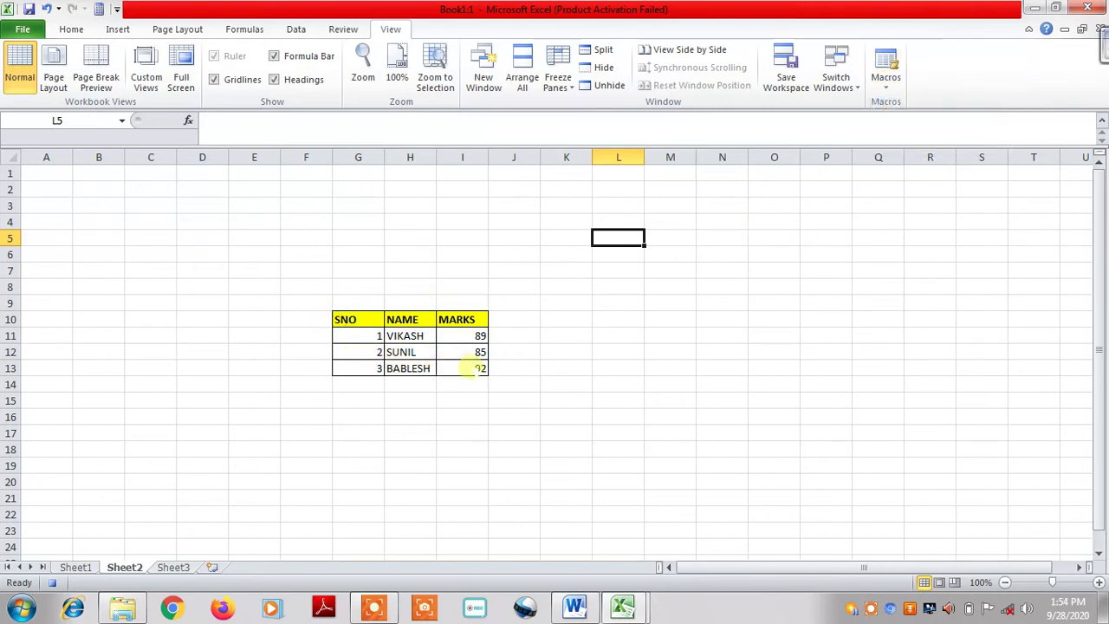
- Make the G10:I13 table text italic, centred and size 14
click(345, 320)
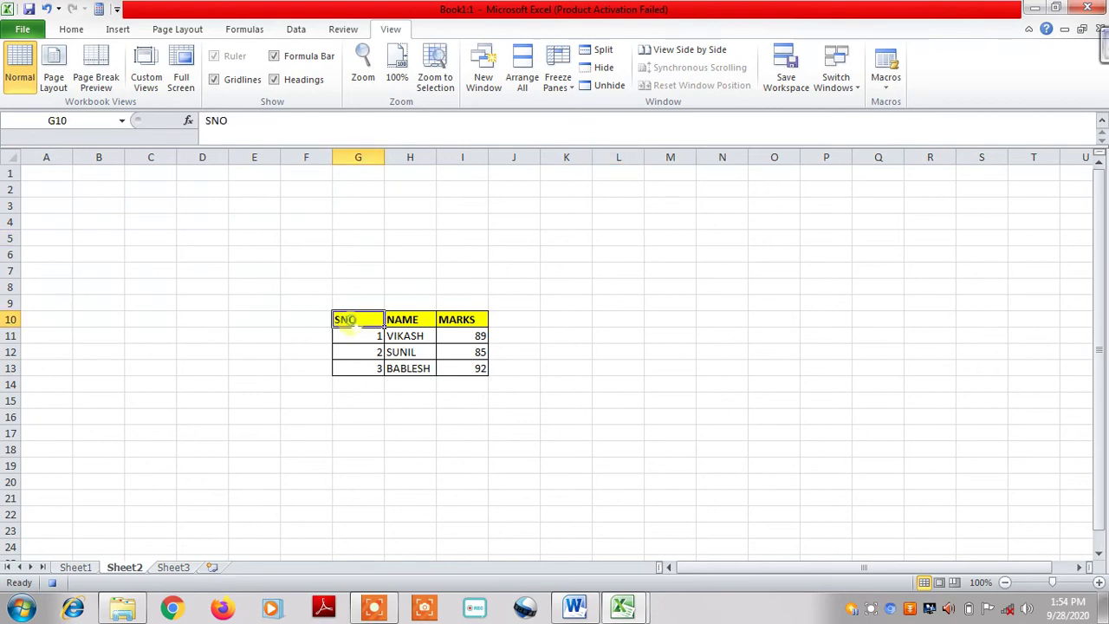
drag(345, 319, 477, 365)
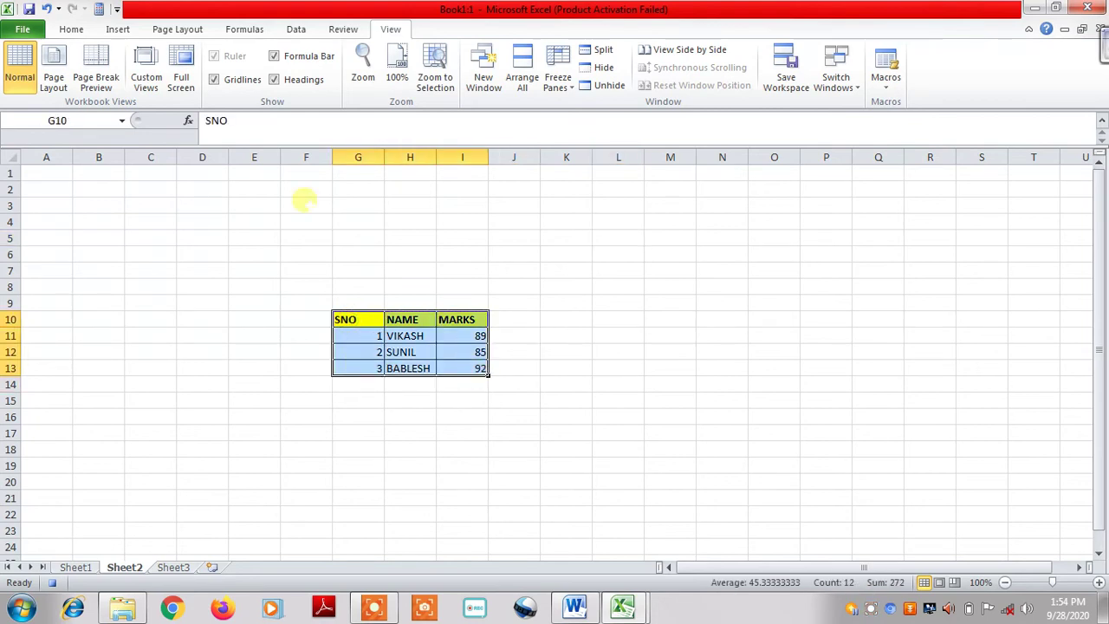
click(71, 30)
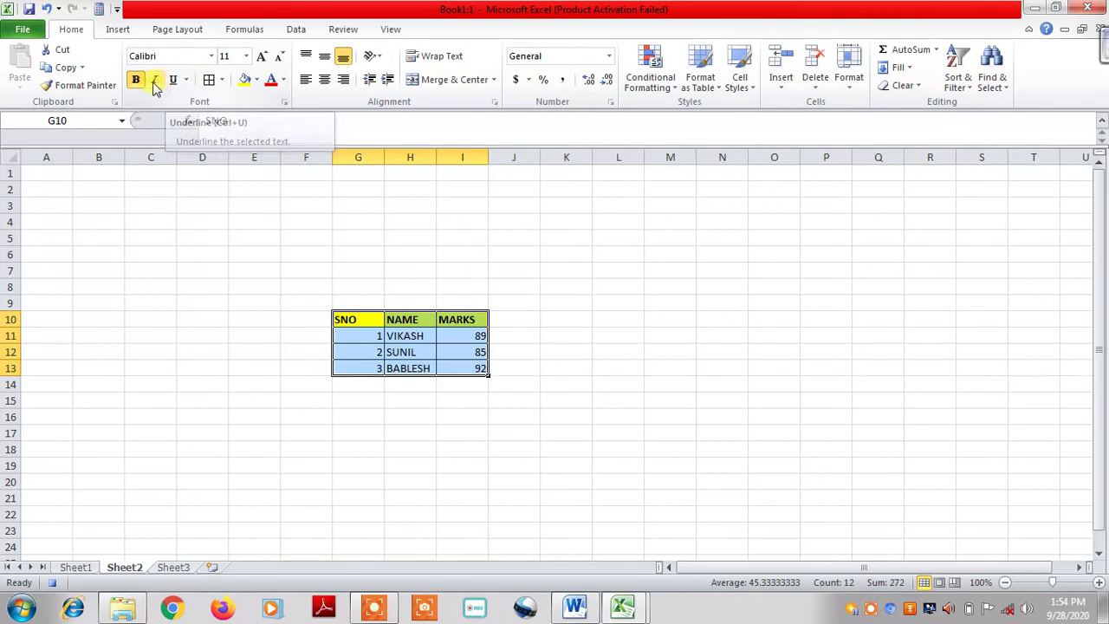
click(154, 82)
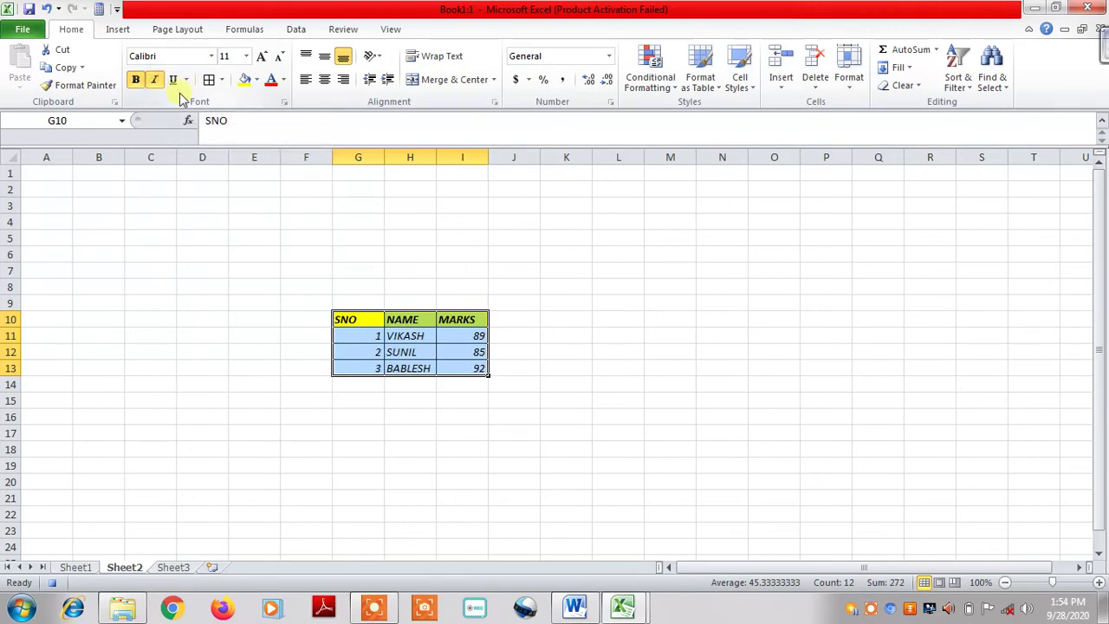
click(323, 80)
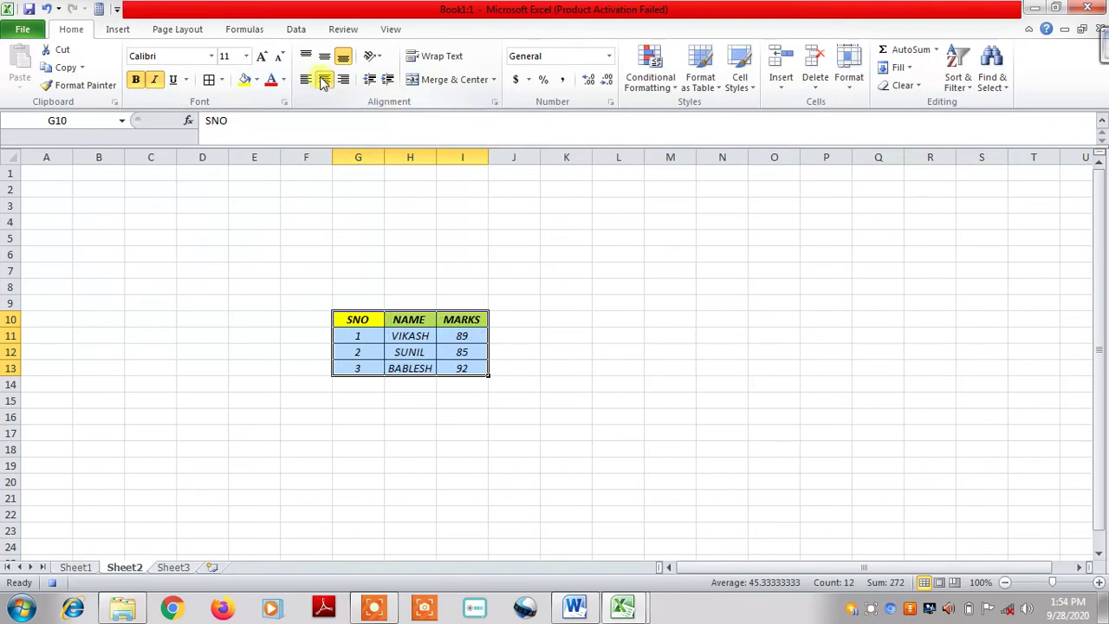
click(260, 57)
click(261, 57)
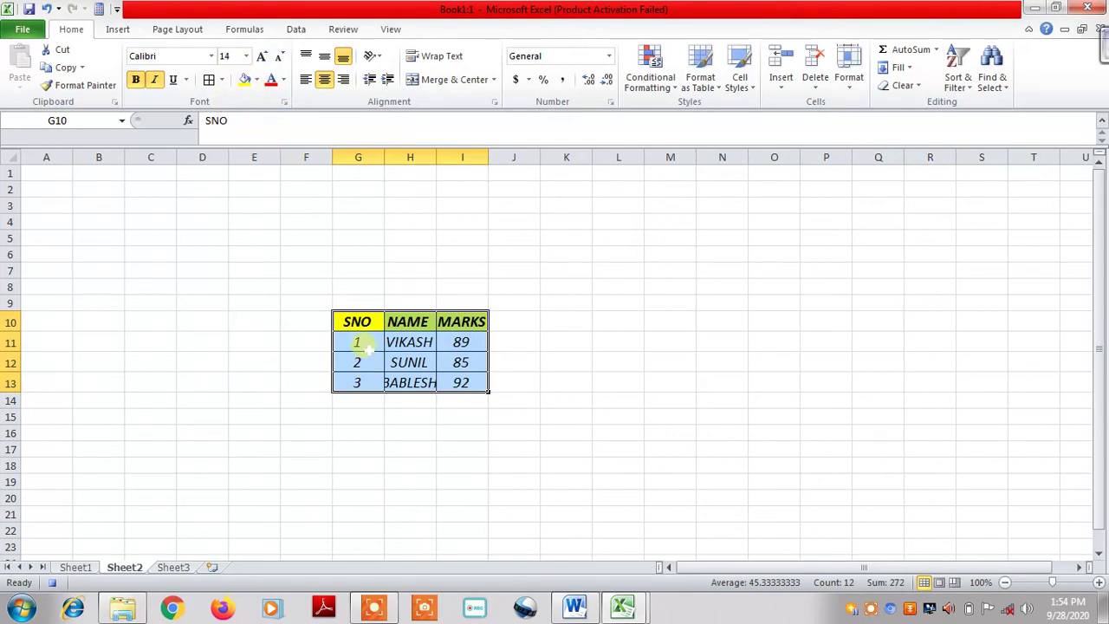
- Fill NAME values H11:H13 light blue, MARKS I11:I13 green and SNO G11:G13 blue
drag(407, 346, 407, 388)
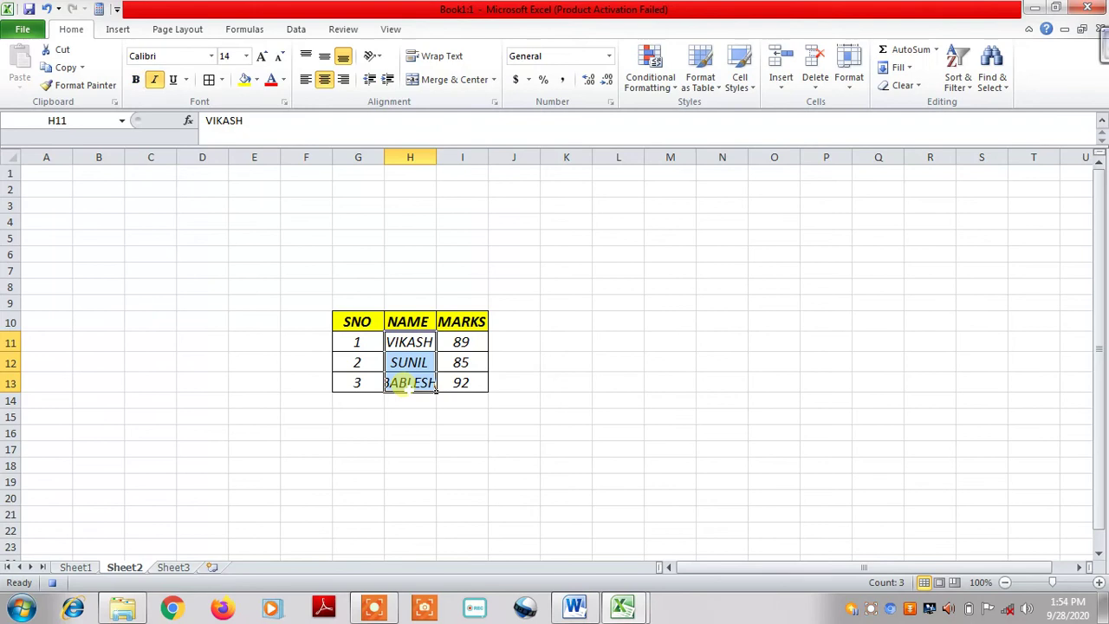
click(256, 83)
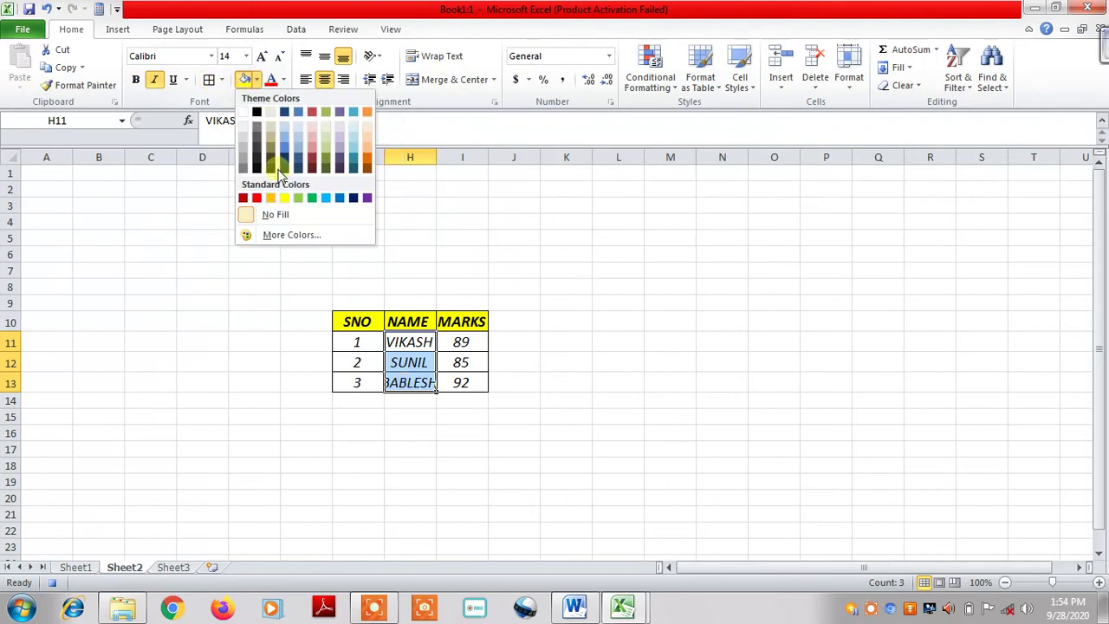
click(326, 198)
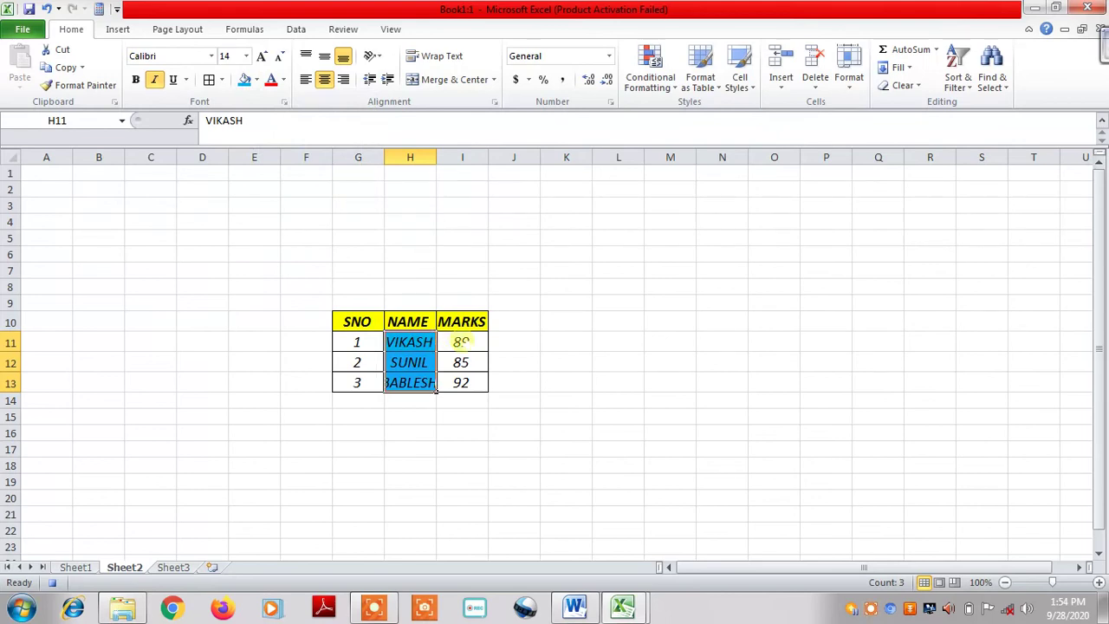
drag(460, 342, 463, 383)
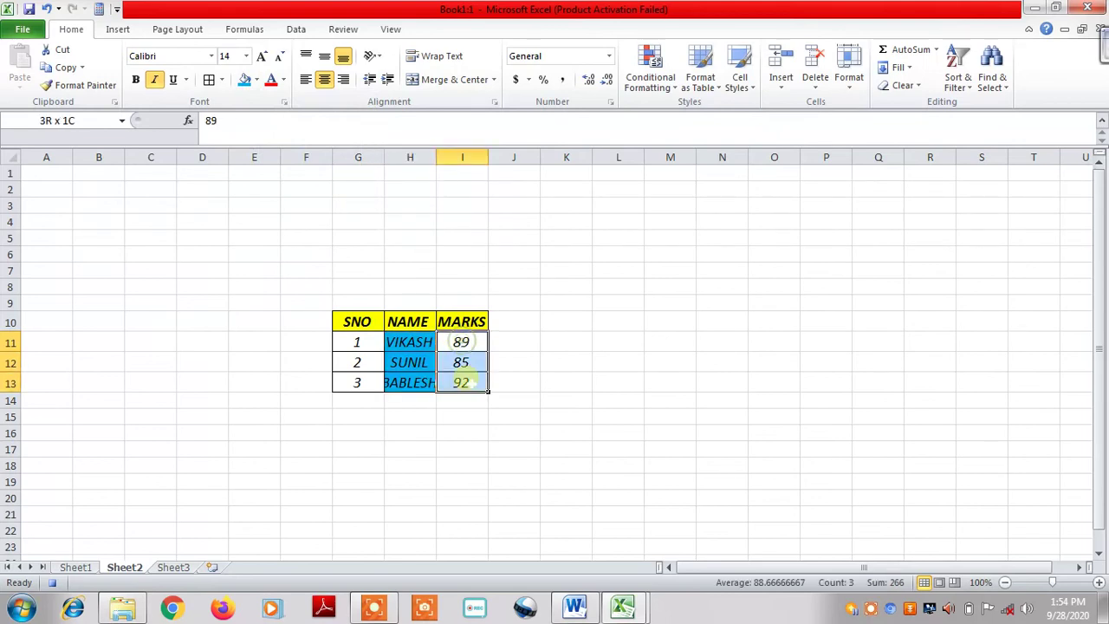
click(257, 79)
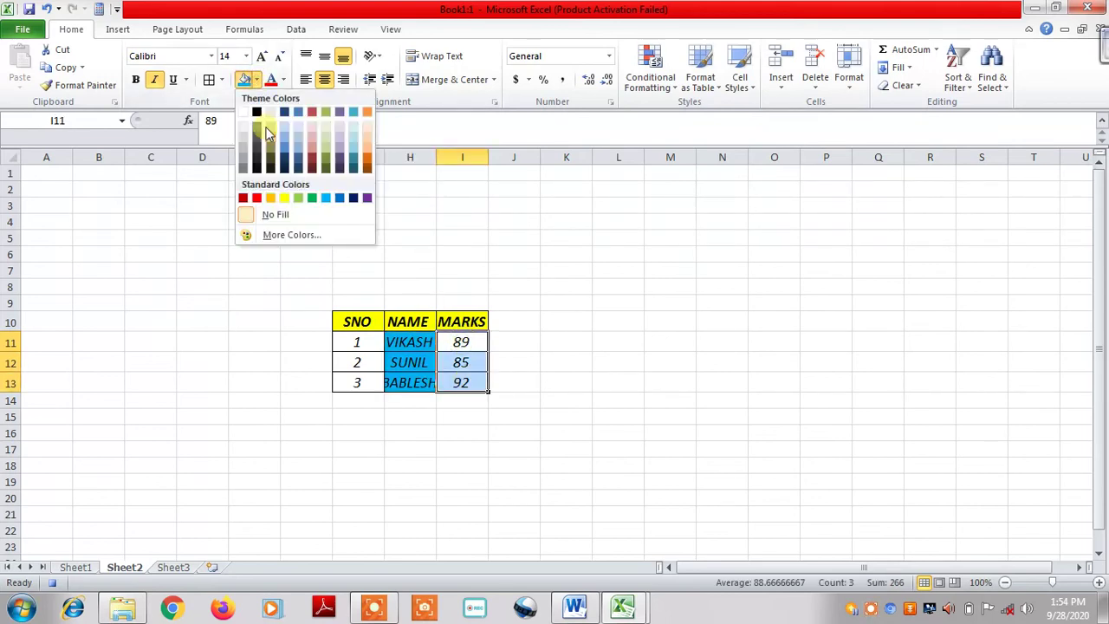
click(311, 197)
drag(346, 339, 356, 381)
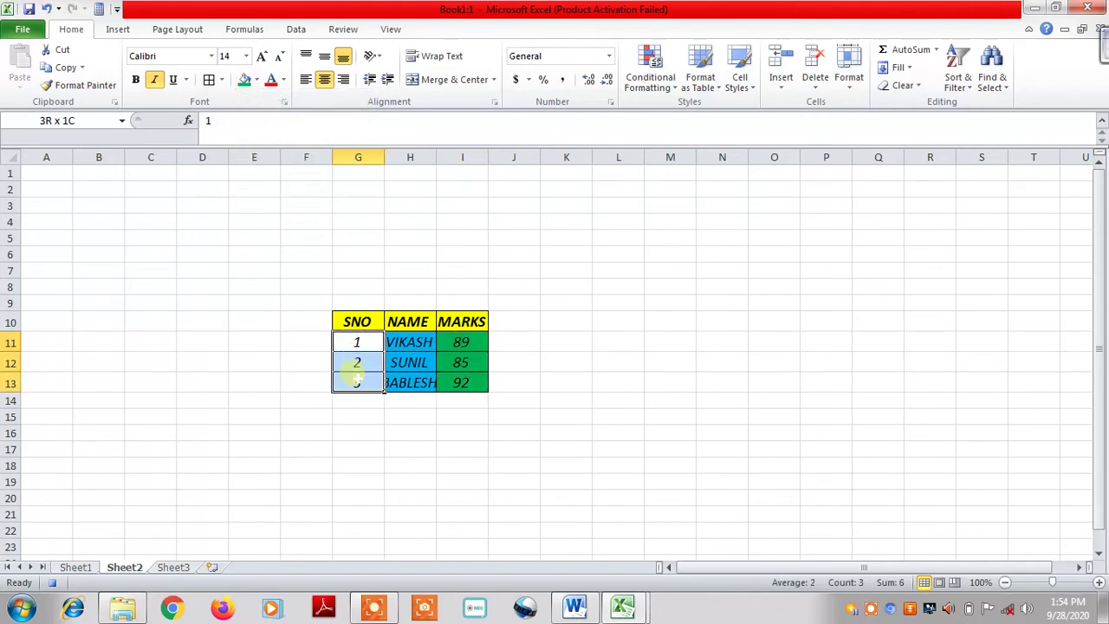
click(258, 80)
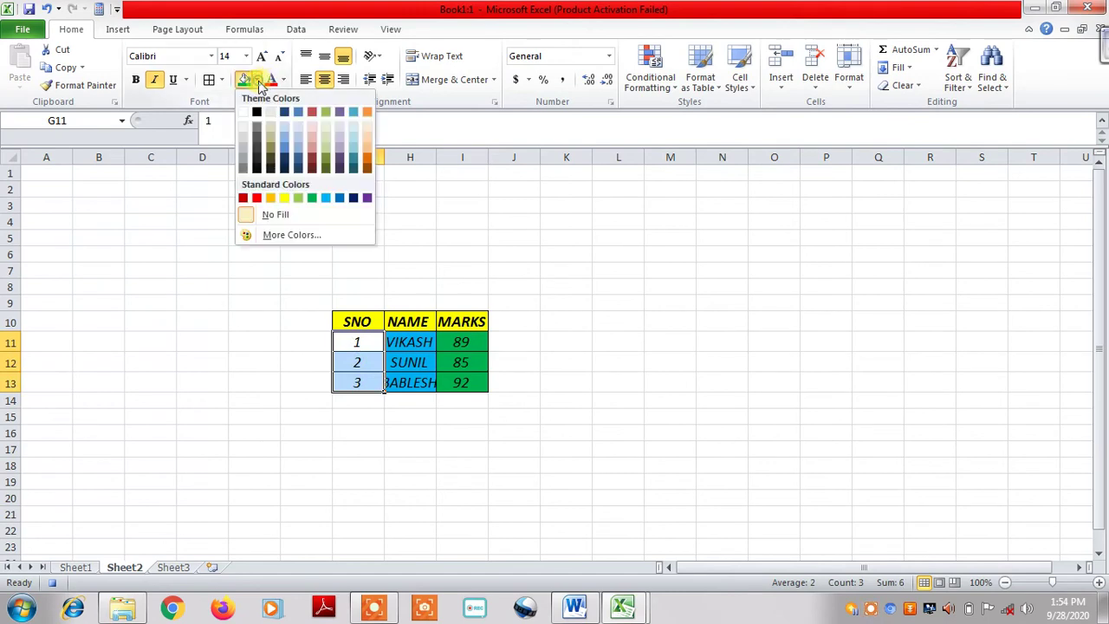
click(297, 111)
click(563, 253)
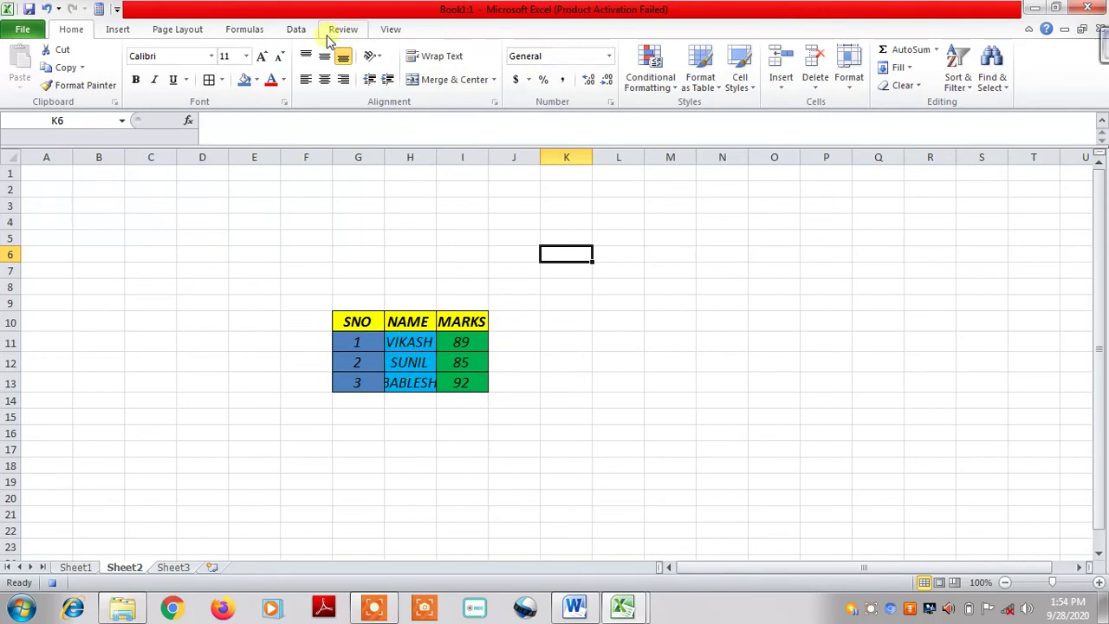
- Stop recording the macro
click(390, 29)
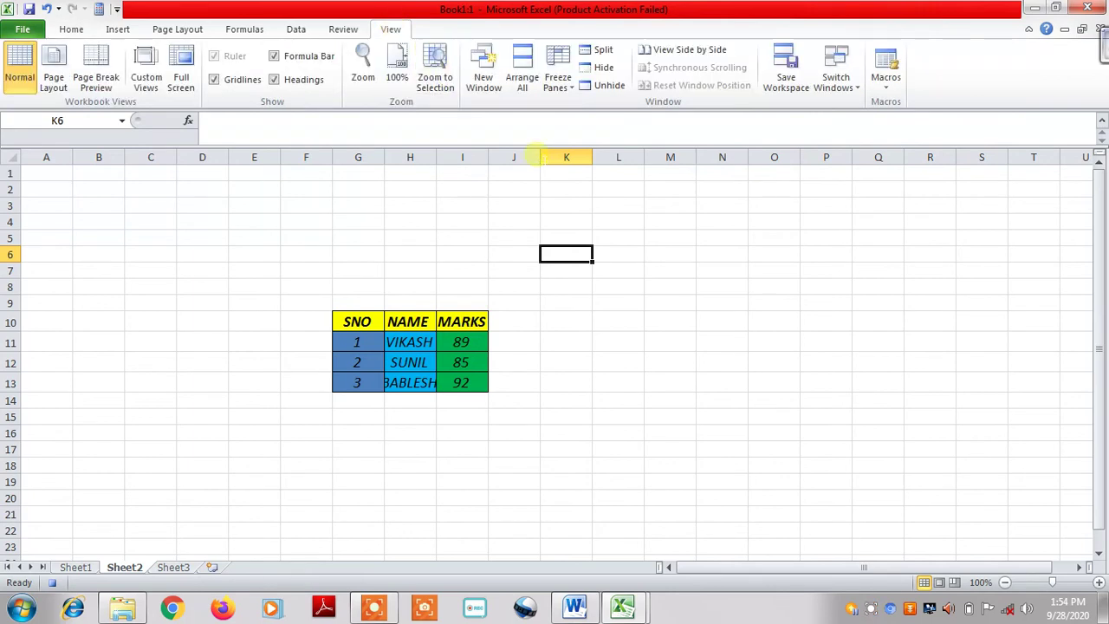
click(892, 92)
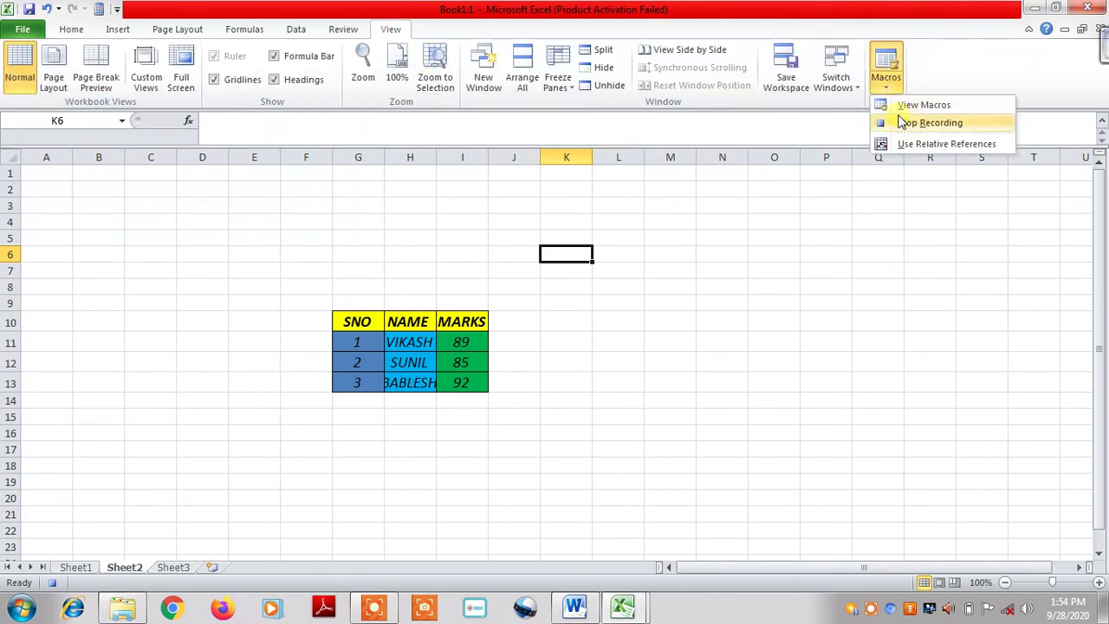
click(908, 123)
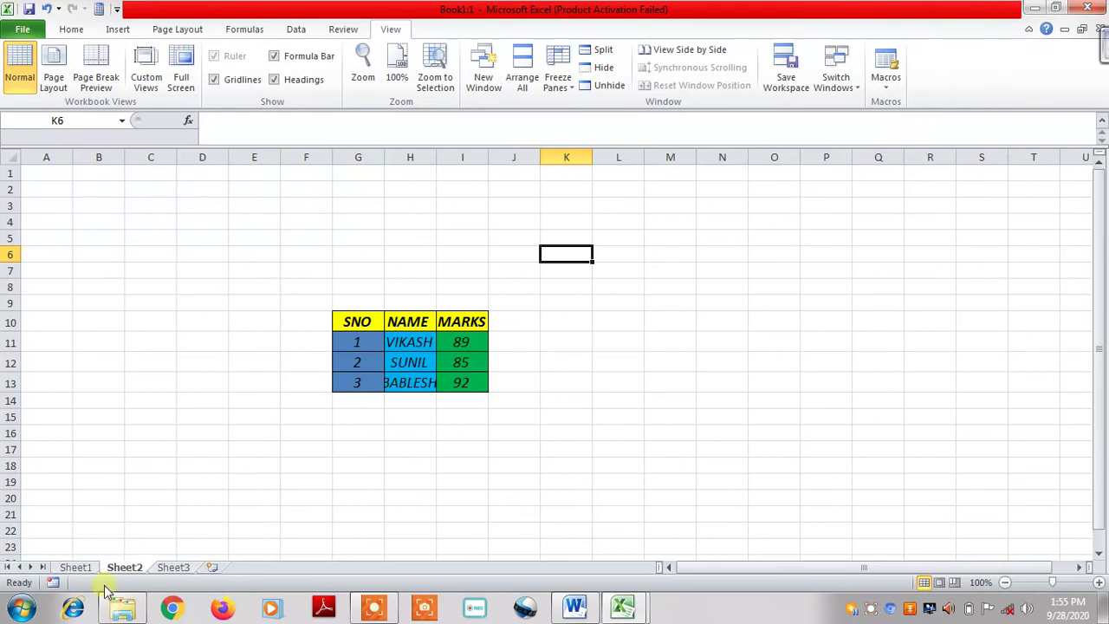
- Go to the empty Sheet3 and select cell G10 where the table starts
click(173, 567)
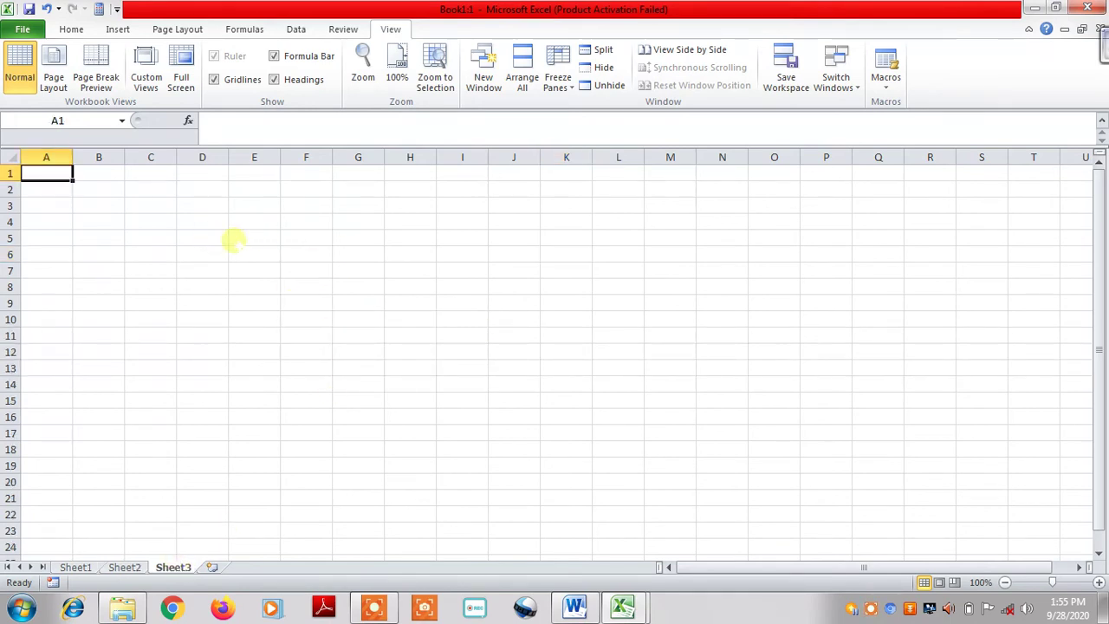
click(273, 237)
click(303, 252)
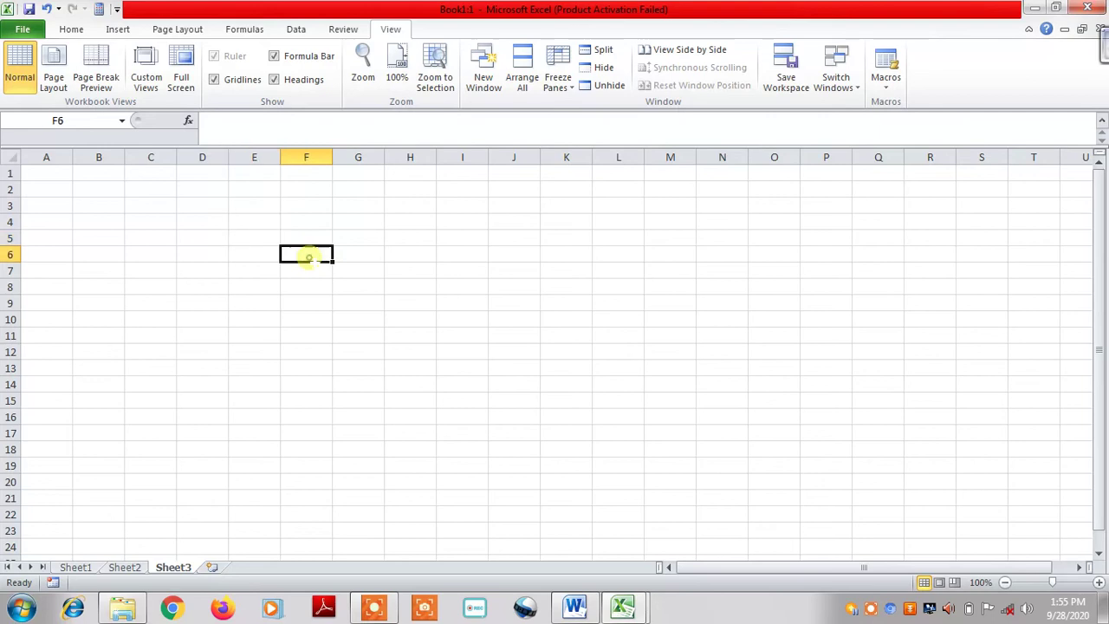
click(126, 568)
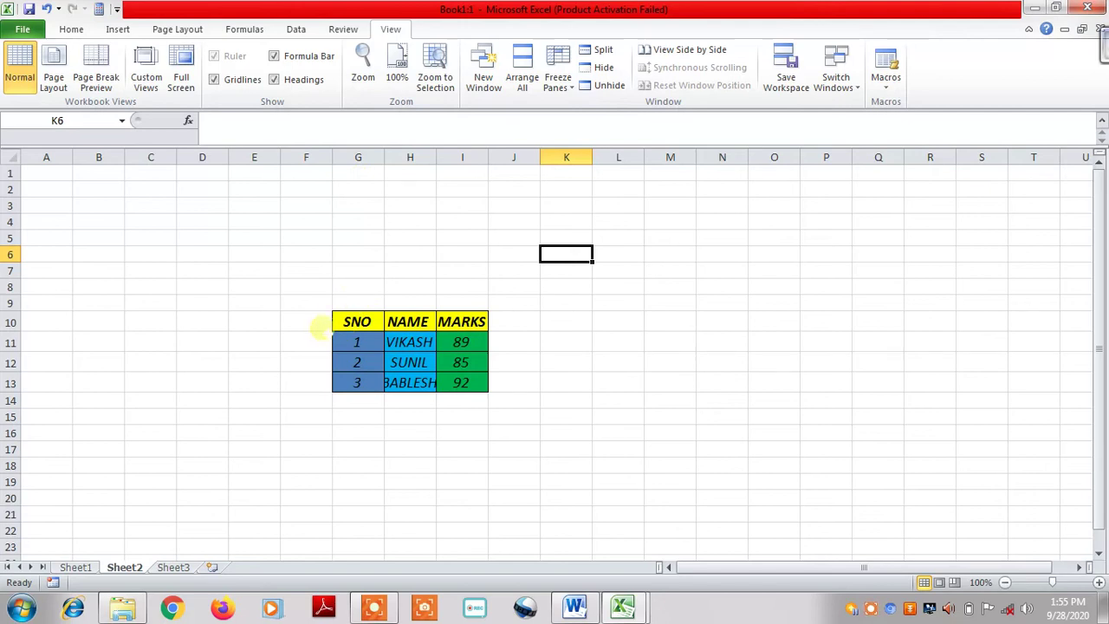
click(353, 327)
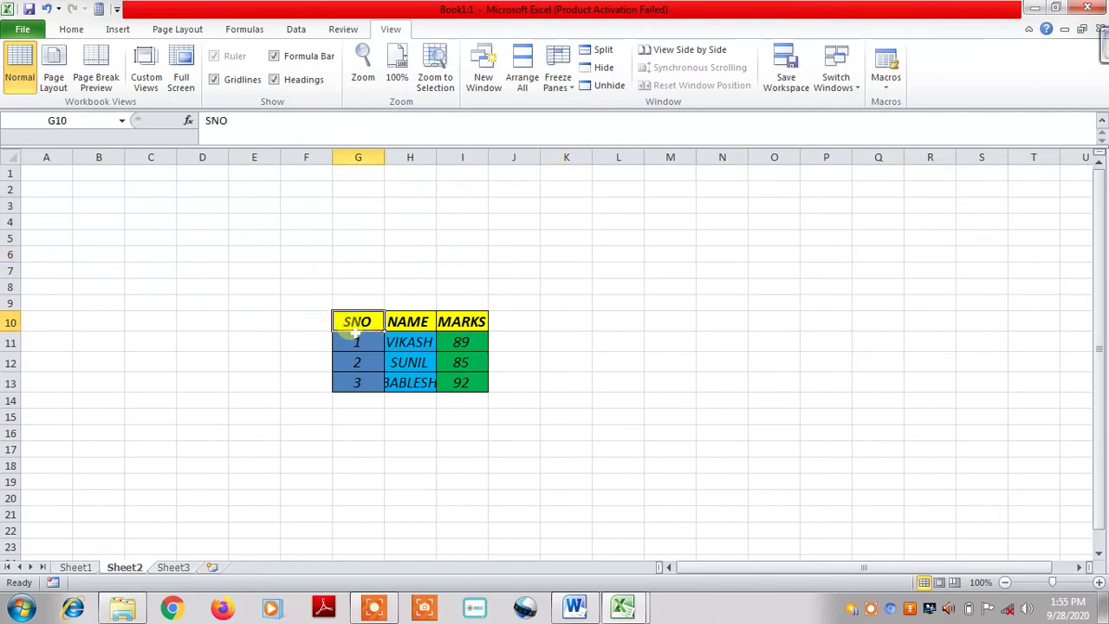
click(178, 569)
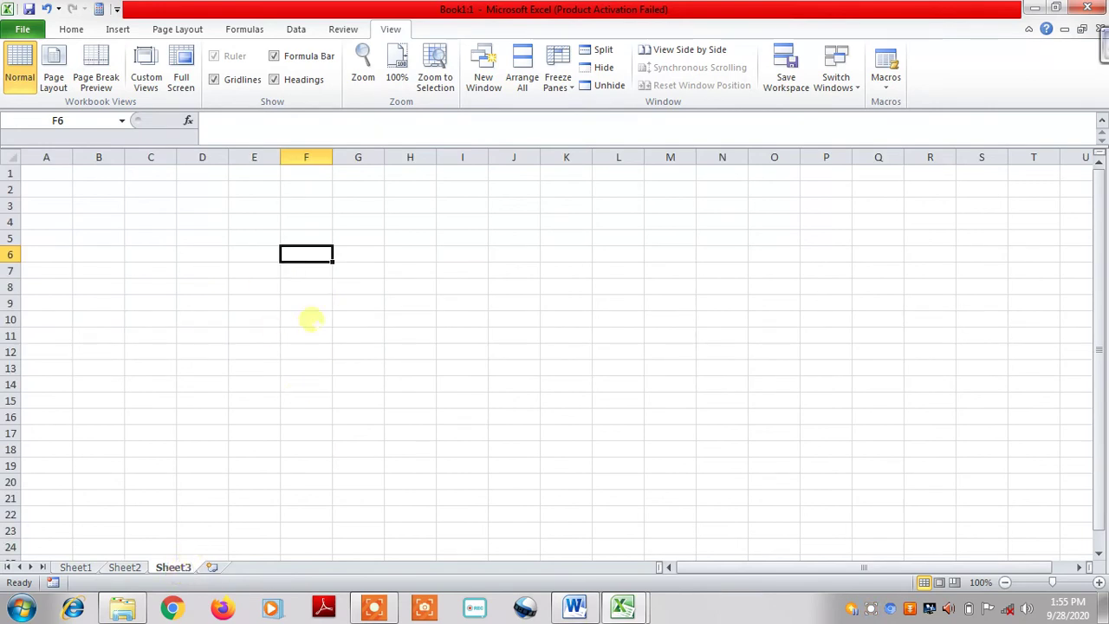
click(357, 319)
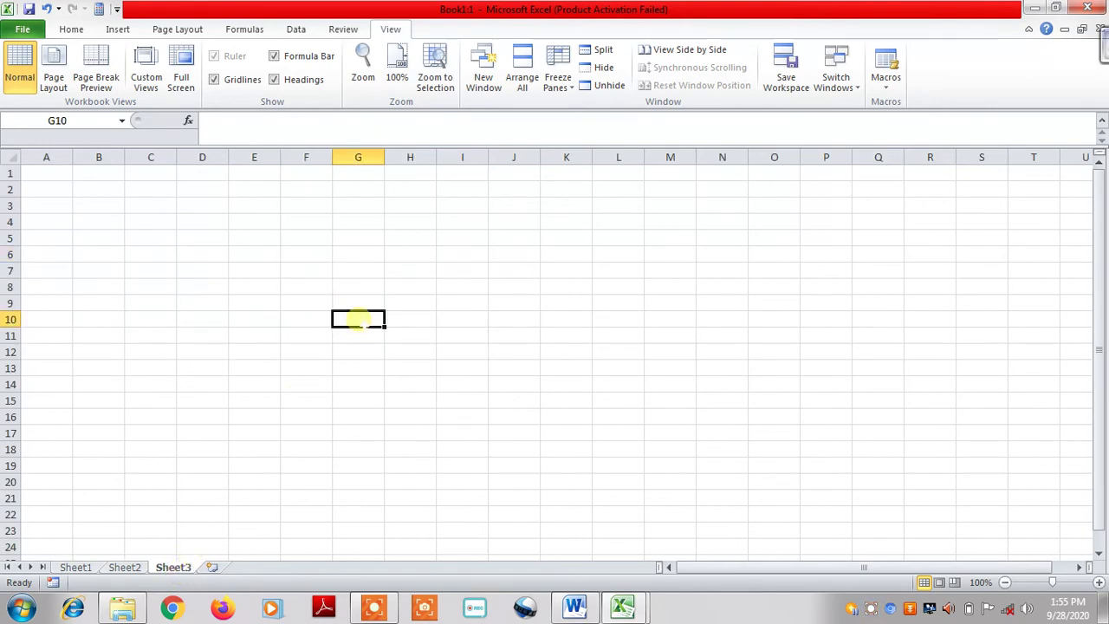
- Run the recorded macro on Sheet3 from the macros list
click(898, 93)
click(890, 108)
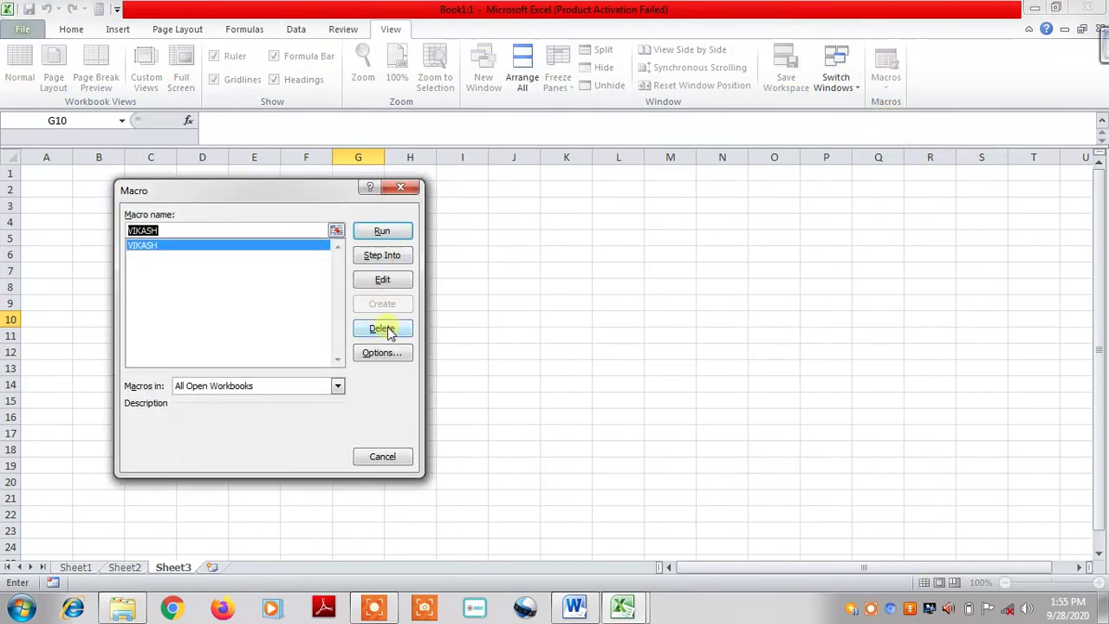
click(382, 232)
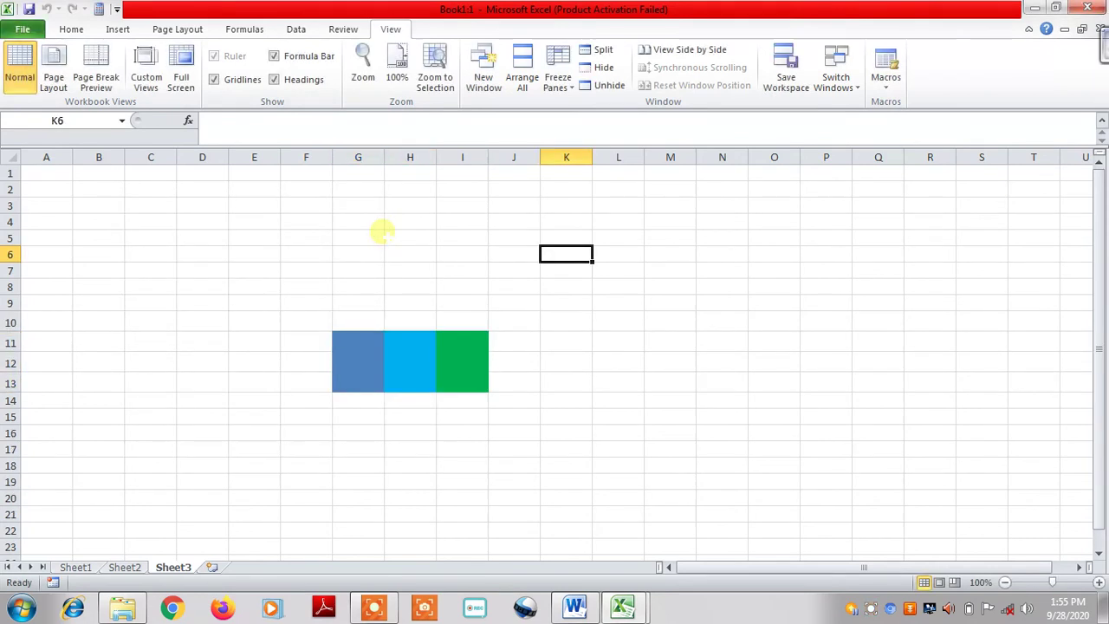
- Check the replayed fills in cells I11, H12 and G12, then return to Sheet2
click(462, 343)
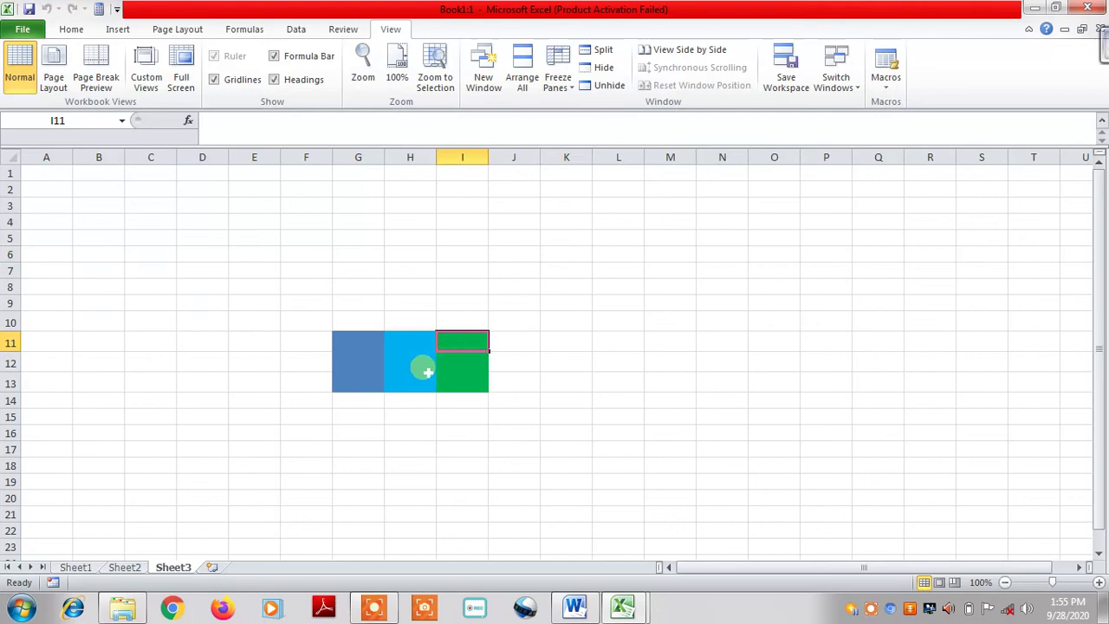
click(391, 364)
click(356, 362)
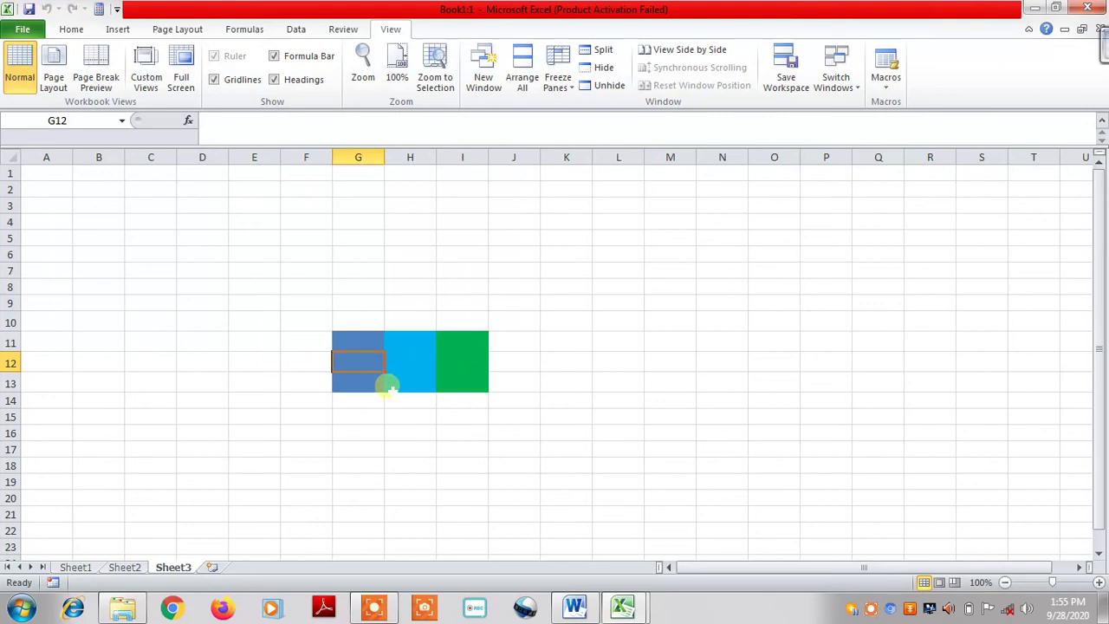
click(123, 567)
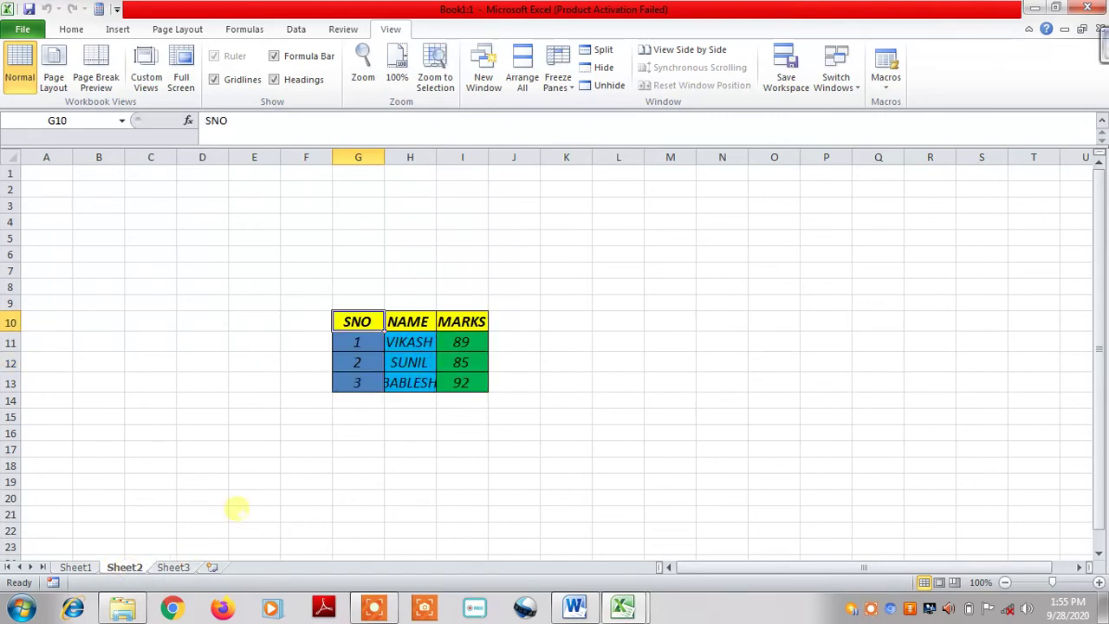
- Enter NAME in M5, MARKS in N5 and a student name in M6
click(647, 239)
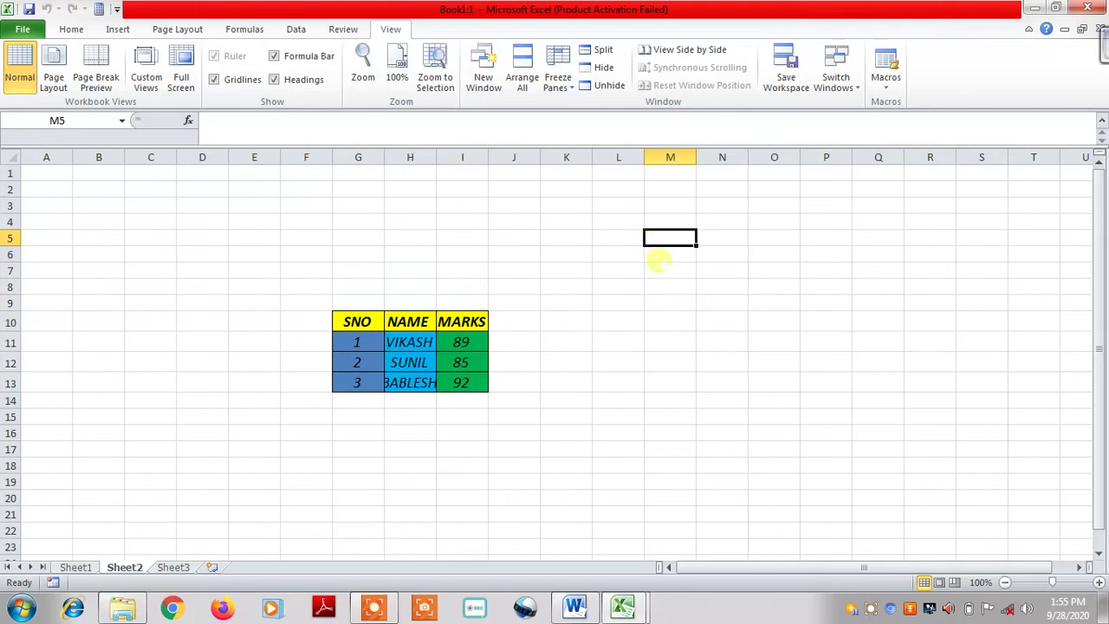
text(NAME)
key(Tab)
text(MAR)
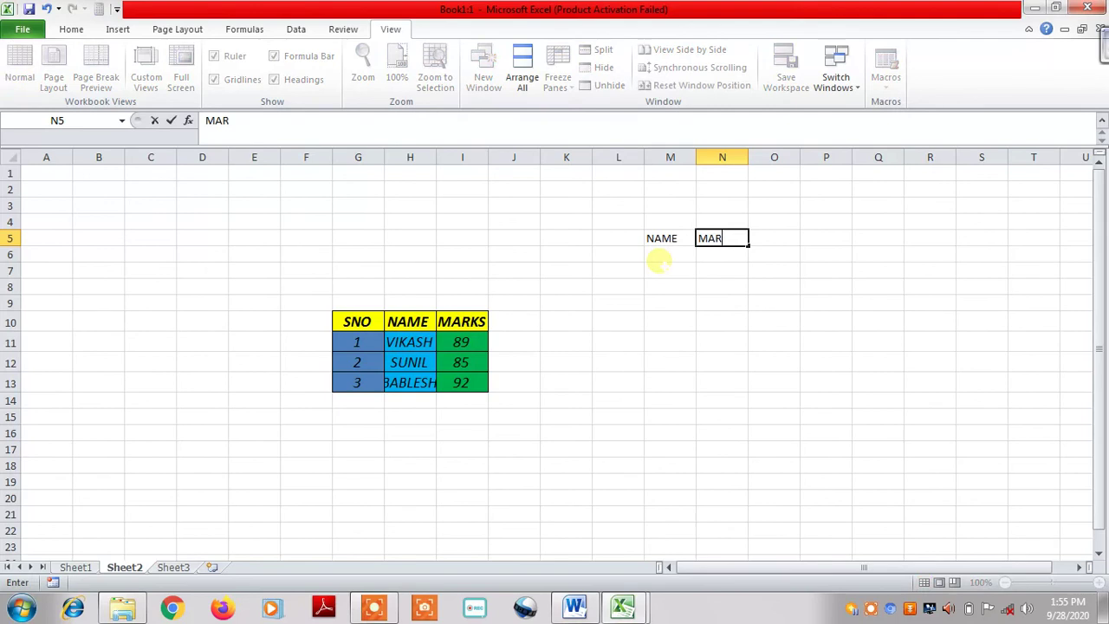
key(Tab)
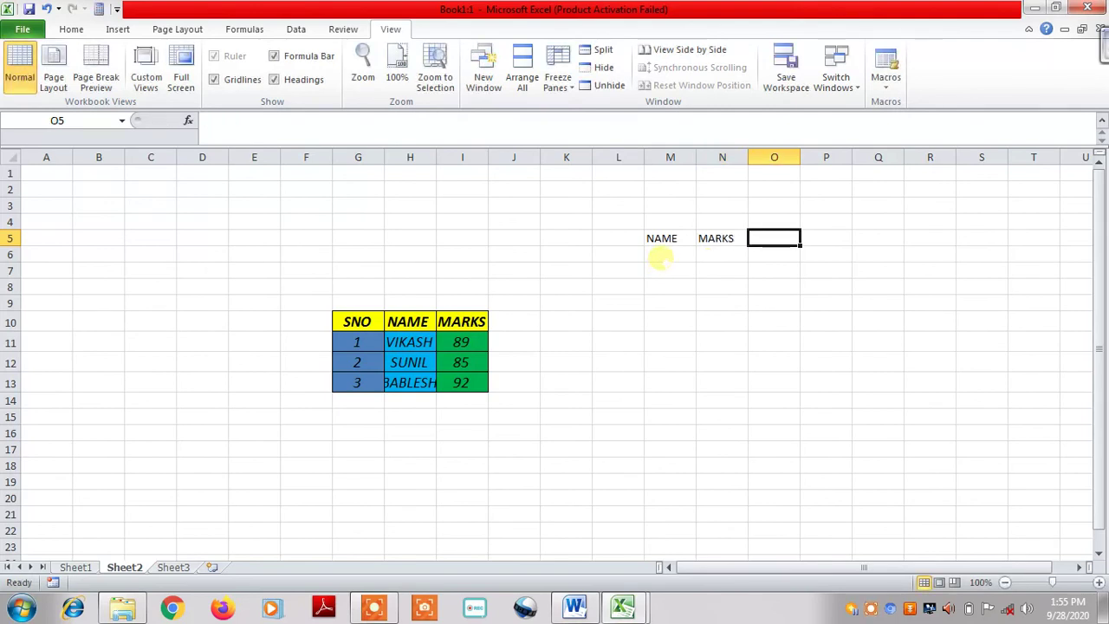
click(660, 256)
text(VIKASH)
- Clear the M6 entry and the NAME and MARKS headings from M5 and N5
key(BackSpace)
key(BackSpace)
key(BackSpace)
click(664, 238)
key(BackSpace)
click(712, 240)
key(BackSpace)
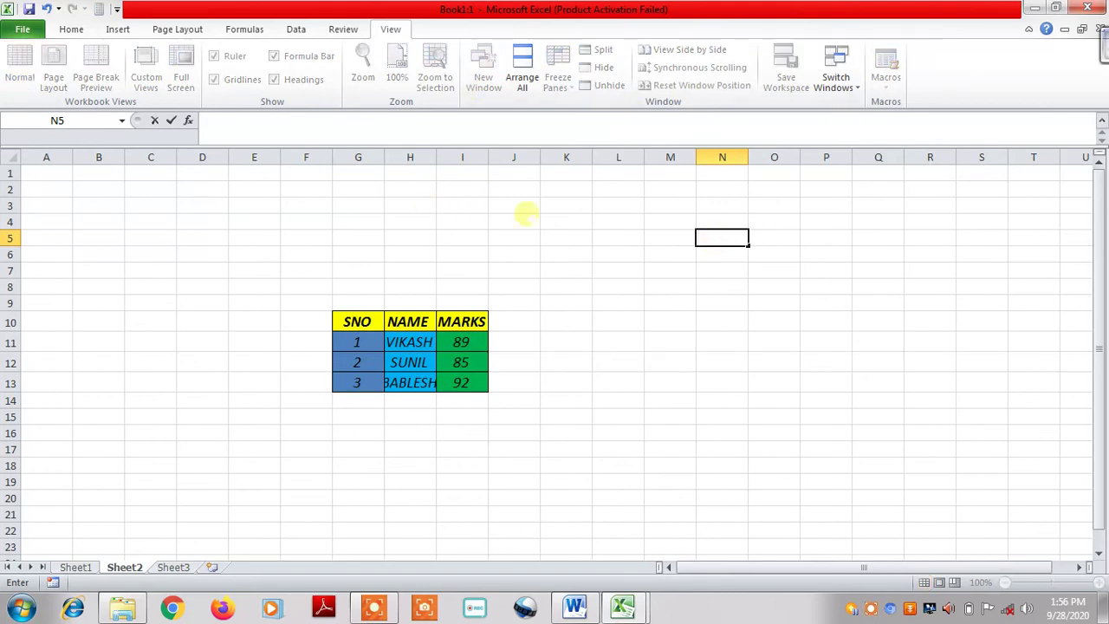
click(526, 218)
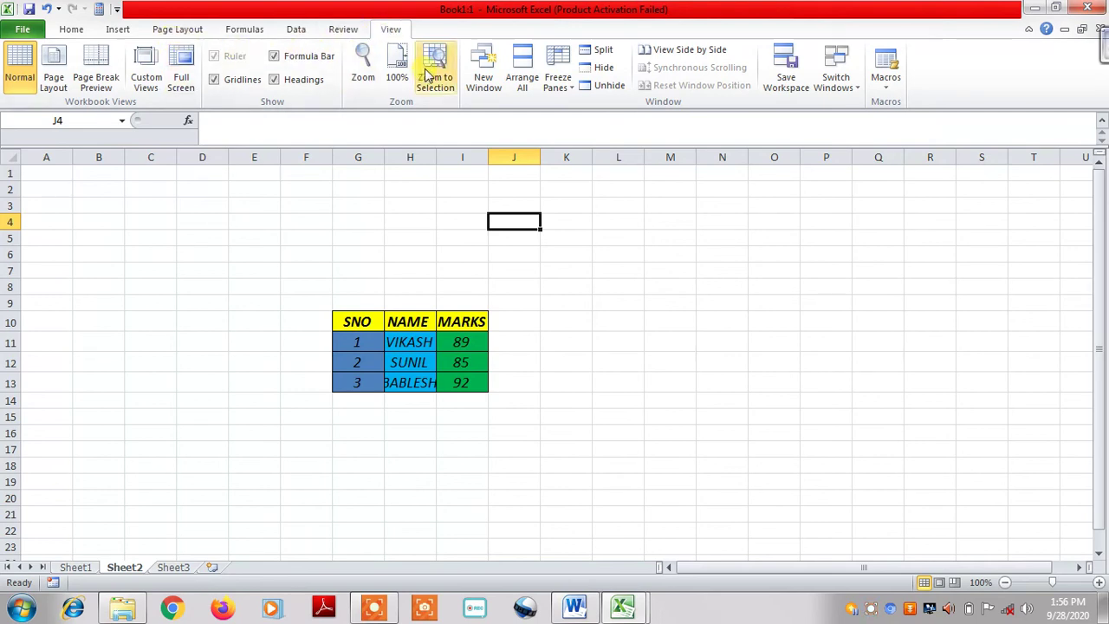
- Record a new macro named TABLE in This Workbook, replacing the default Macro2
click(886, 85)
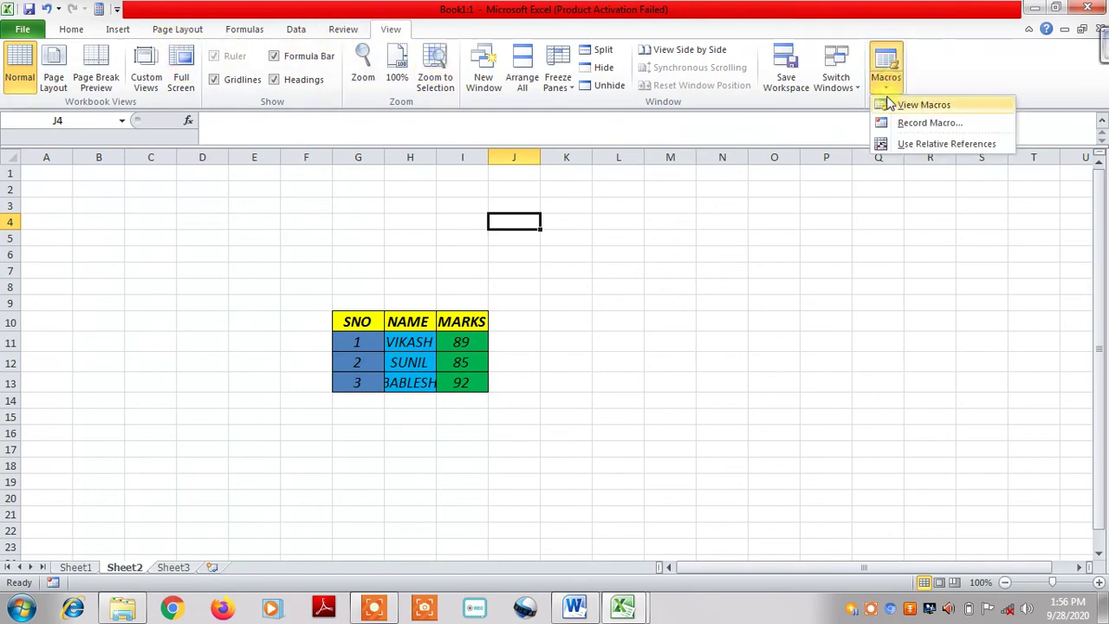
click(927, 123)
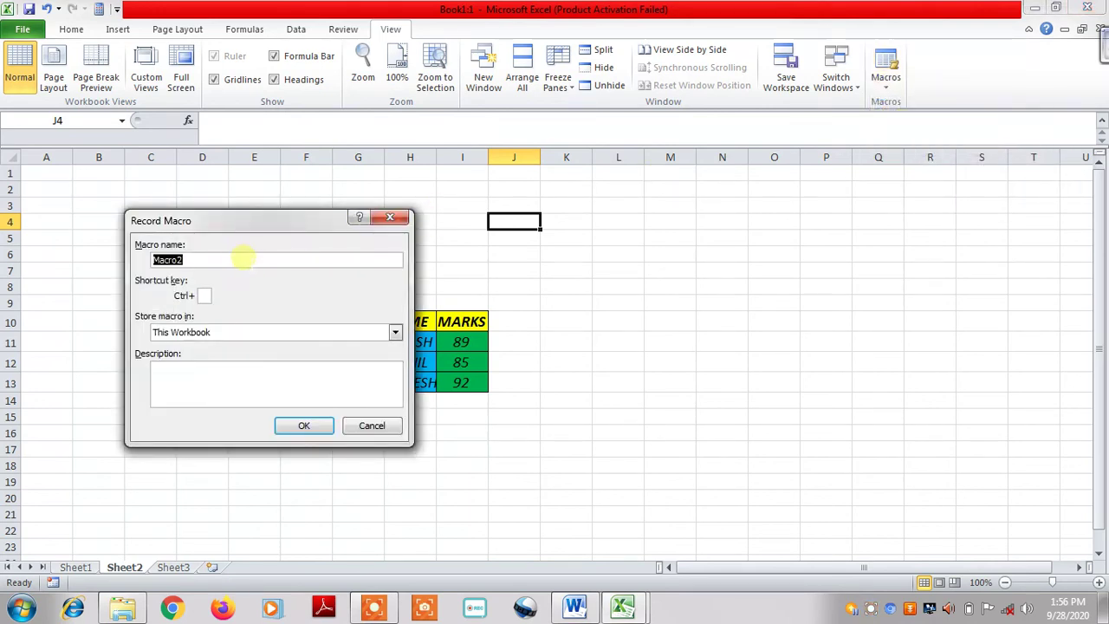
key(BackSpace)
text(TABLE)
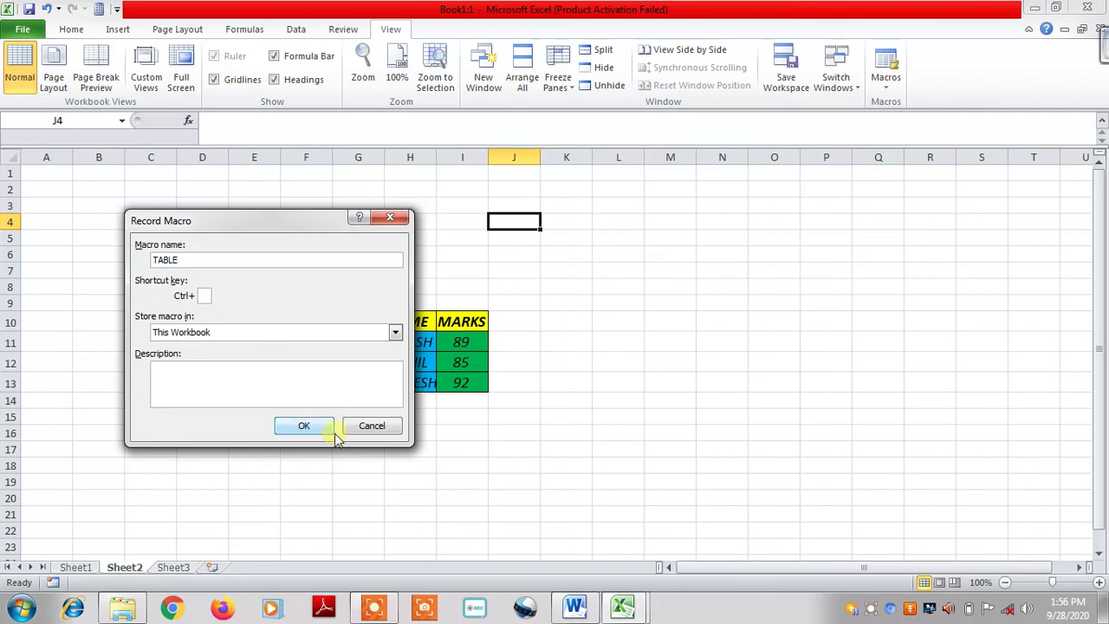
click(307, 425)
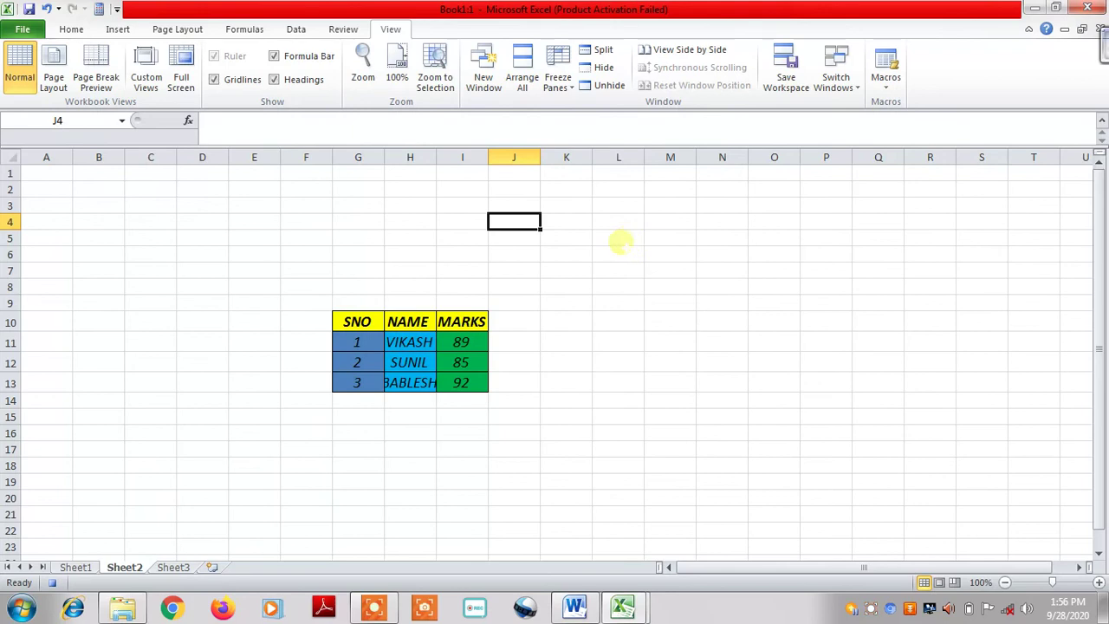
- Enter the headings NAME in L5 and MARKS in M5
click(618, 240)
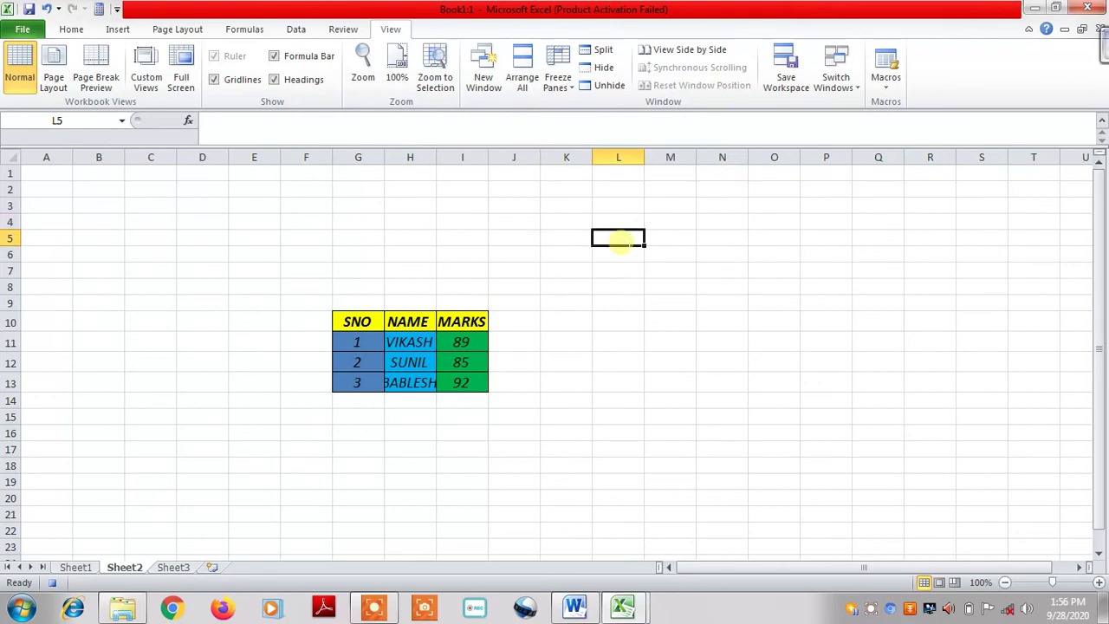
text(NAME)
key(Tab)
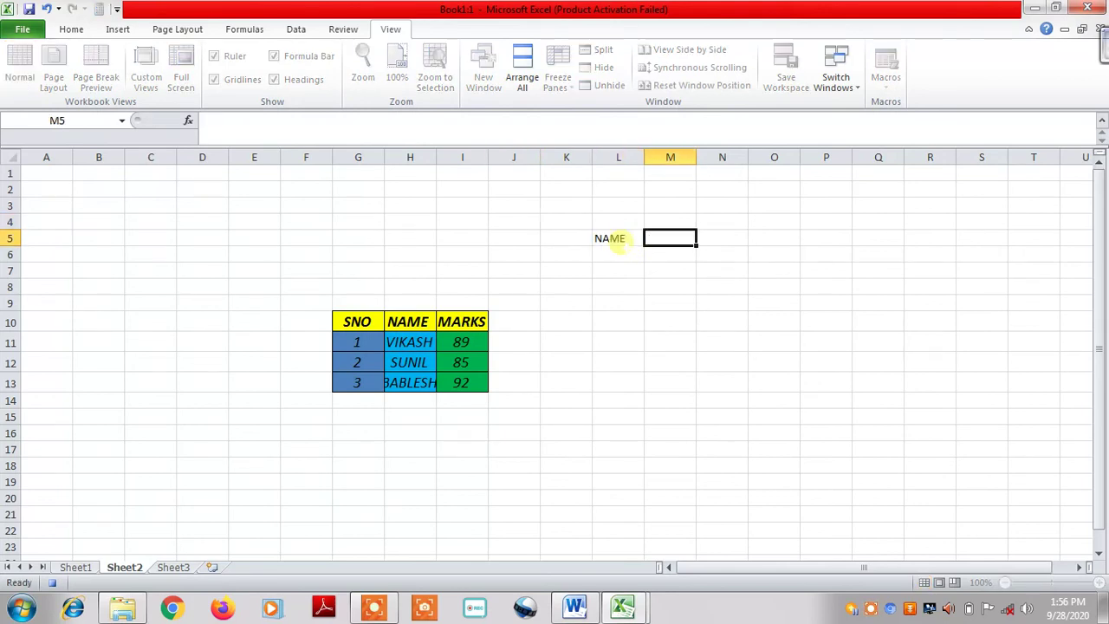
text(MARKS)
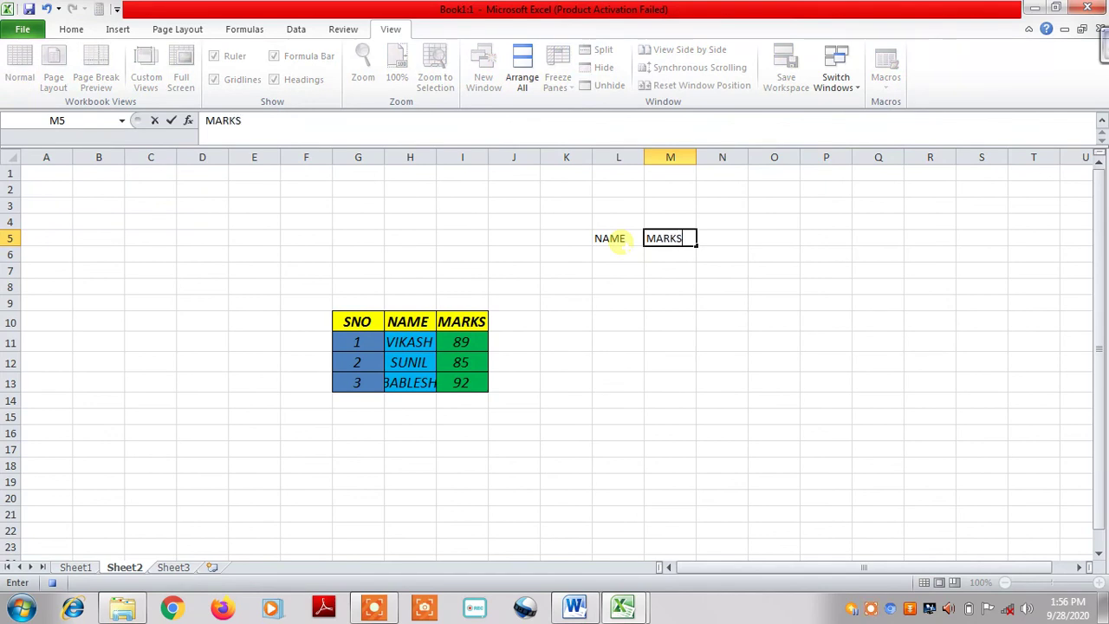
key(Tab)
- List four student names in L6:L9 and begin a fifth entry before Excel stops working
click(613, 252)
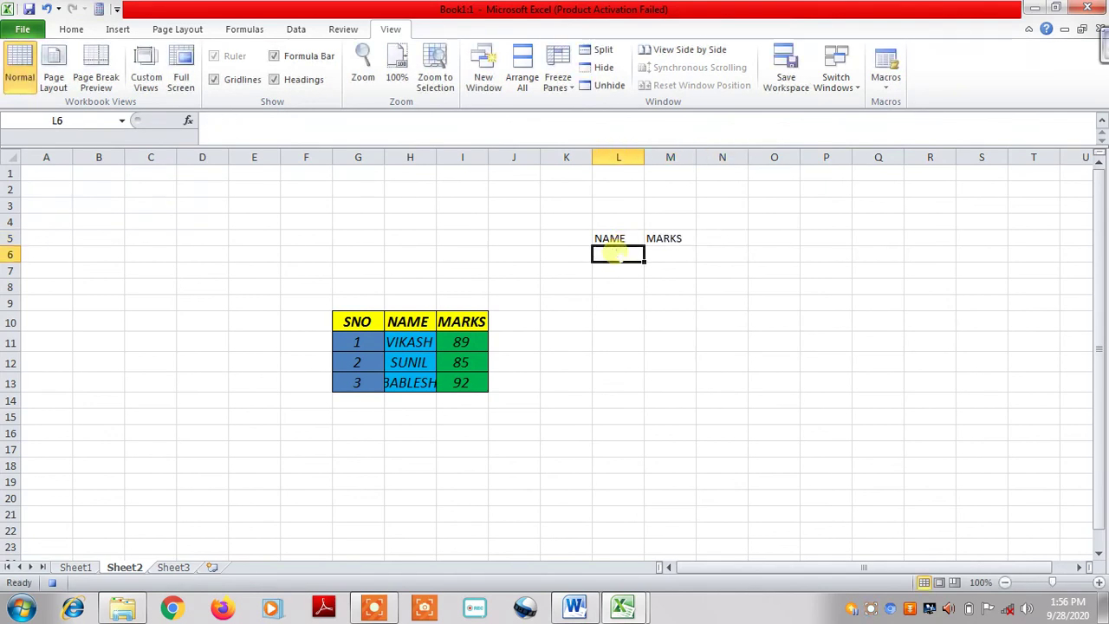
text(VIKASH)
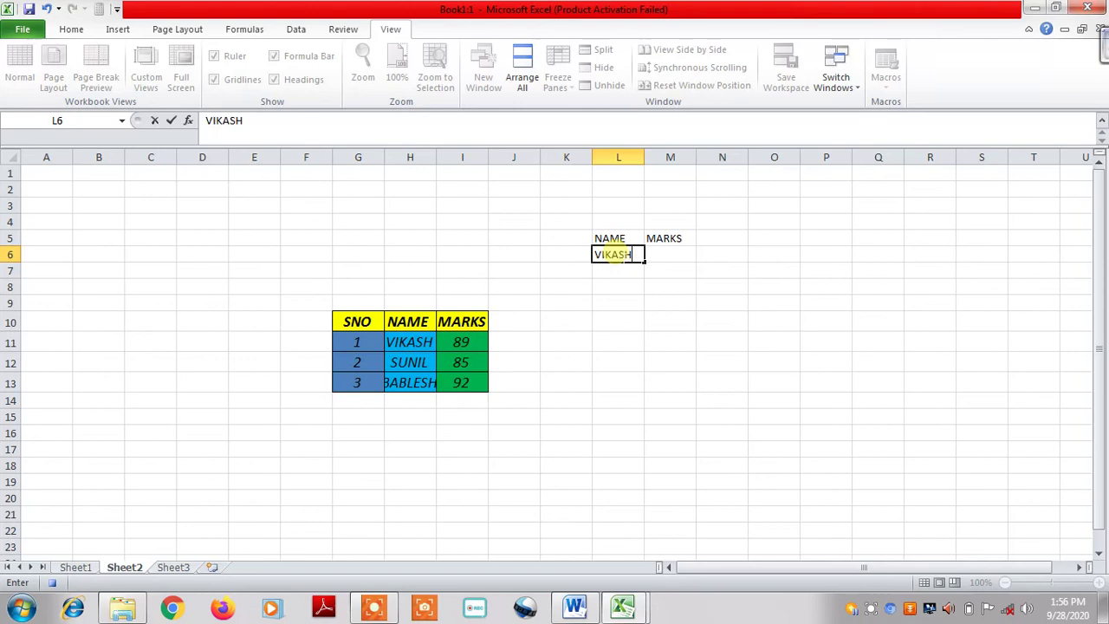
key(Return)
text(RAHUL)
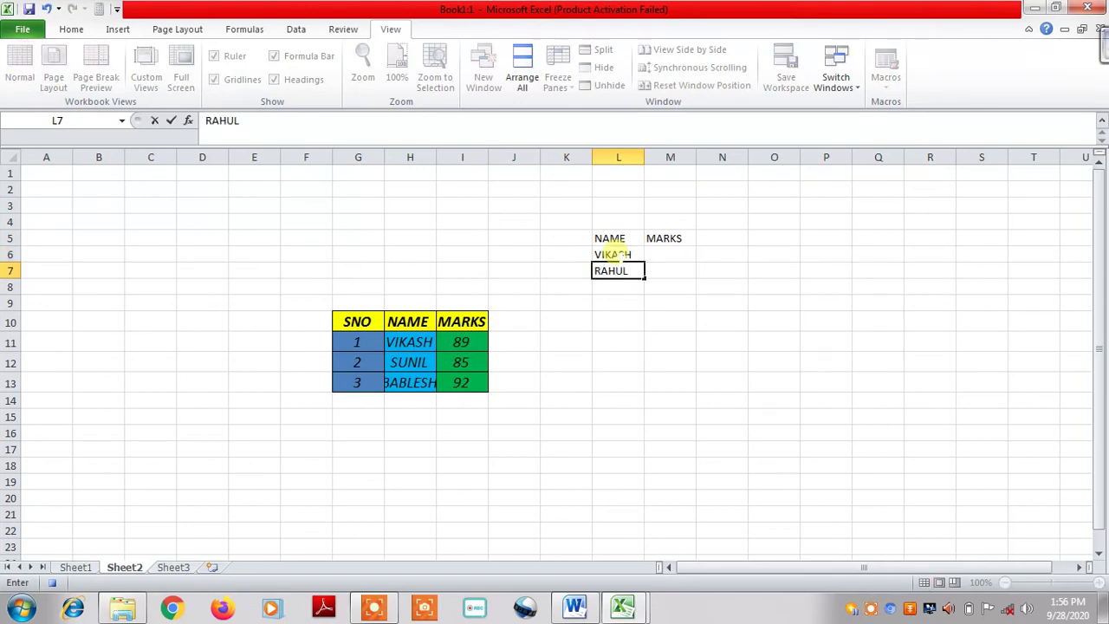
key(Return)
text(SUNIL)
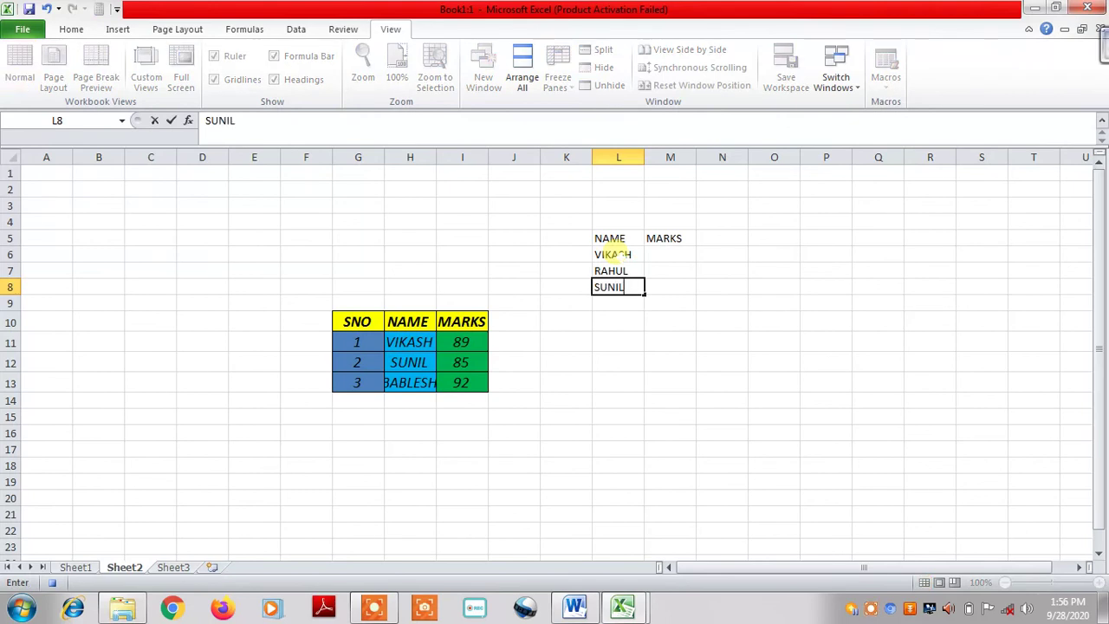
key(Return)
text(BABLESH)
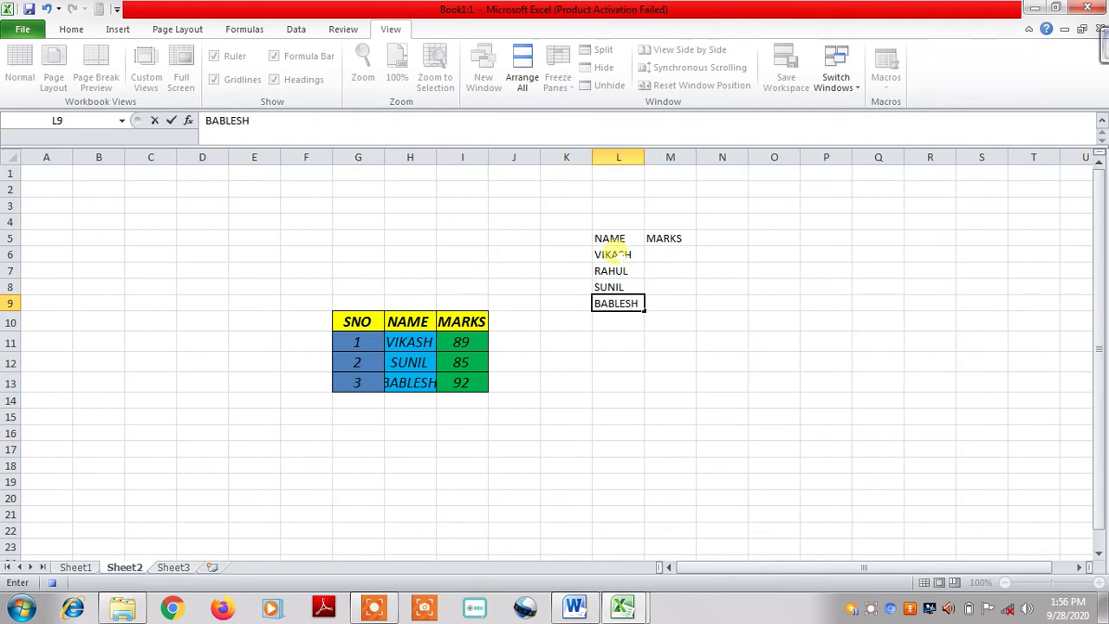
key(Return)
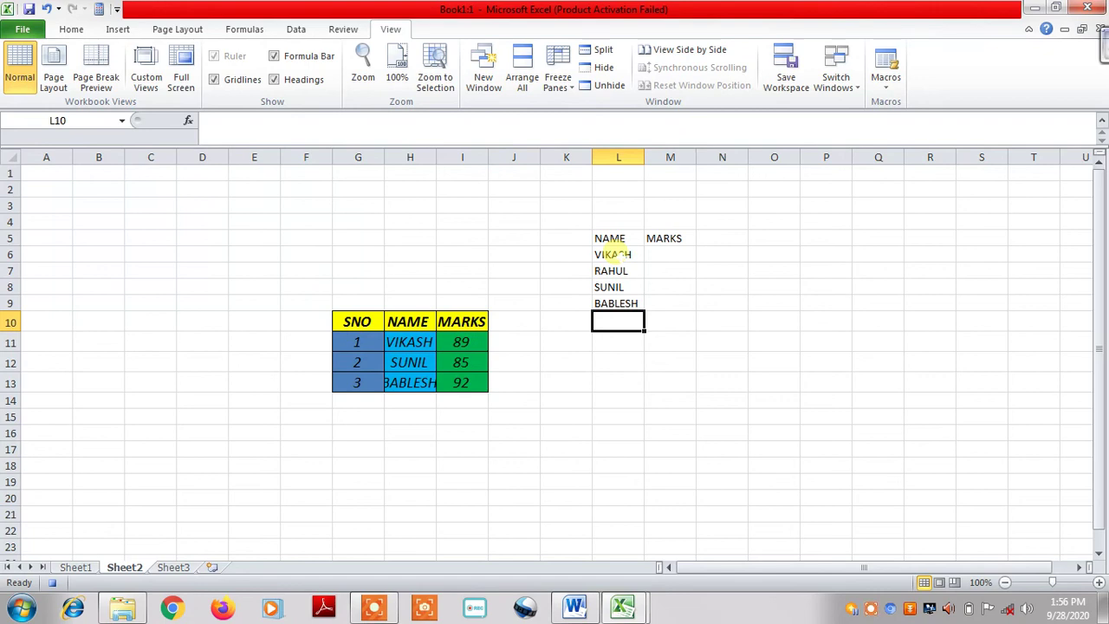
text(RHO)
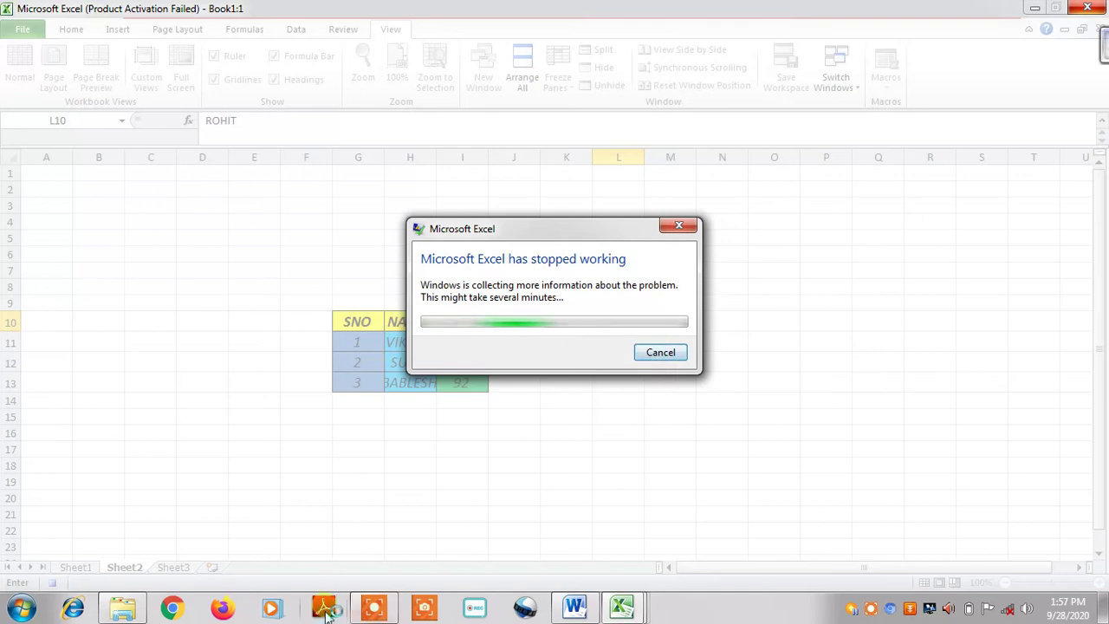
click(375, 608)
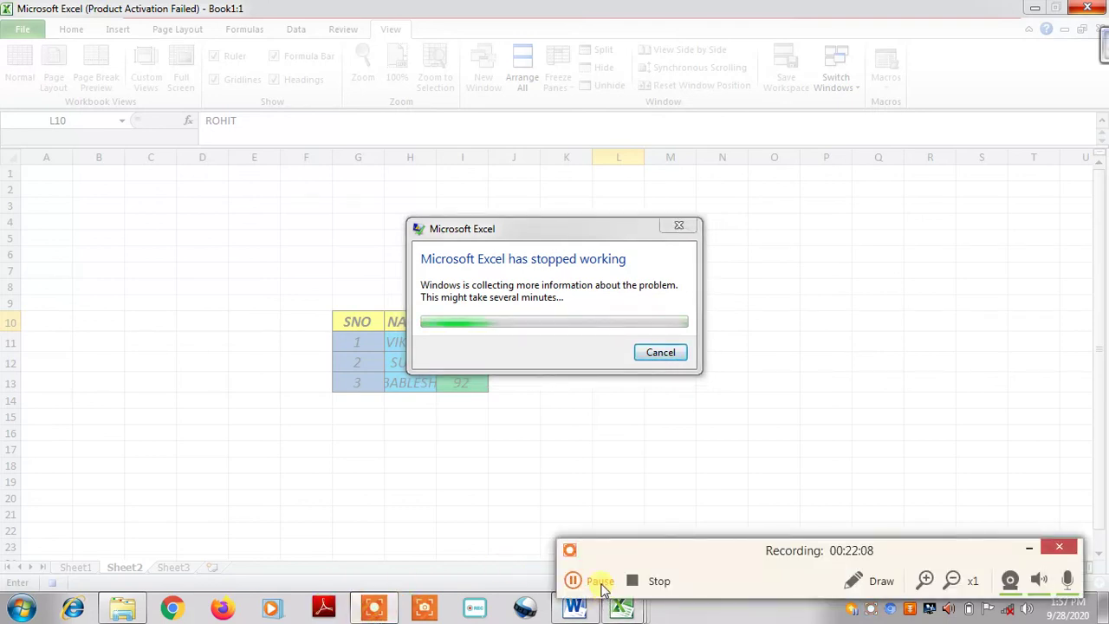
click(603, 587)
click(587, 581)
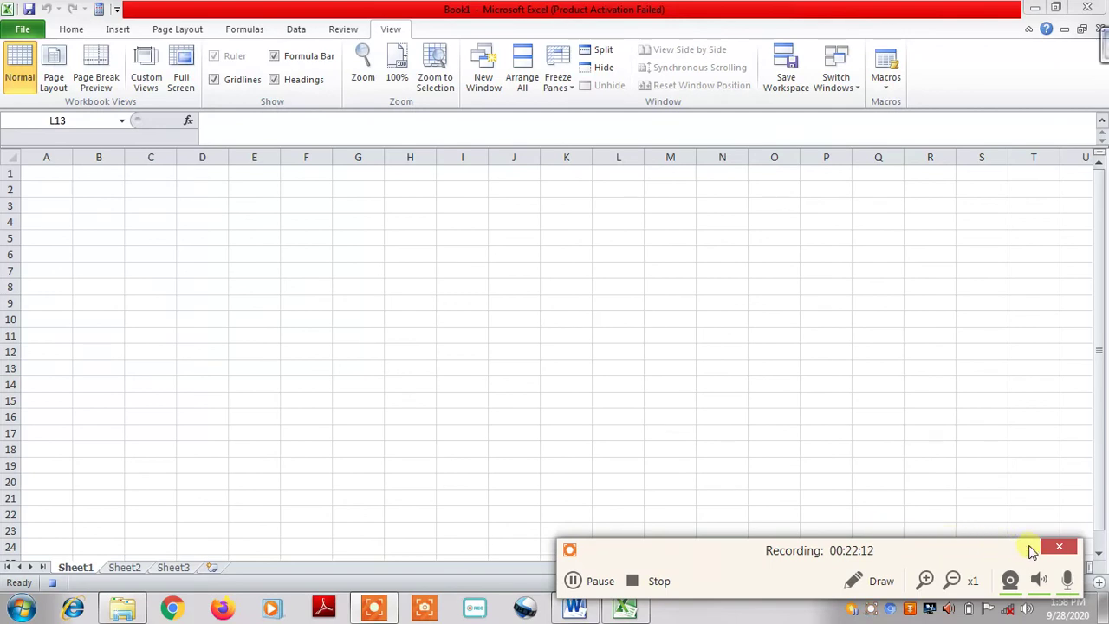
- In the fresh Book1, enter headings NAME in J7 and MARKS in K7
click(1058, 545)
click(513, 266)
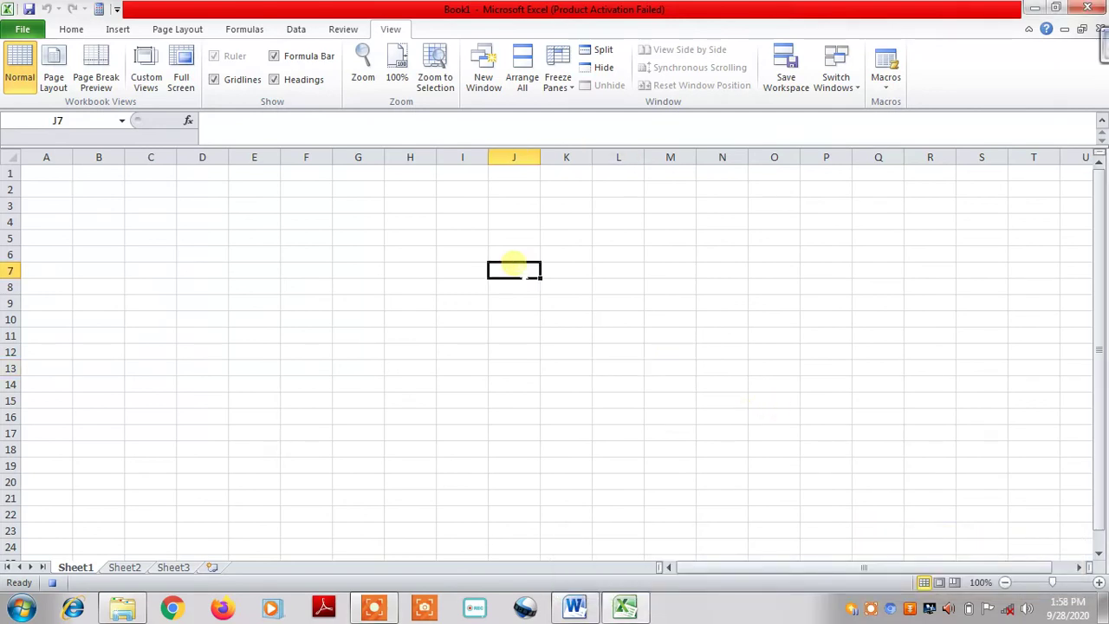
text(NAME)
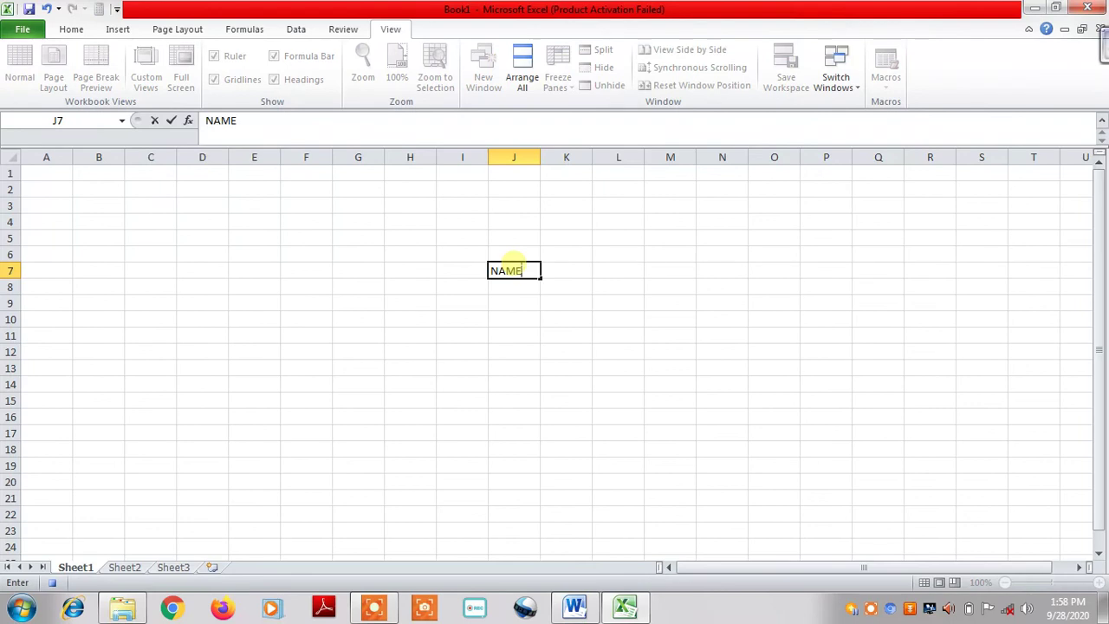
key(Tab)
text(MARKS)
key(Return)
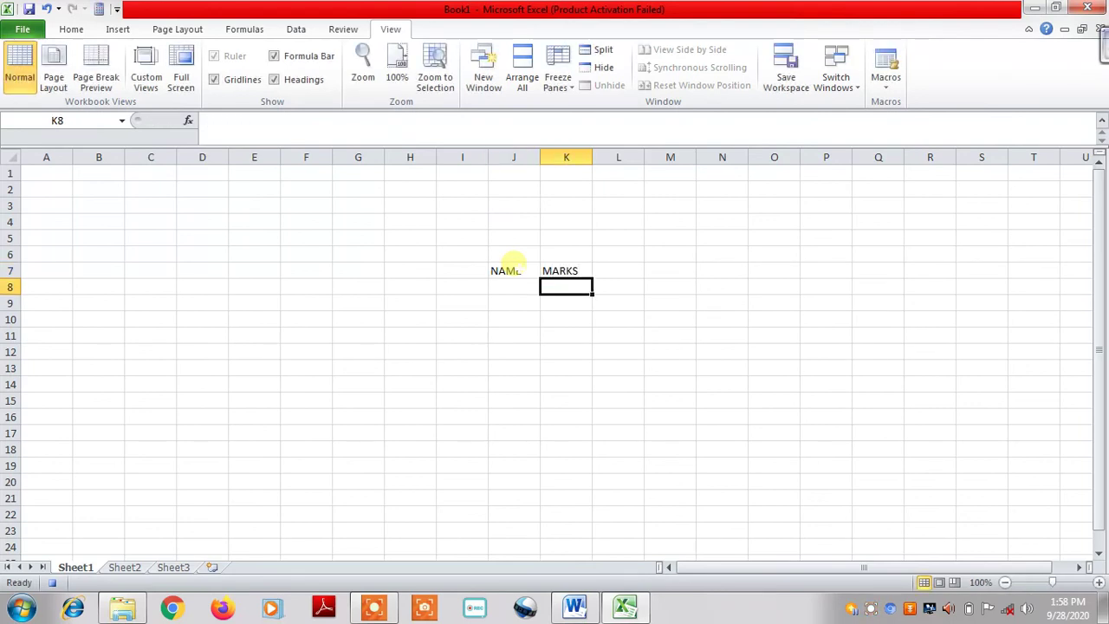
- Enter the four student names down J8:J11
key(Left)
text(VIKASH)
key(Return)
text(SUN)
key(Return)
text(BL)
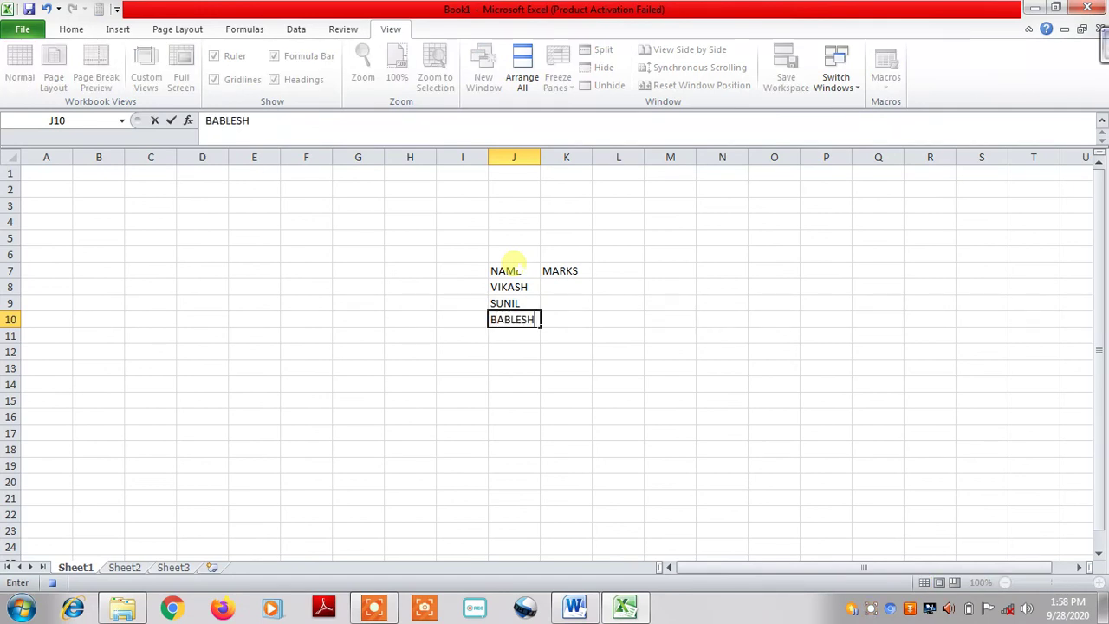
key(Return)
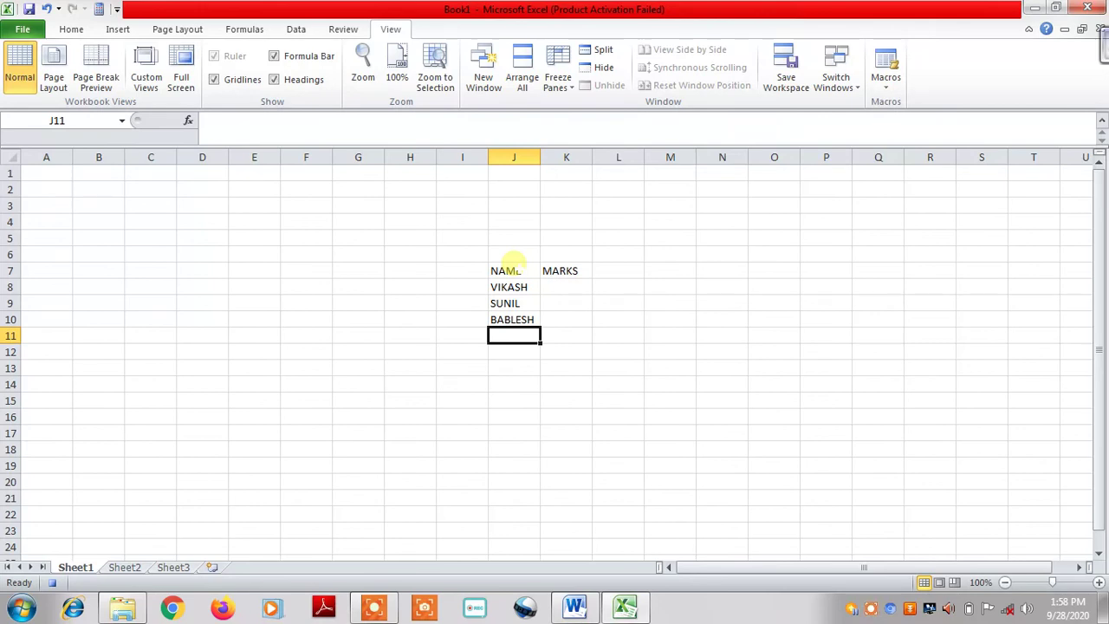
text(RAHUL)
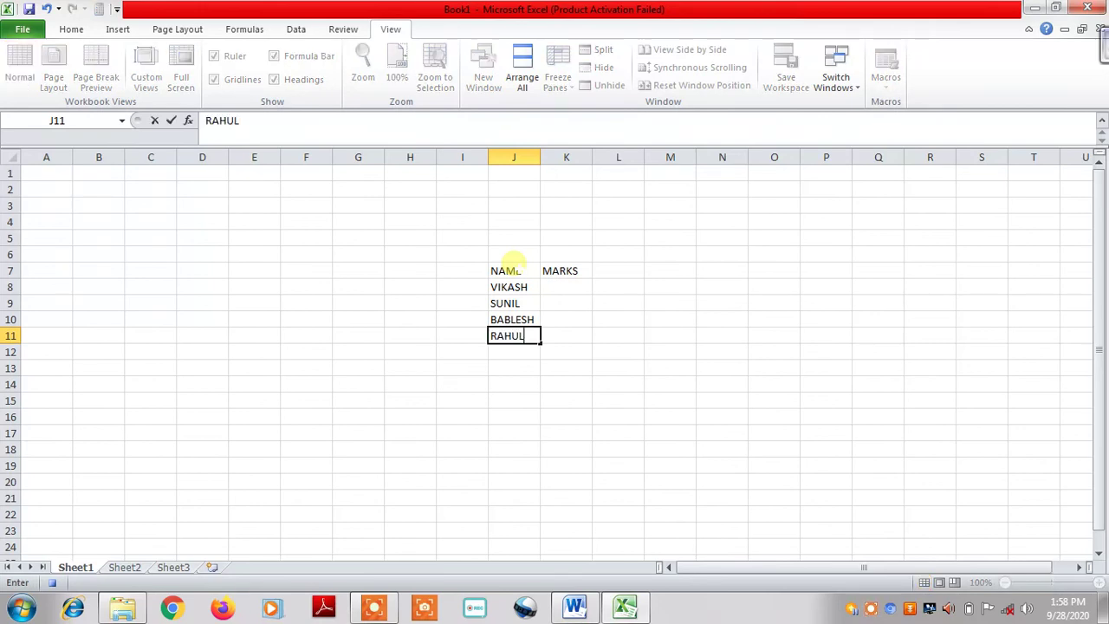
- Enter the marks 98, 95, 97 and 96 in K8:K11
click(565, 287)
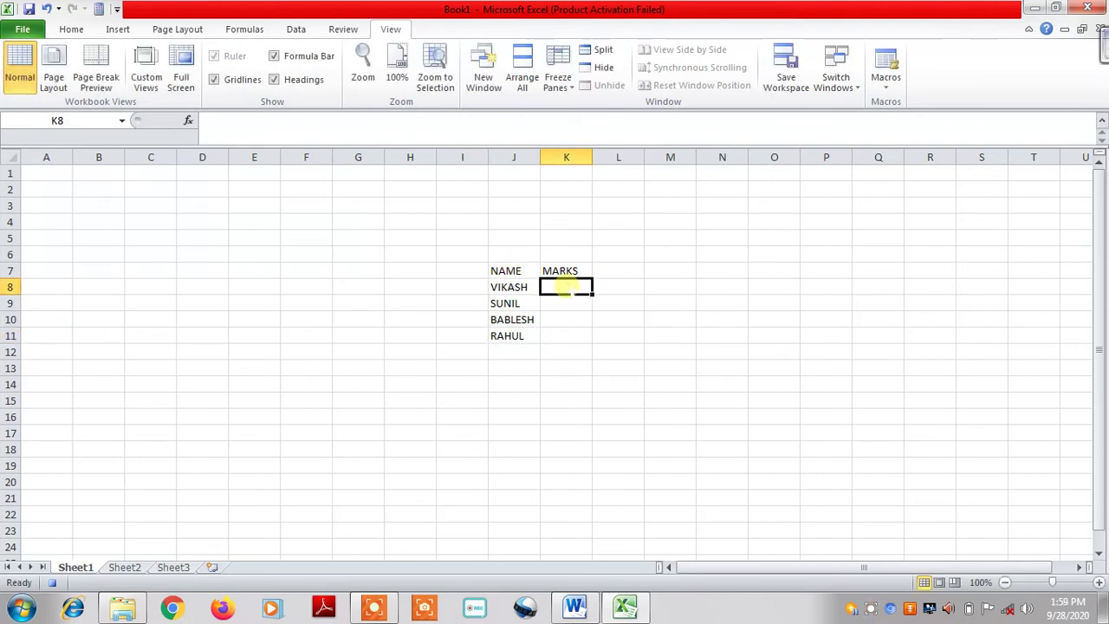
key(Return)
click(564, 286)
text(98)
click(562, 305)
text(95)
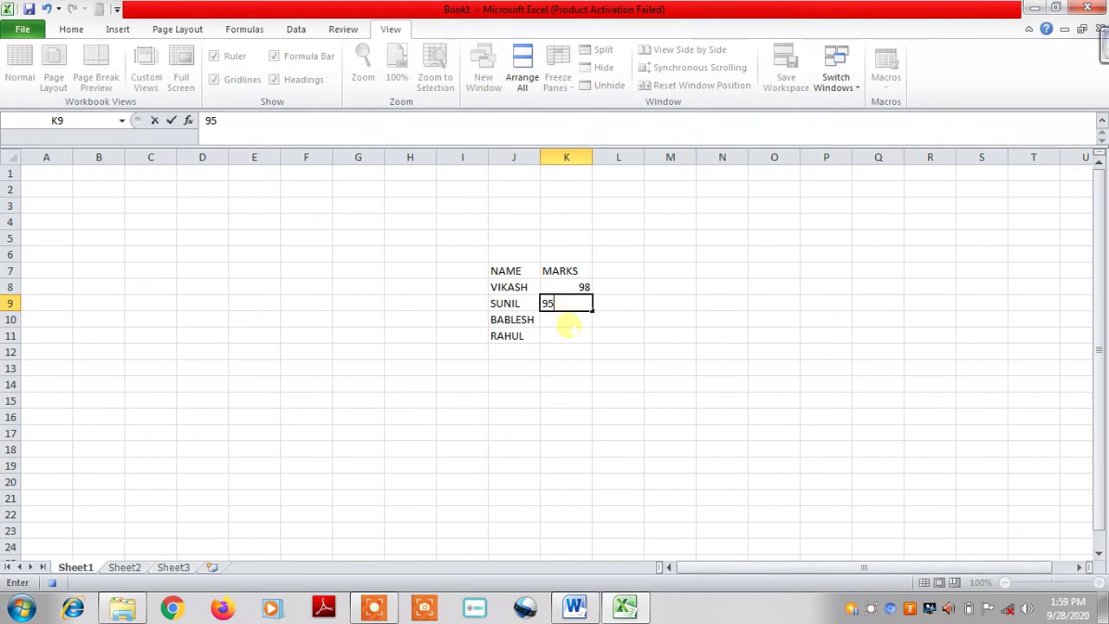
click(567, 322)
text(97)
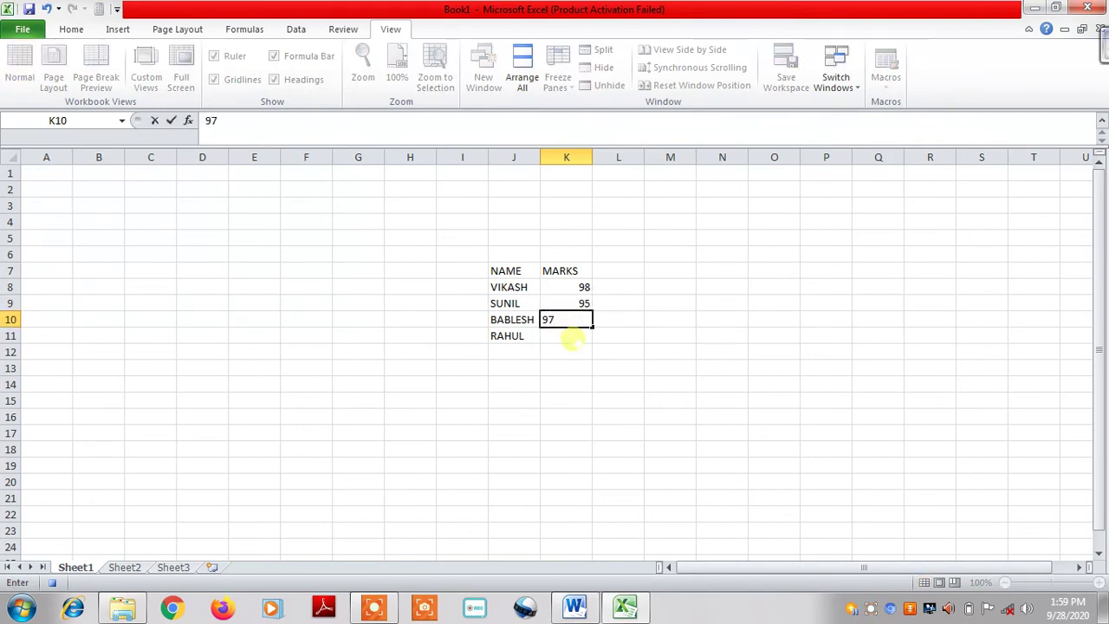
click(571, 339)
text(96)
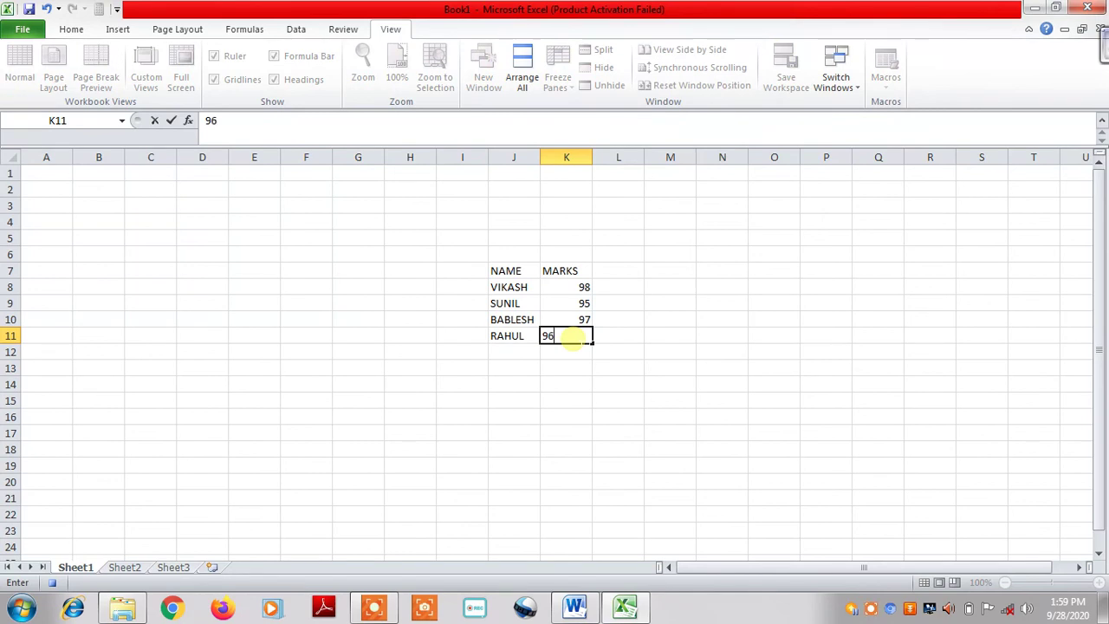
click(620, 384)
- Give the J7:K11 list all borders with italic, centred text
mouse_move(506, 270)
mouse_down()
mouse_move(511, 321)
mouse_move(571, 338)
mouse_up()
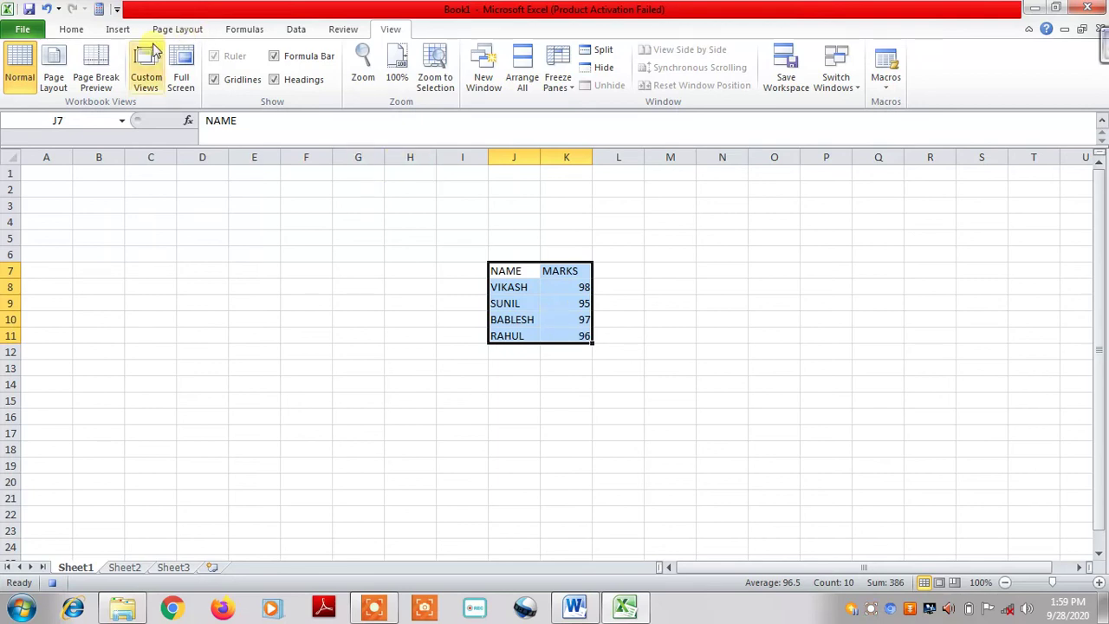
click(73, 29)
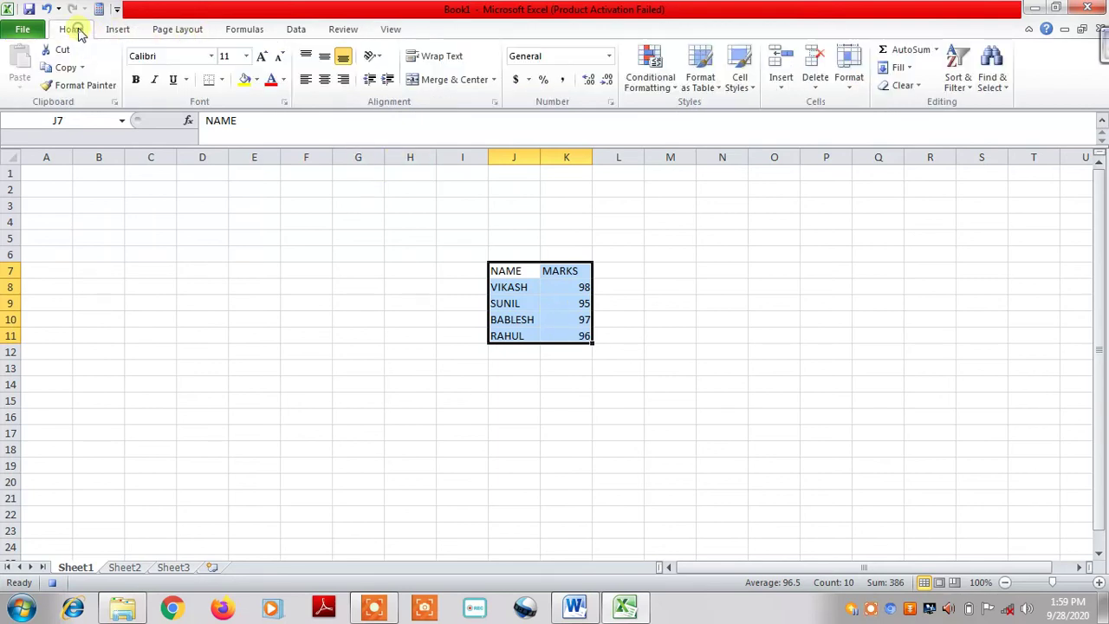
click(222, 80)
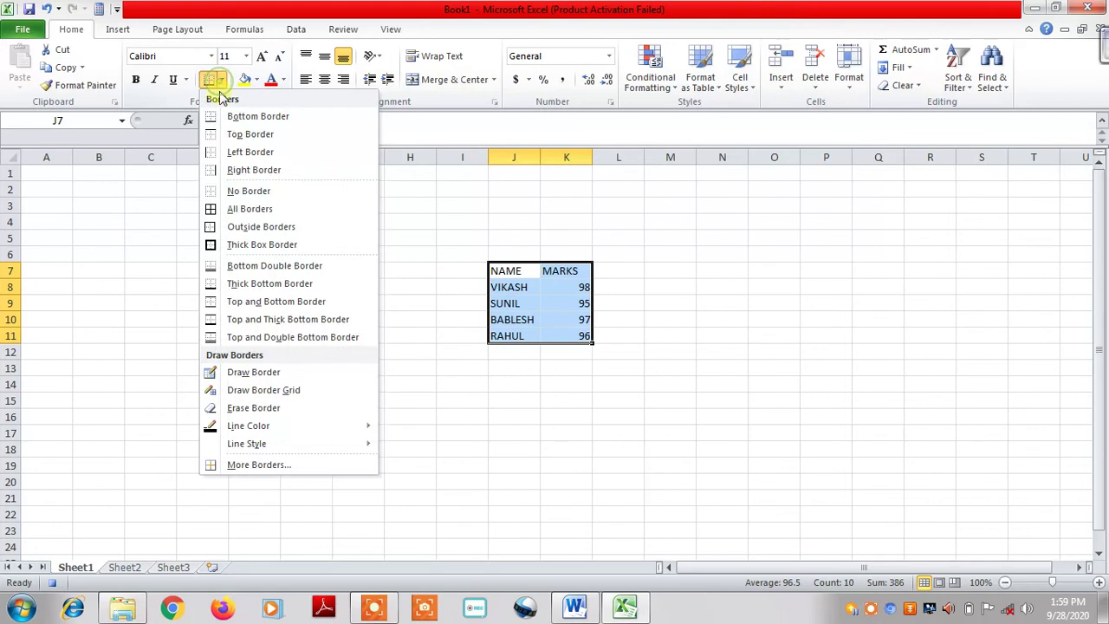
click(244, 213)
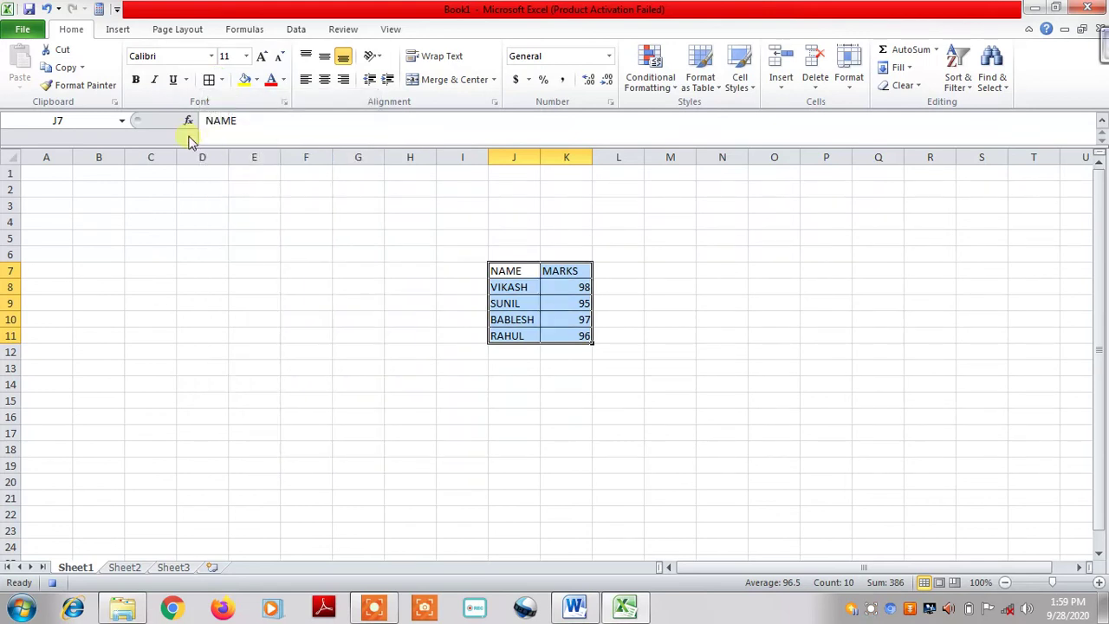
click(153, 80)
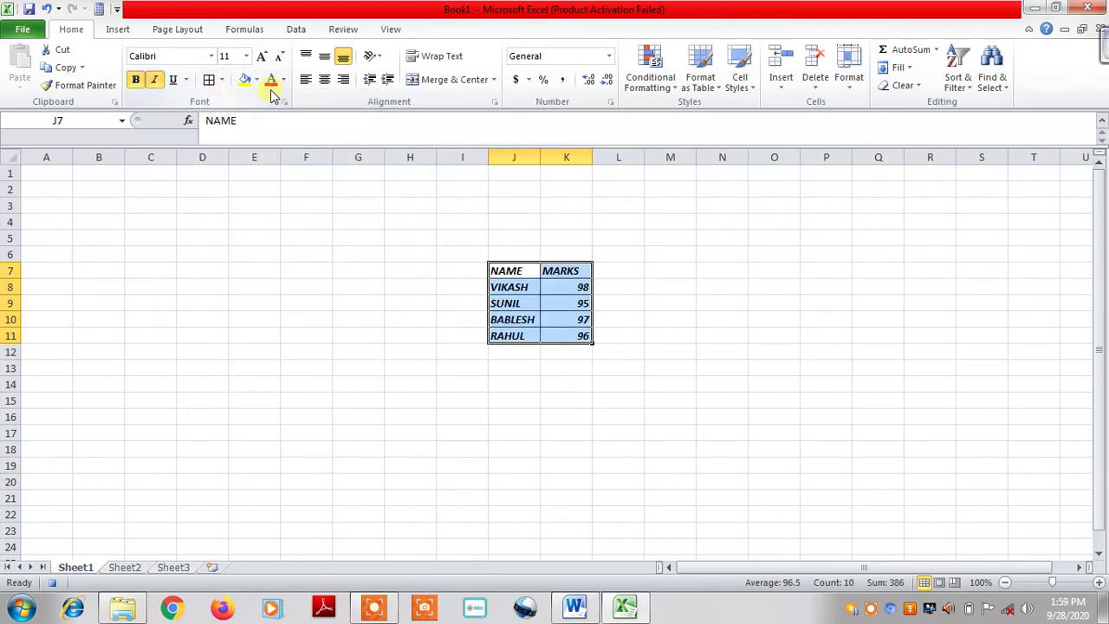
click(324, 80)
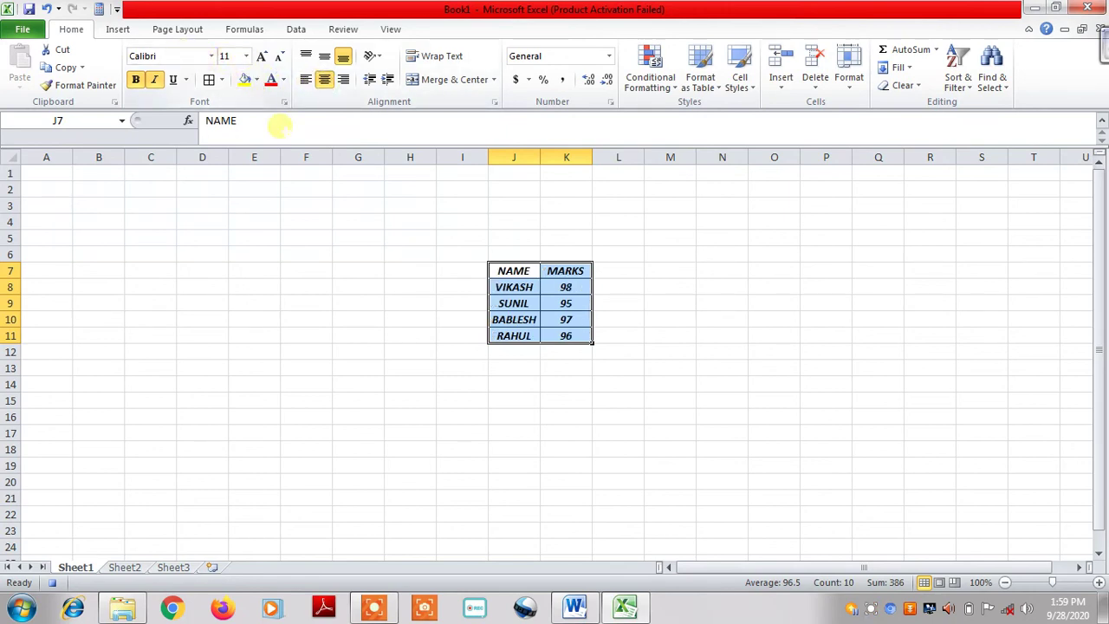
- Fill headers J7:K7 yellow and names J8:J11 blue, and colour marks K8:K11 red
drag(513, 270, 565, 270)
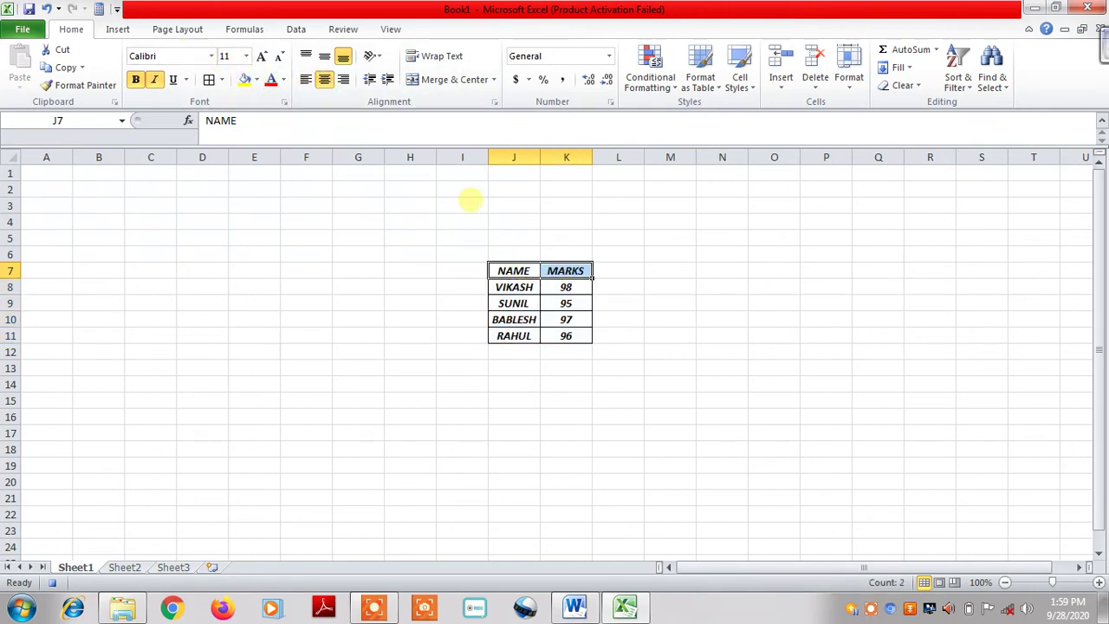
click(246, 81)
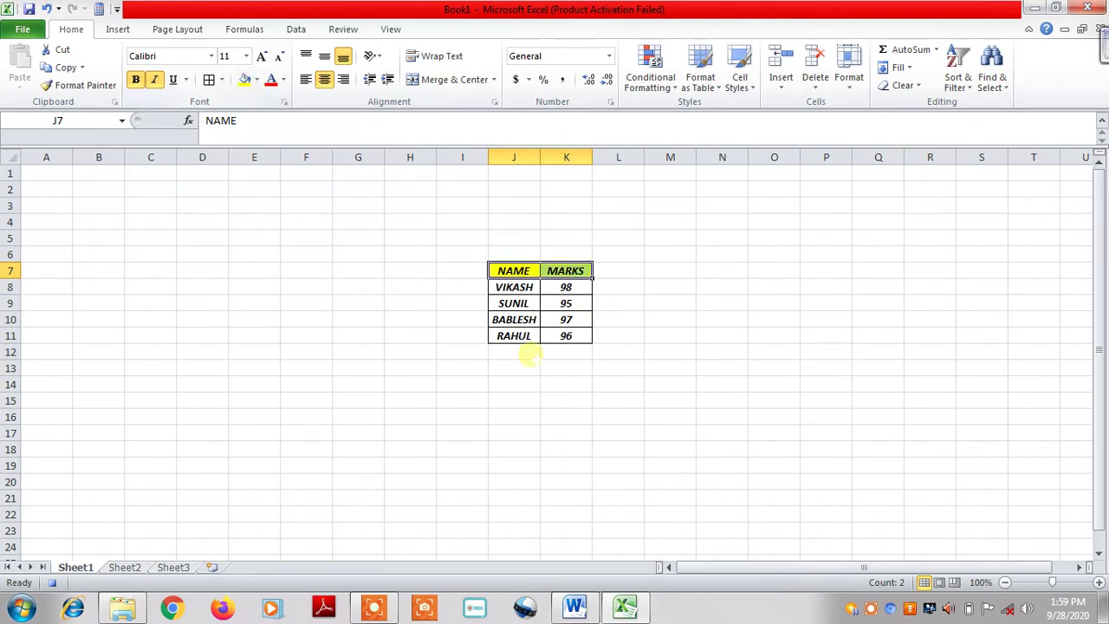
click(574, 303)
drag(524, 287, 526, 336)
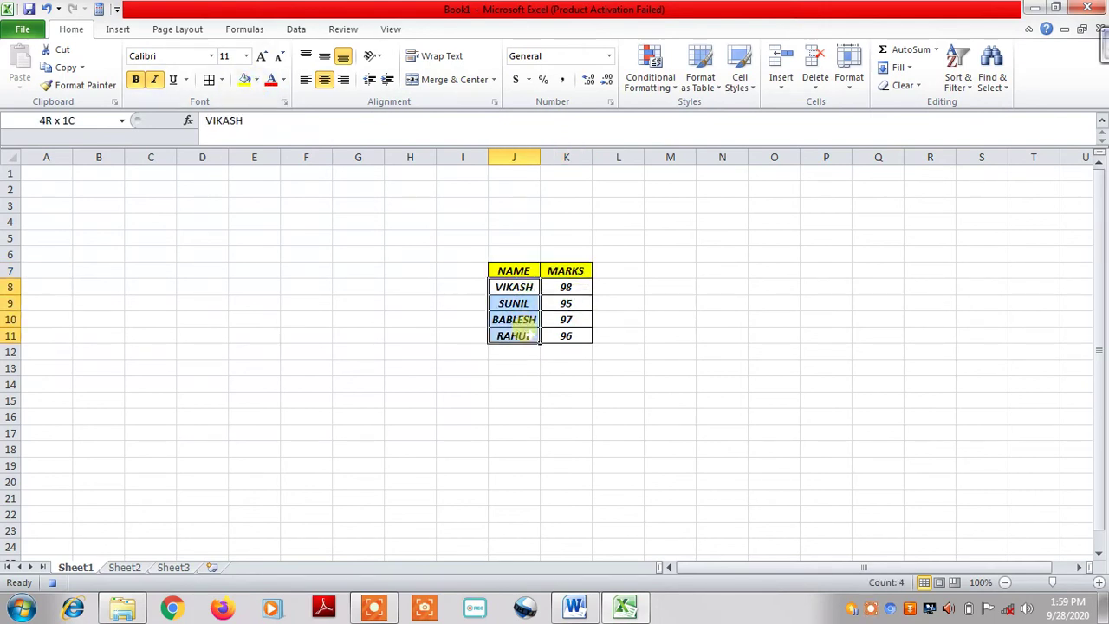
click(256, 80)
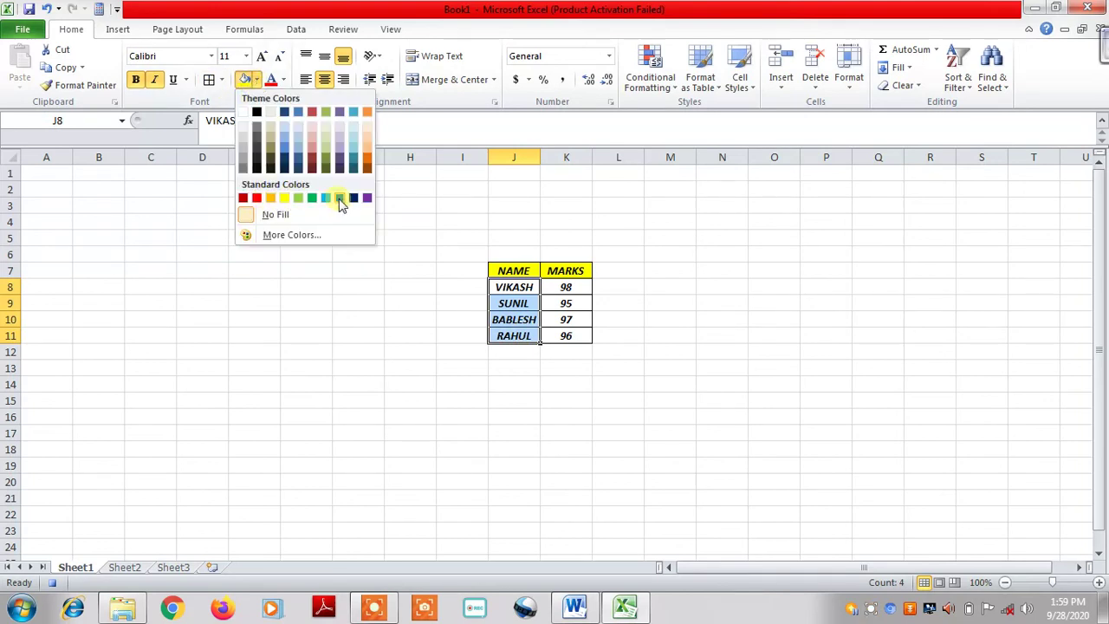
click(339, 198)
drag(565, 286, 570, 337)
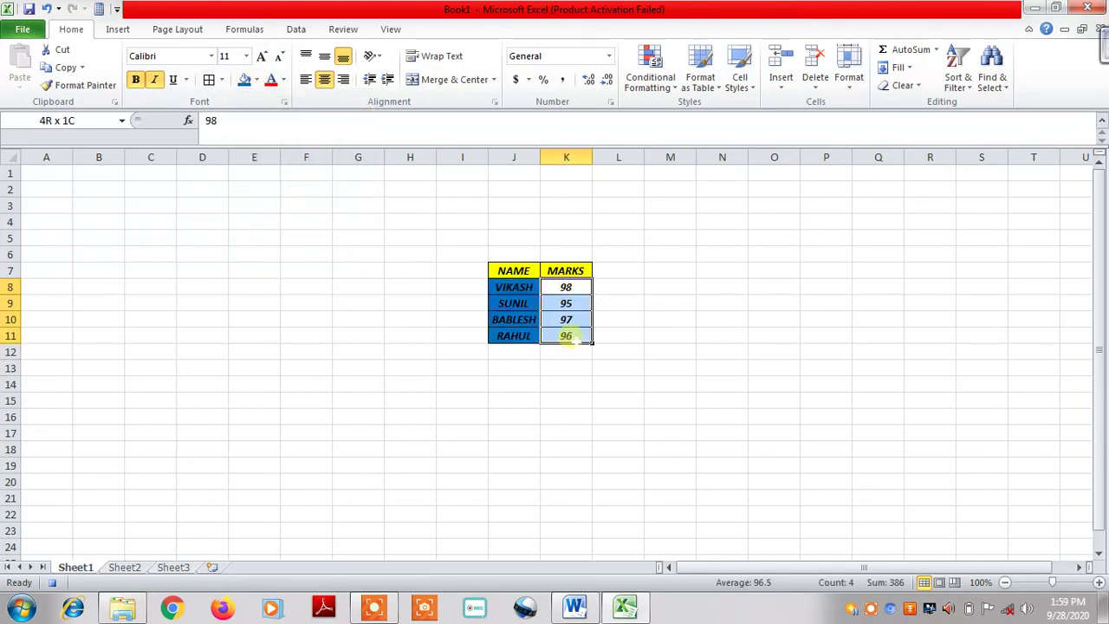
click(271, 82)
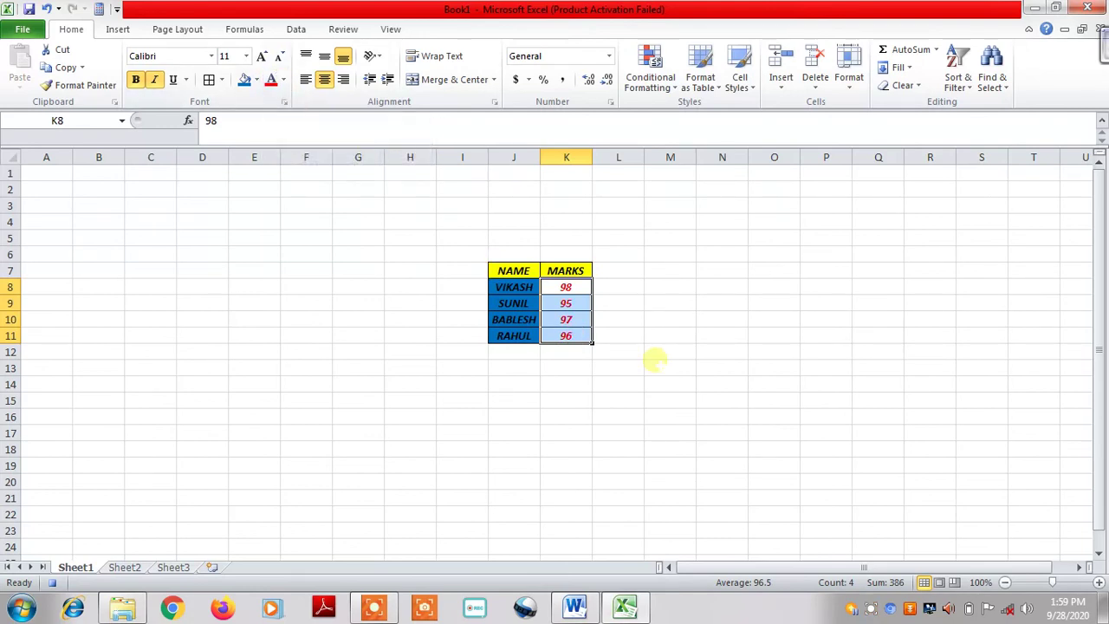
click(712, 350)
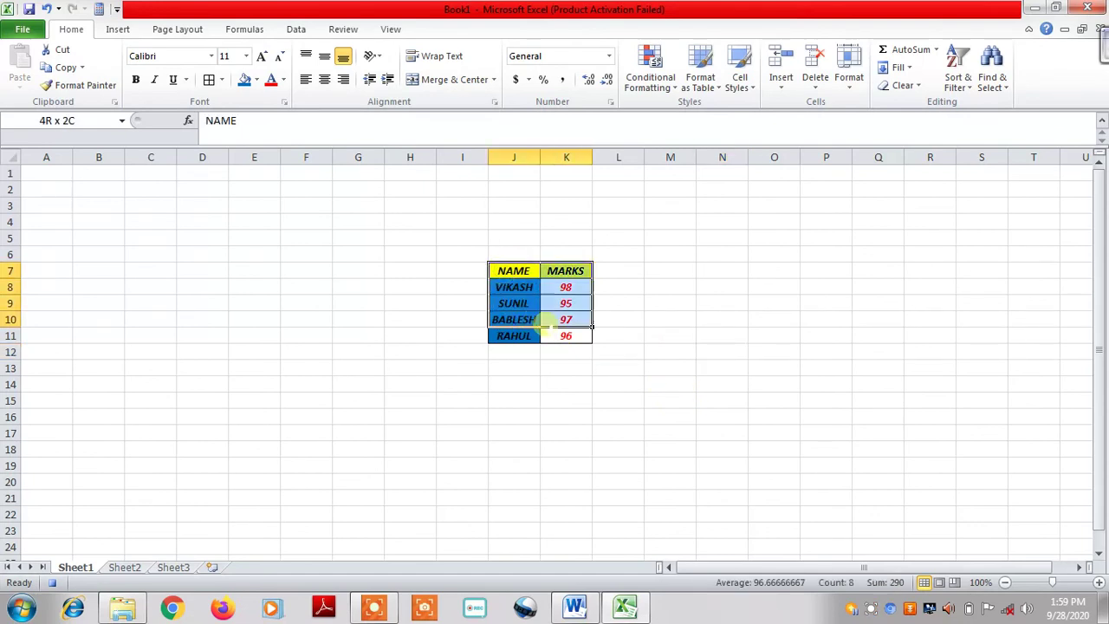
- Copy the NAME/MARKS range J7:K11, then reselect the NAME column J7:J11
drag(502, 275, 568, 340)
key(ctrl+c)
click(637, 335)
click(662, 257)
click(533, 288)
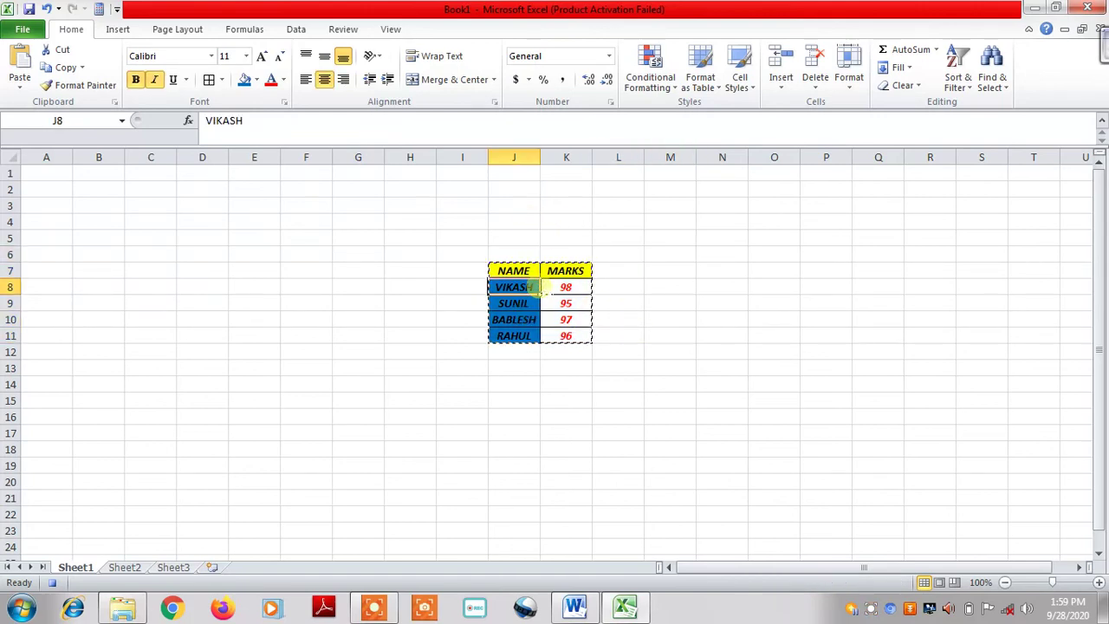
click(534, 320)
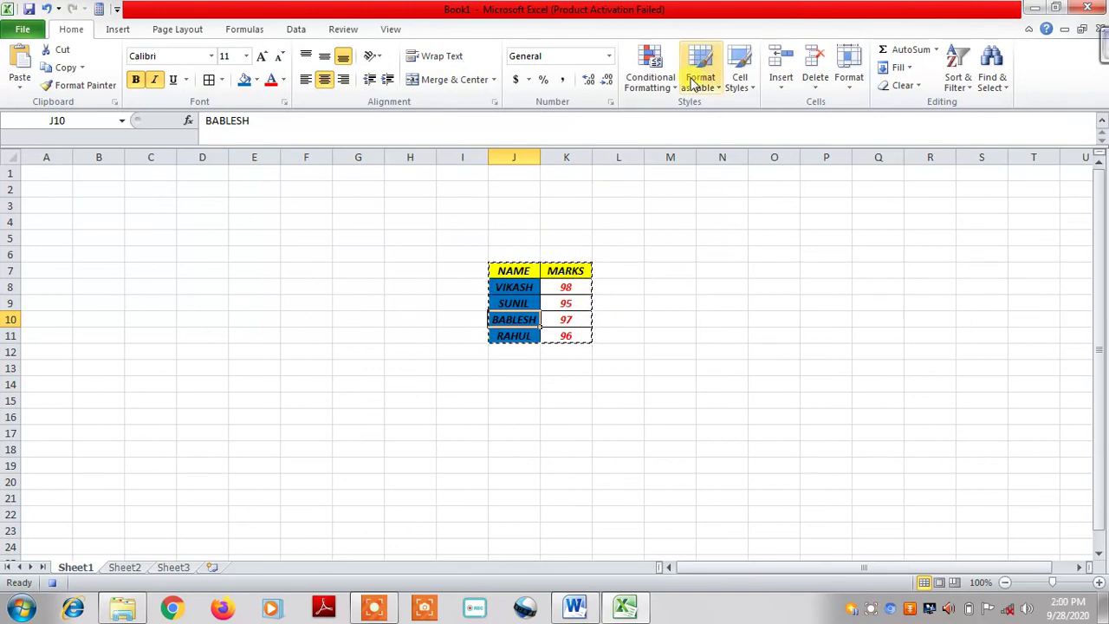
mouse_move(511, 271)
mouse_down()
mouse_move(519, 339)
mouse_move(558, 340)
mouse_up()
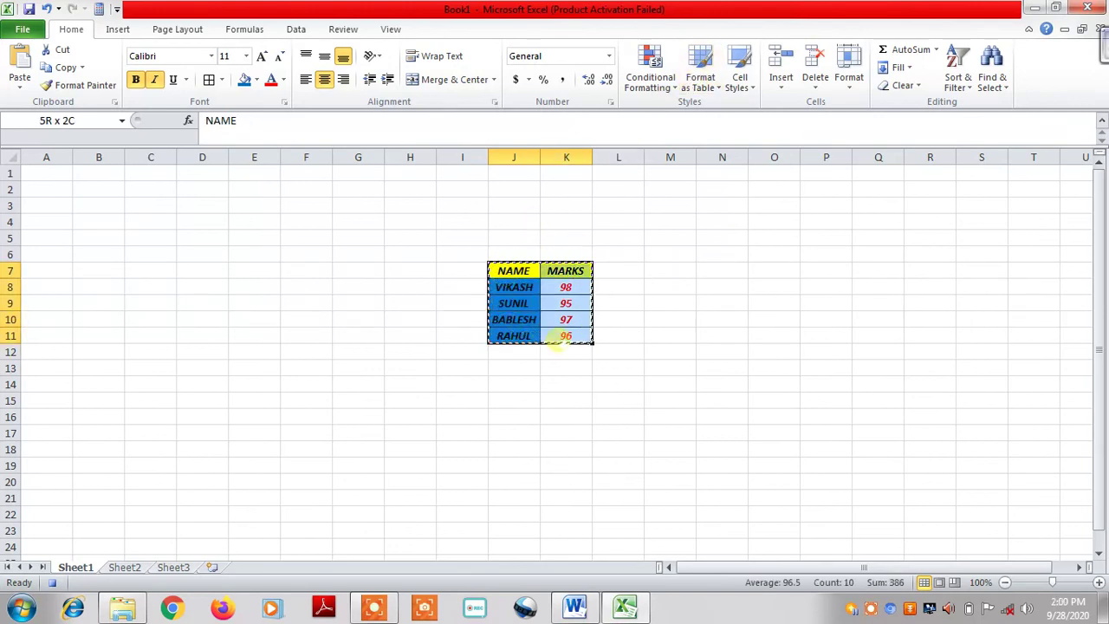
- Format J7:K11 as a table with headers in a Medium table style
click(662, 87)
click(700, 84)
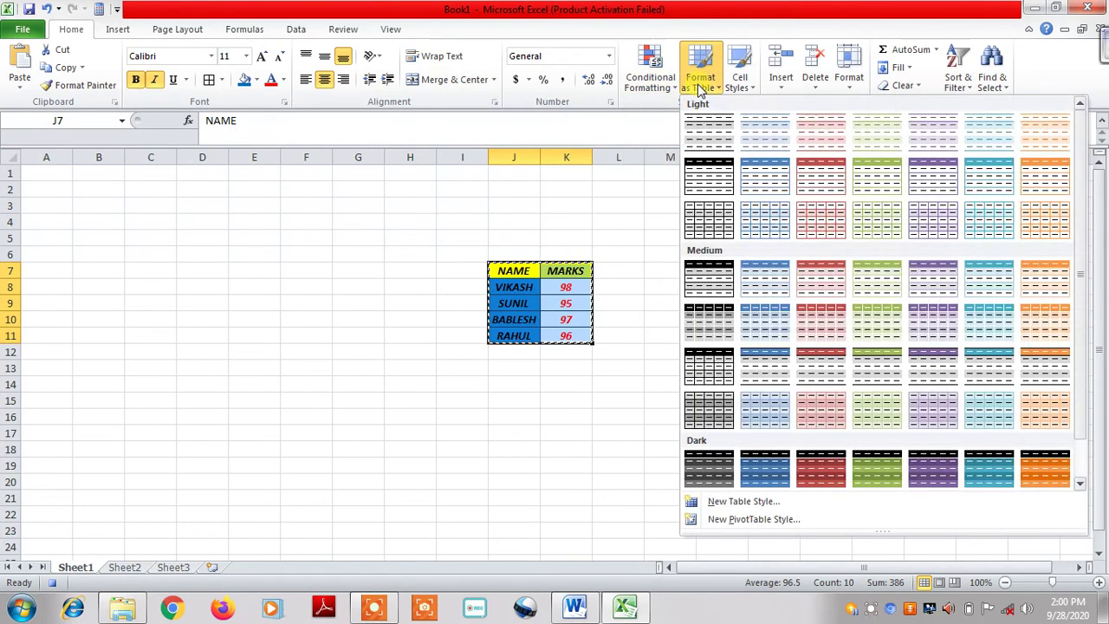
click(754, 362)
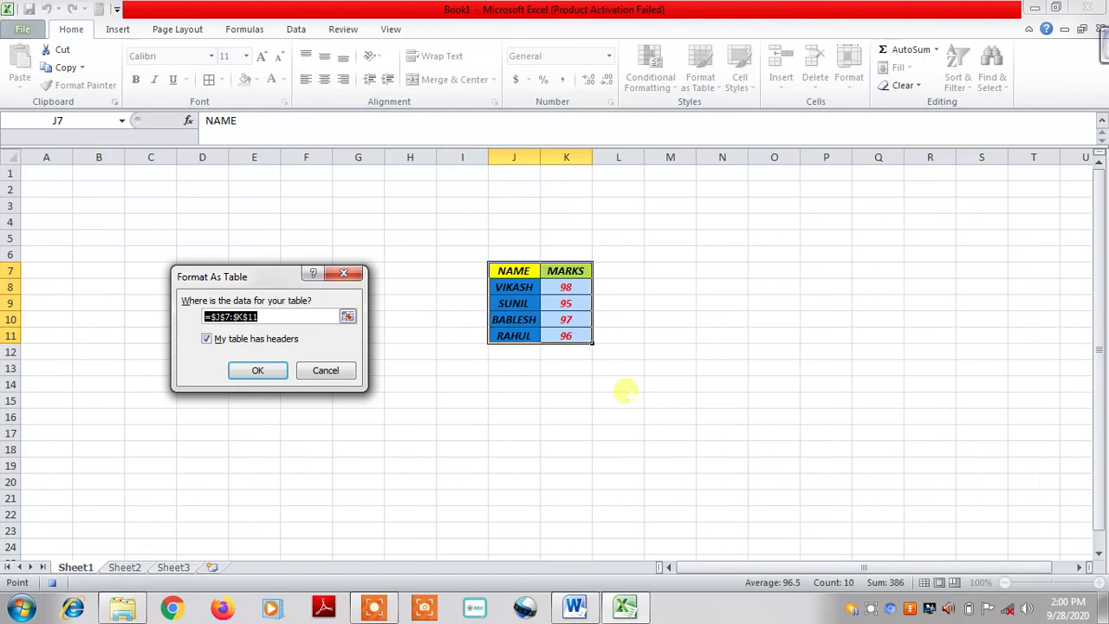
click(249, 372)
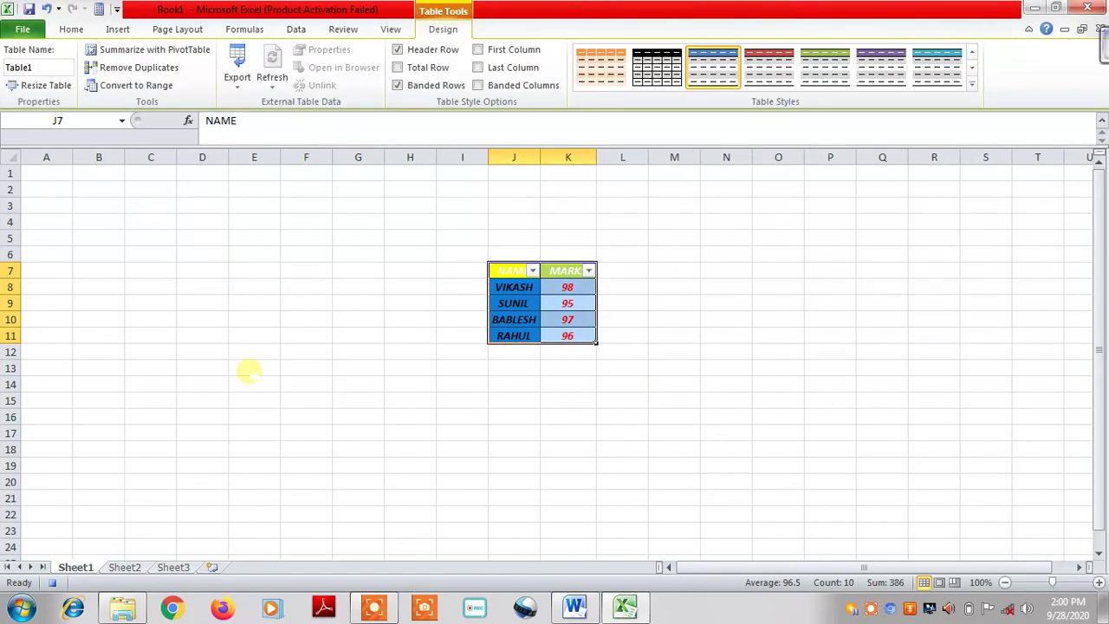
- Stop the macro recording
click(392, 30)
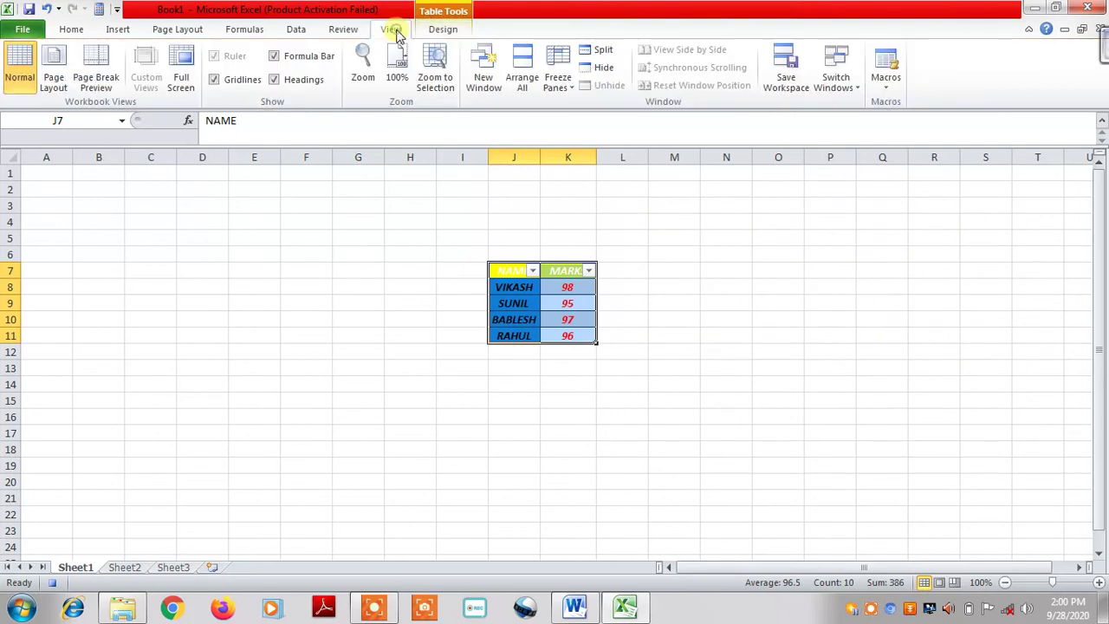
click(885, 82)
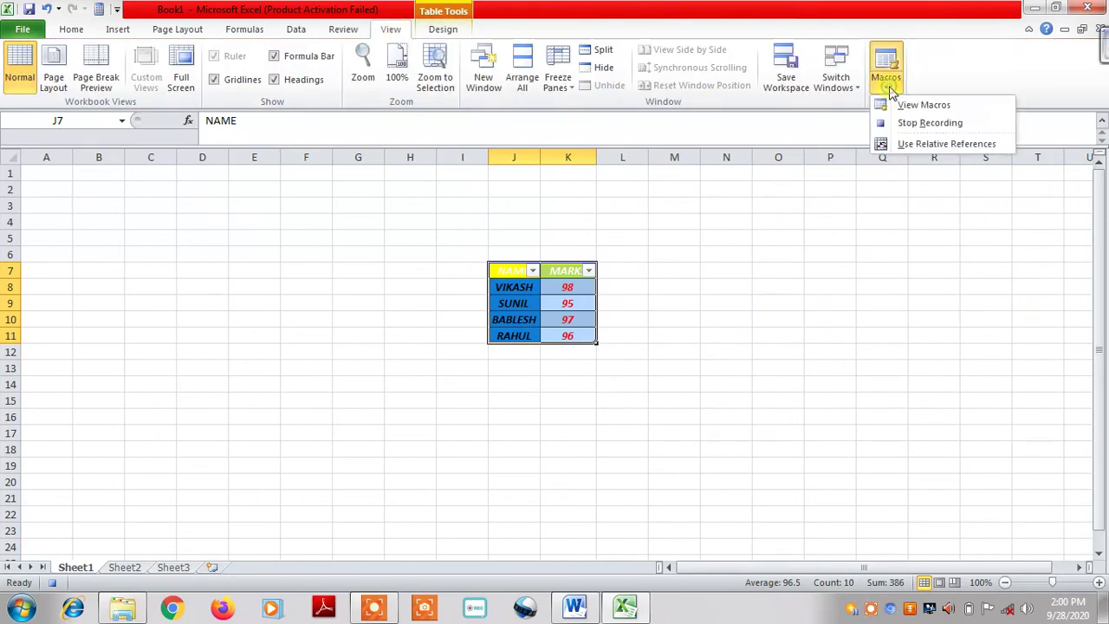
click(912, 128)
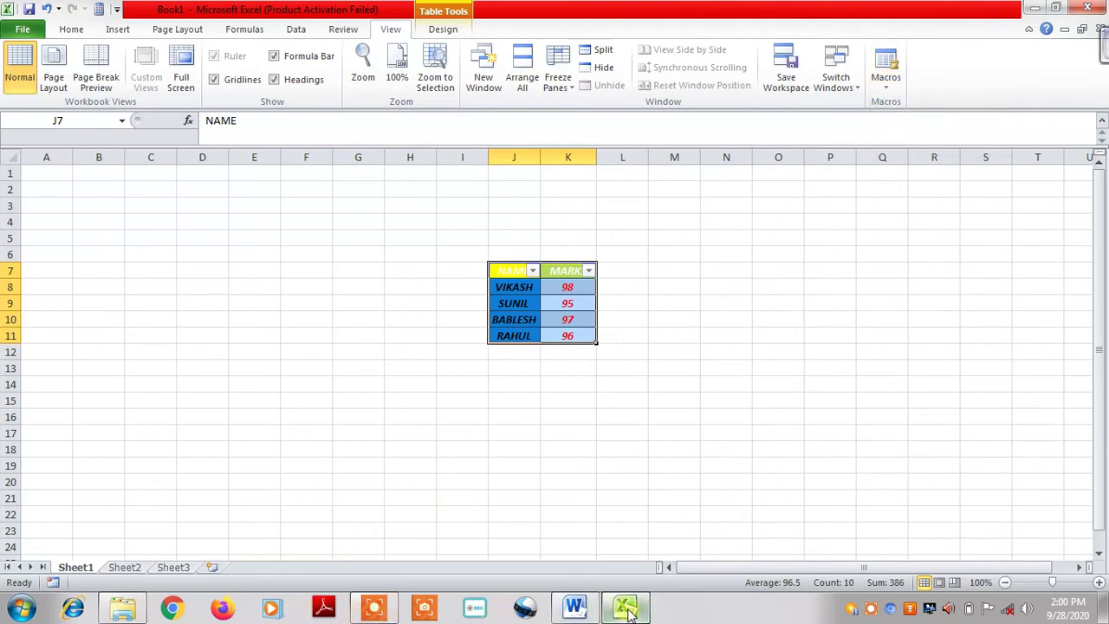
- On Sheet3, select F8 and run the TABLE macro, ending it at the run-time error
click(173, 568)
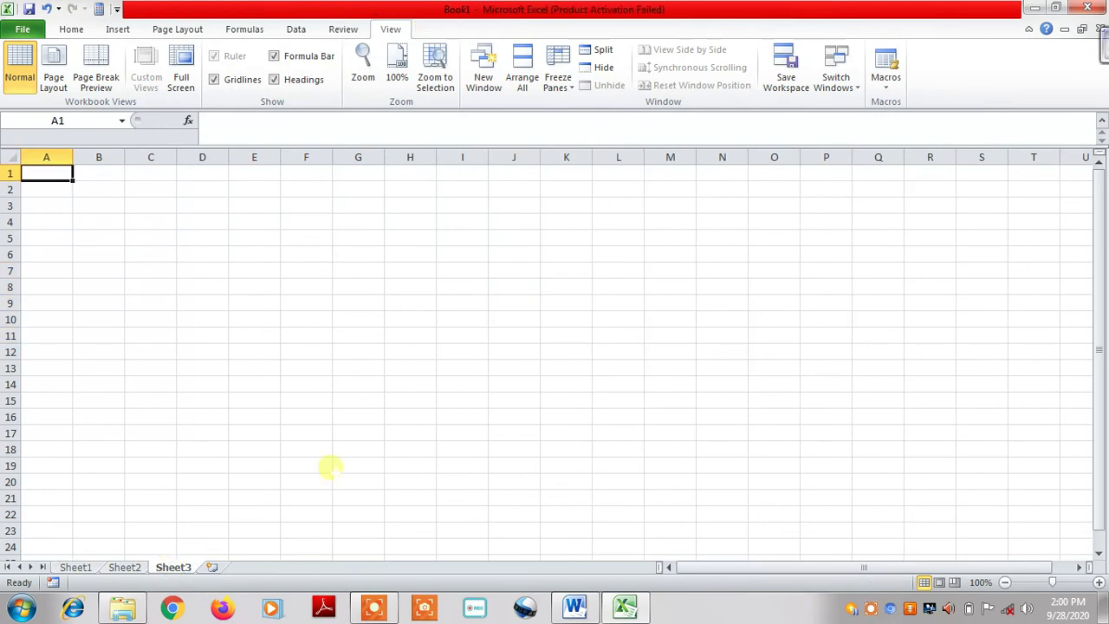
click(323, 284)
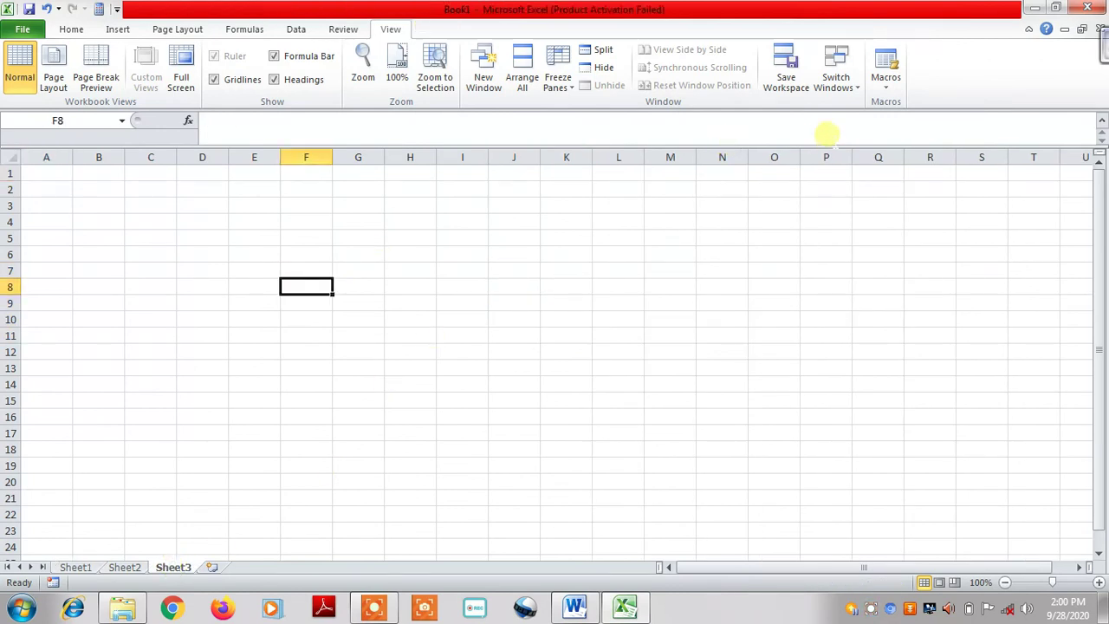
click(883, 92)
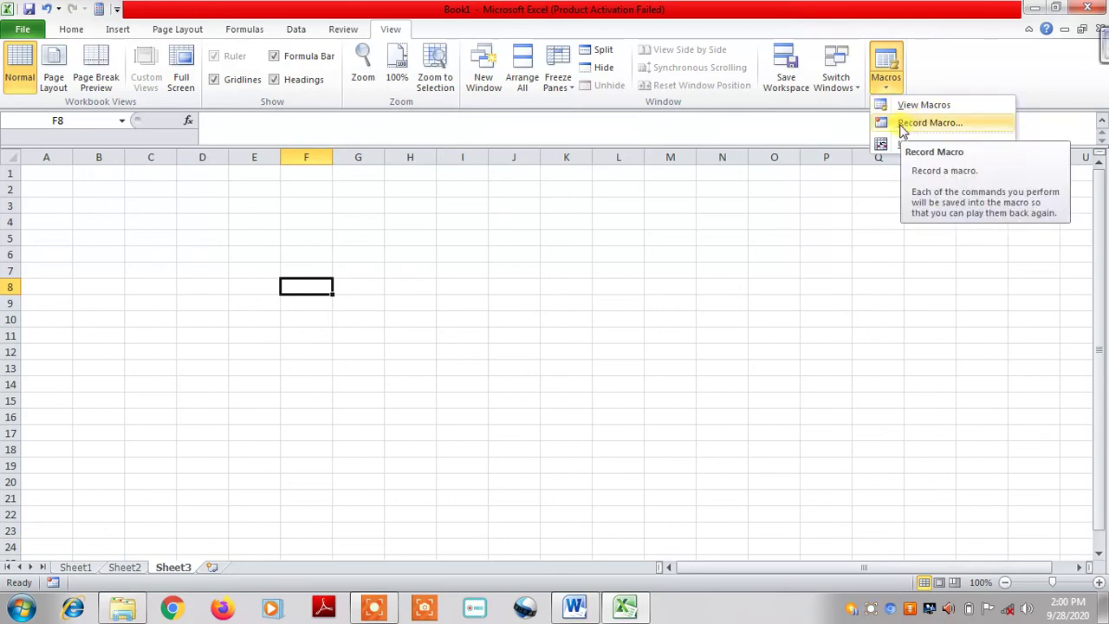
click(908, 105)
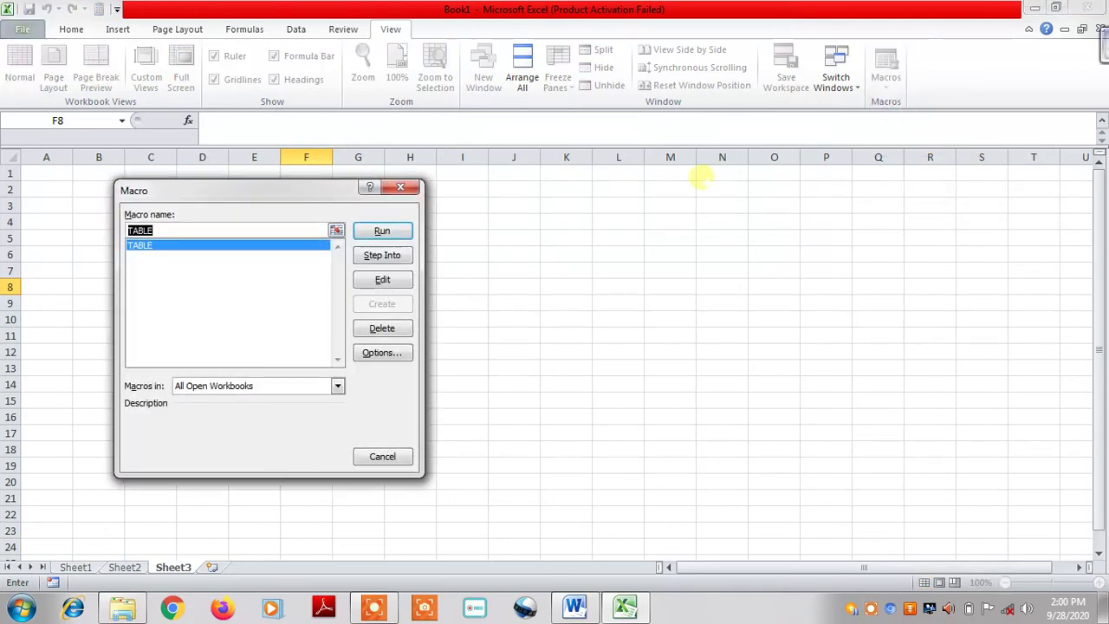
click(385, 233)
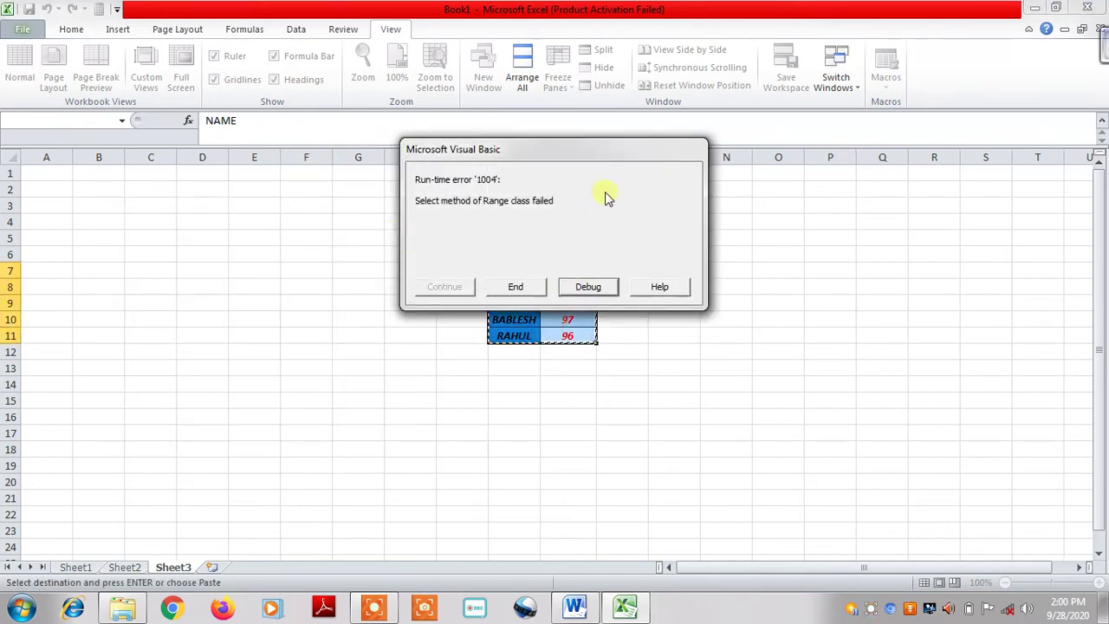
click(519, 286)
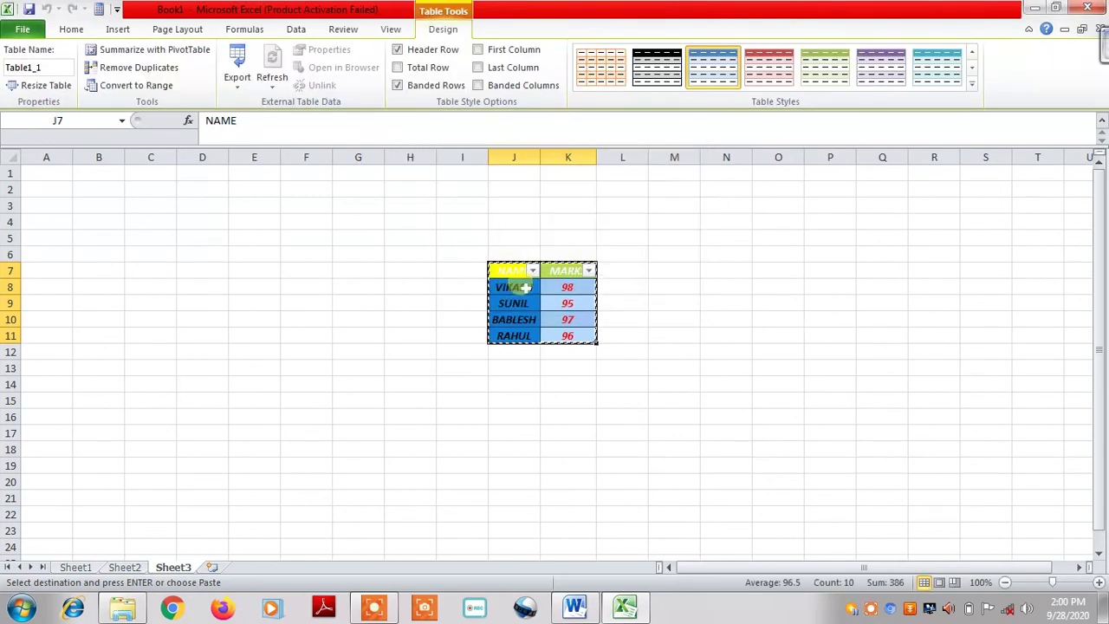
click(595, 395)
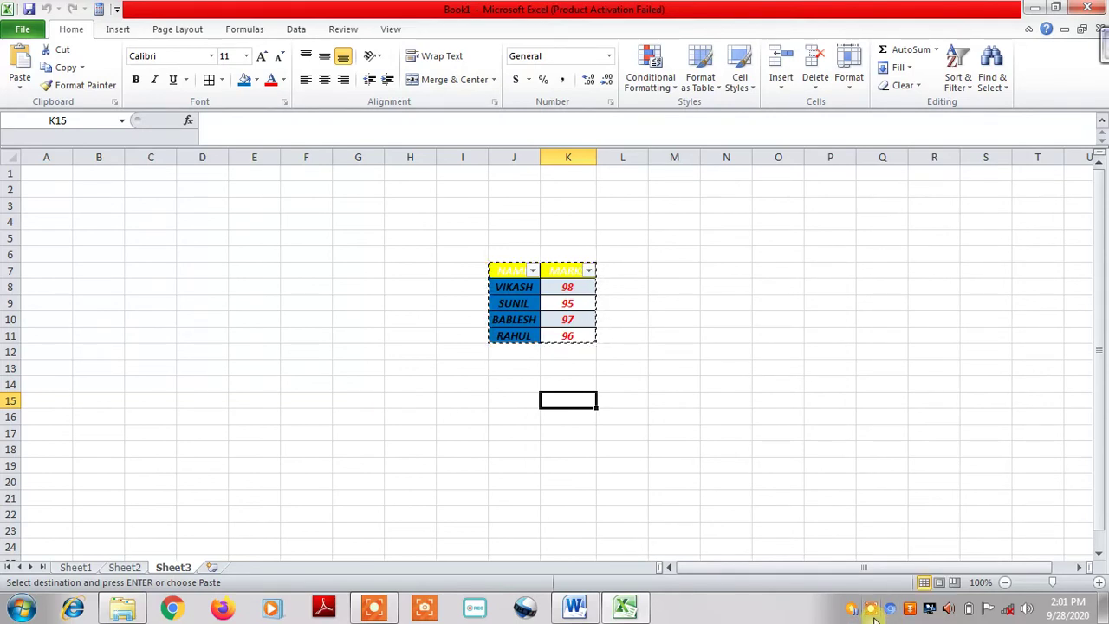
click(872, 611)
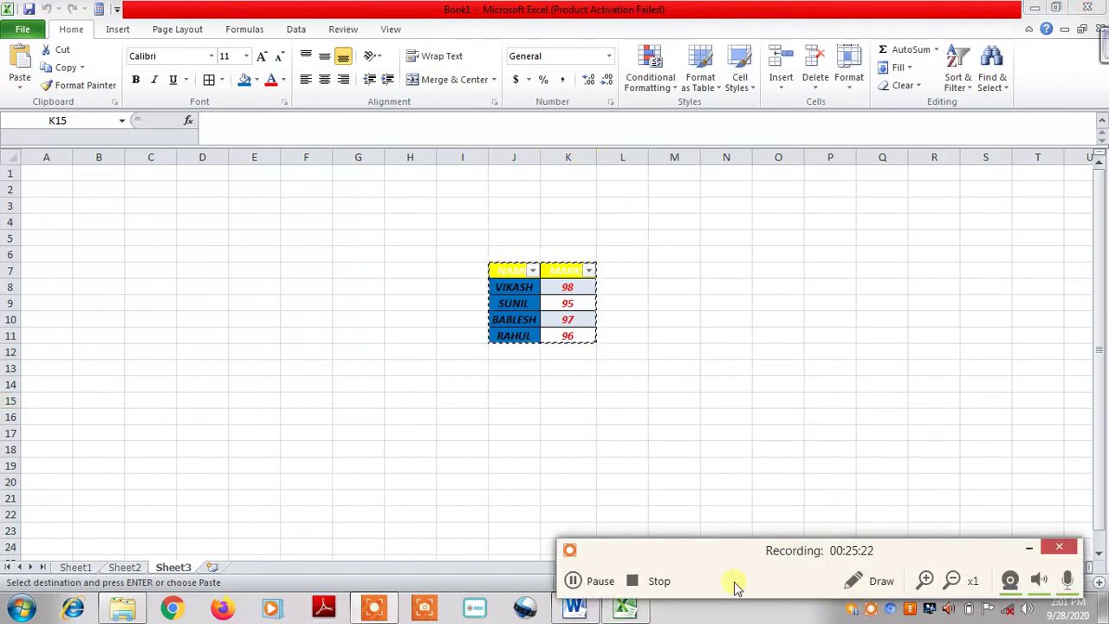